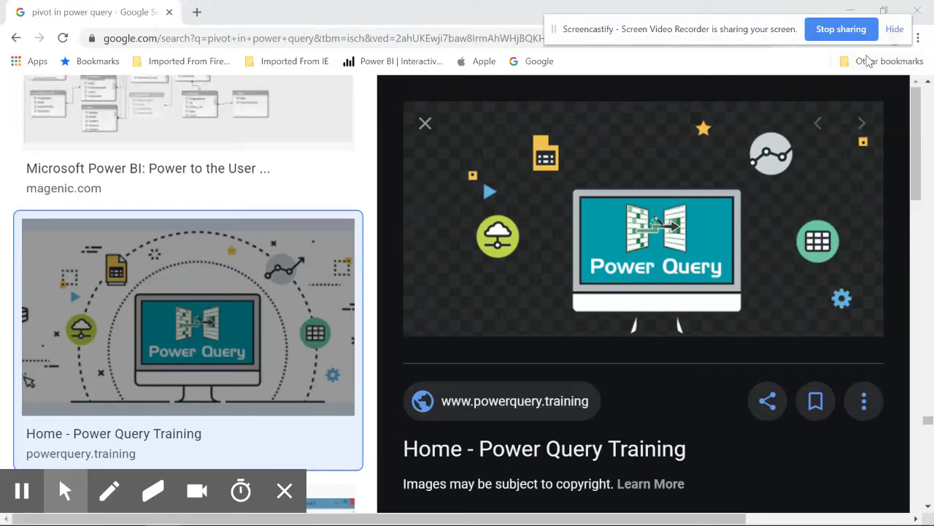
# Switch to the PQ Pivot folder in File Explorer and preview the Alpha Proposal 1 workbook's rates and totals
pyautogui.click(852, 7)
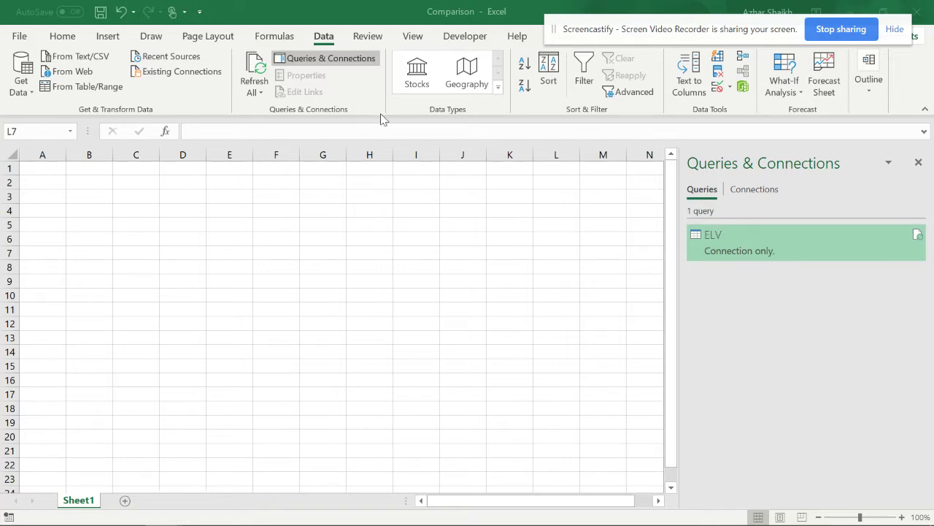
pyautogui.moveTo(278, 513)
pyautogui.click(199, 511)
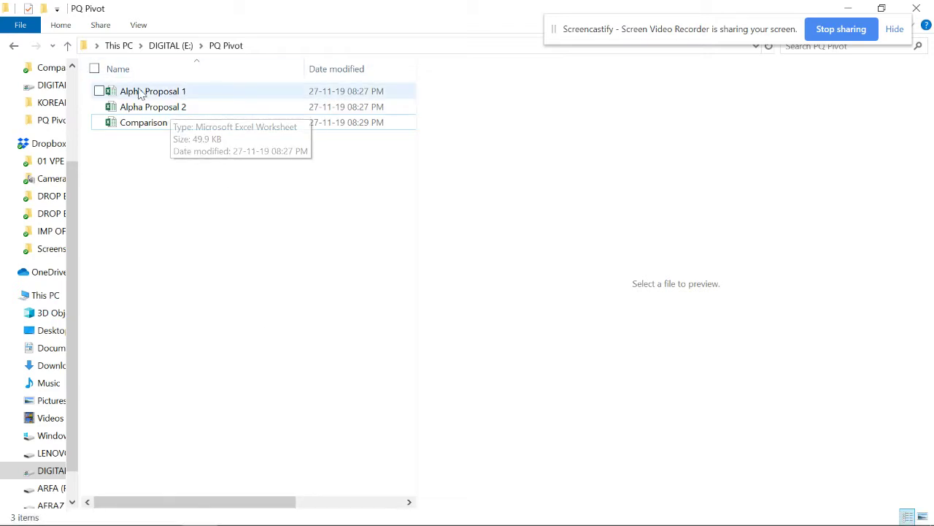
pyautogui.click(183, 92)
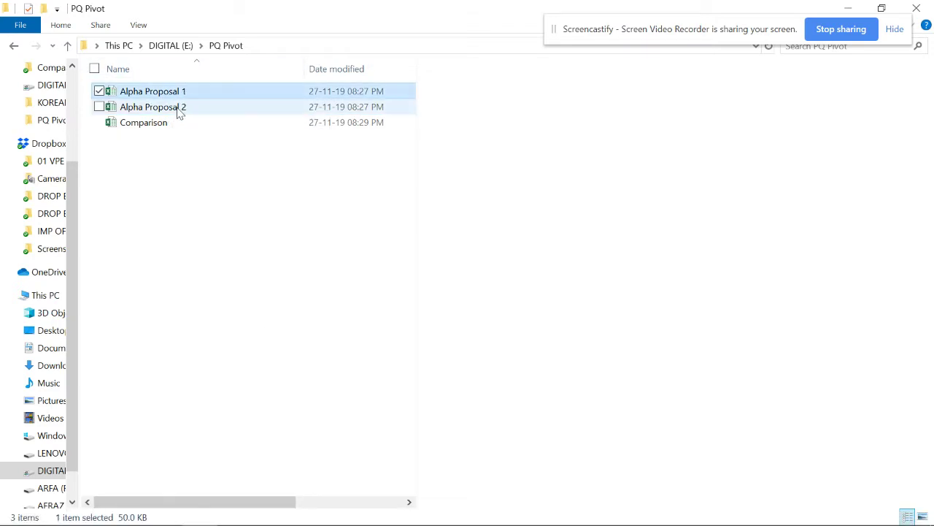
pyautogui.click(179, 110)
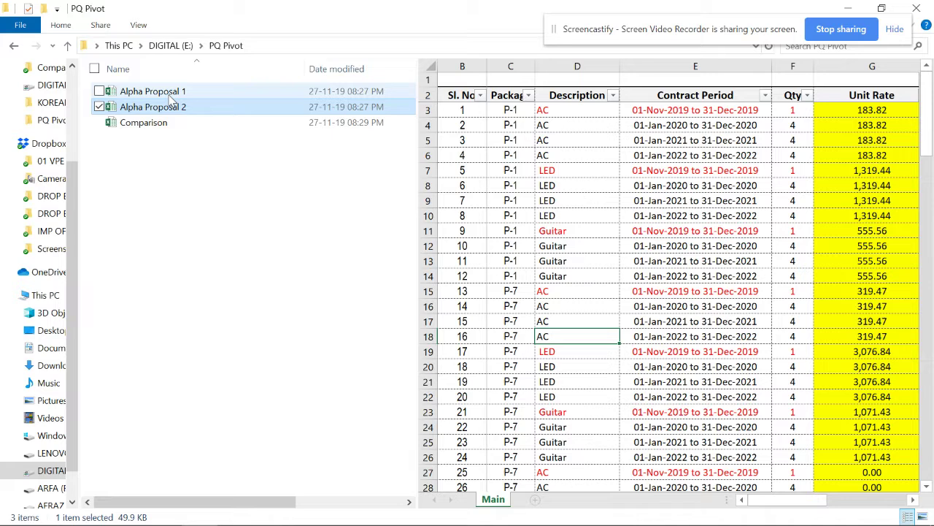
pyautogui.click(172, 96)
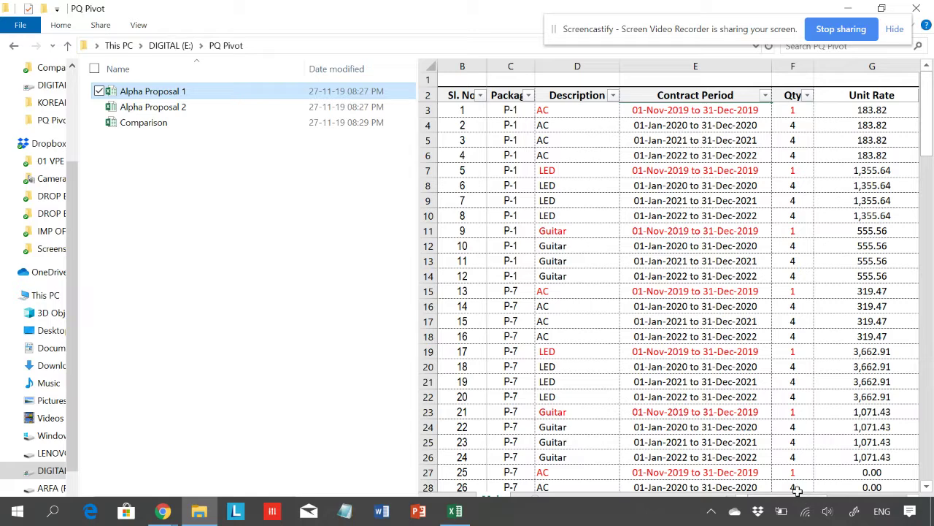
pyautogui.moveTo(788, 501); pyautogui.dragTo(873, 502)
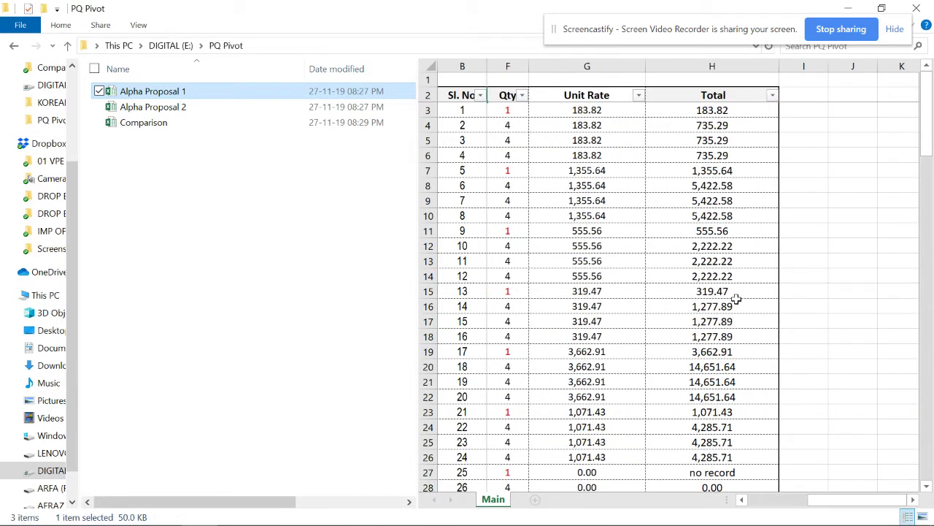
# Preview the Alpha Proposal 2 workbook and examine the entries in its Unit Rate and Total columns
pyautogui.click(194, 109)
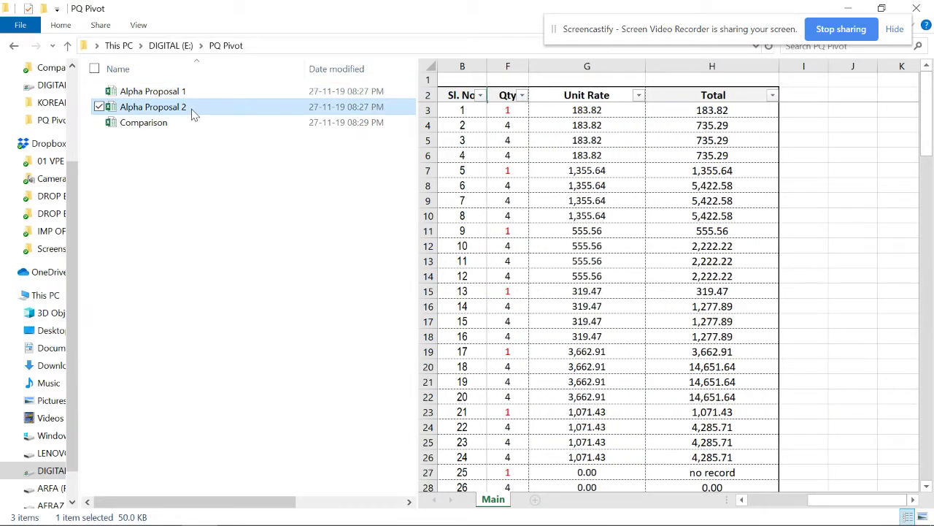
pyautogui.click(912, 499)
pyautogui.click(912, 499)
pyautogui.scroll(-3, 822, 326)
pyautogui.scroll(-4, 823, 326)
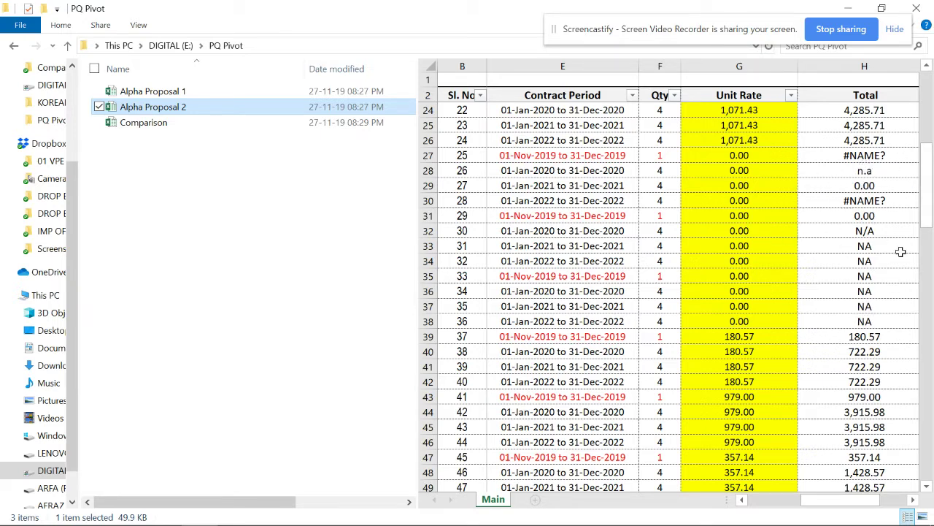
pyautogui.scroll(-2, 799, 199)
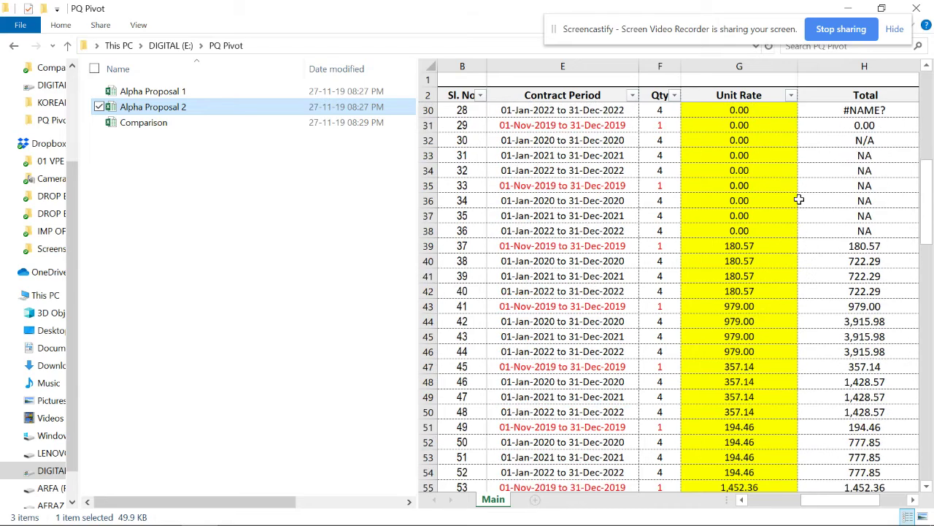
pyautogui.scroll(-2, 800, 199)
pyautogui.scroll(6, 800, 200)
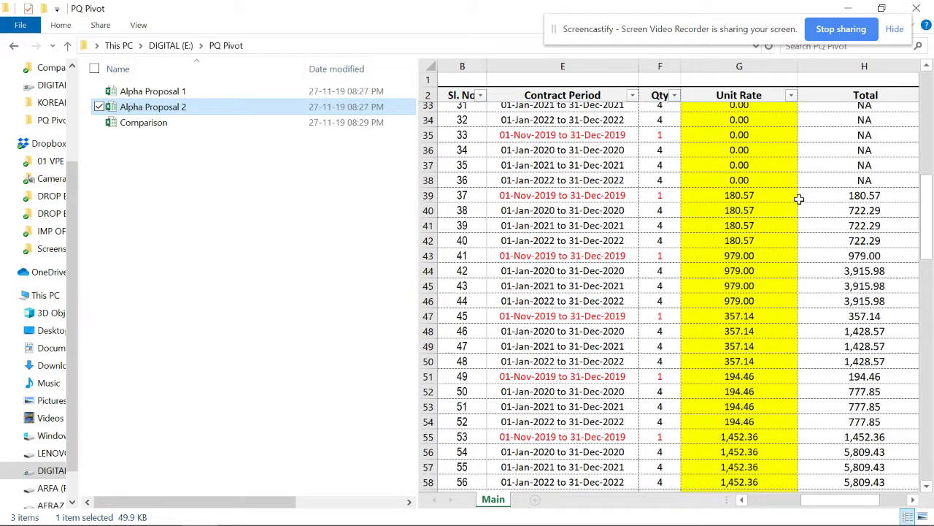
pyautogui.scroll(5, 799, 200)
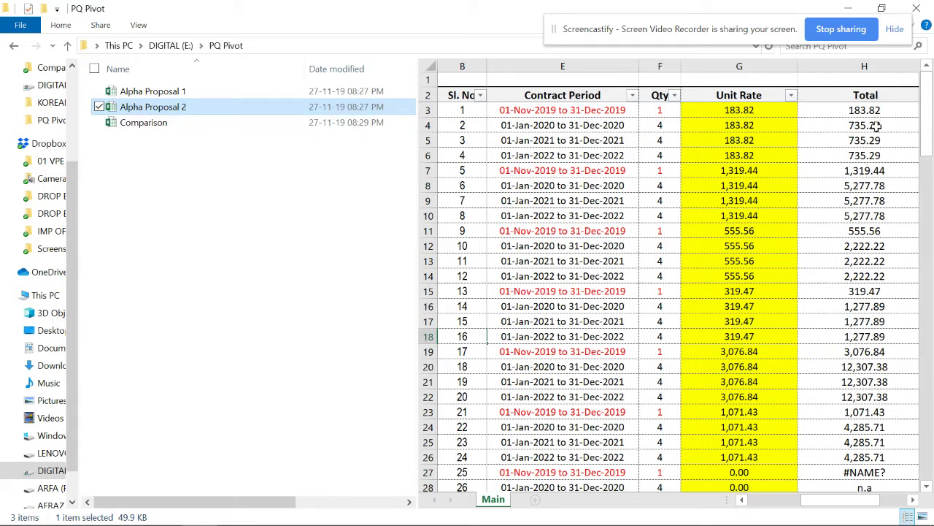
# Switch to the Comparison workbook in Excel and open the ELV query in the Power Query Editor
pyautogui.click(160, 129)
pyautogui.click(451, 515)
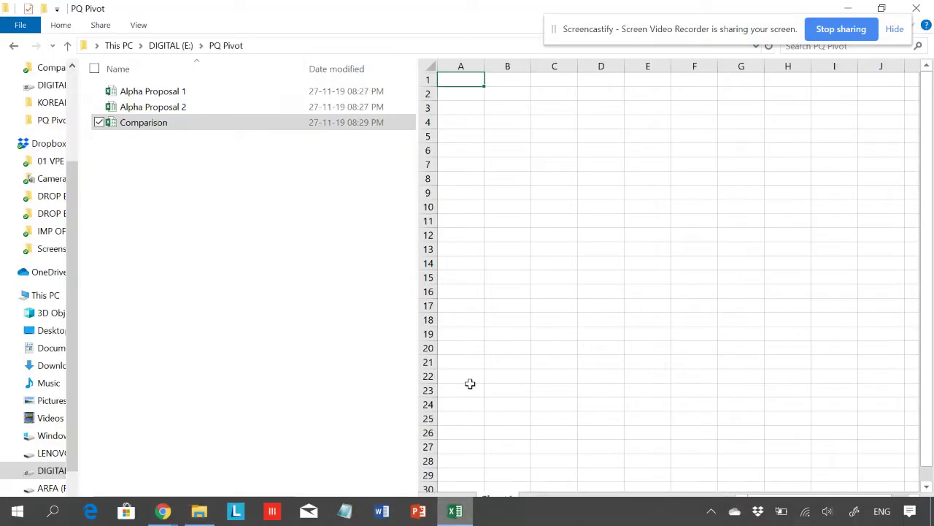
pyautogui.click(456, 515)
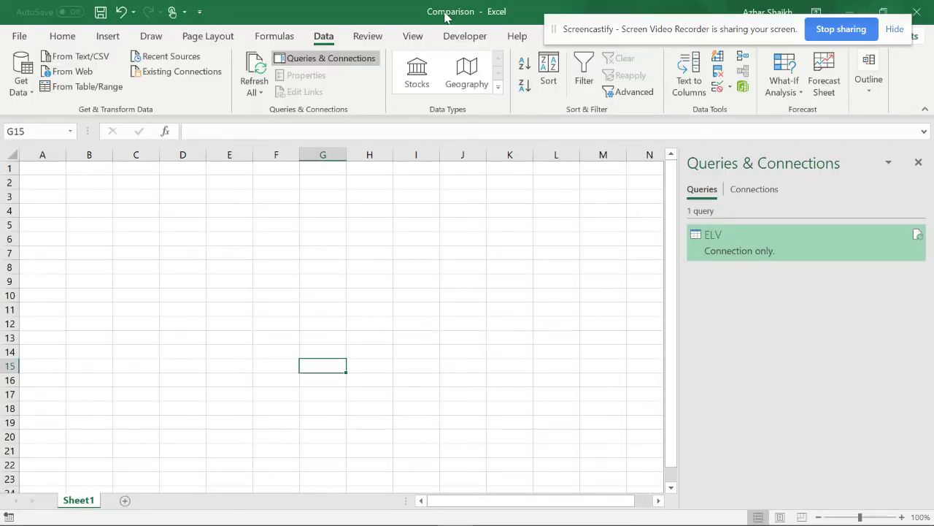
pyautogui.doubleClick(767, 250)
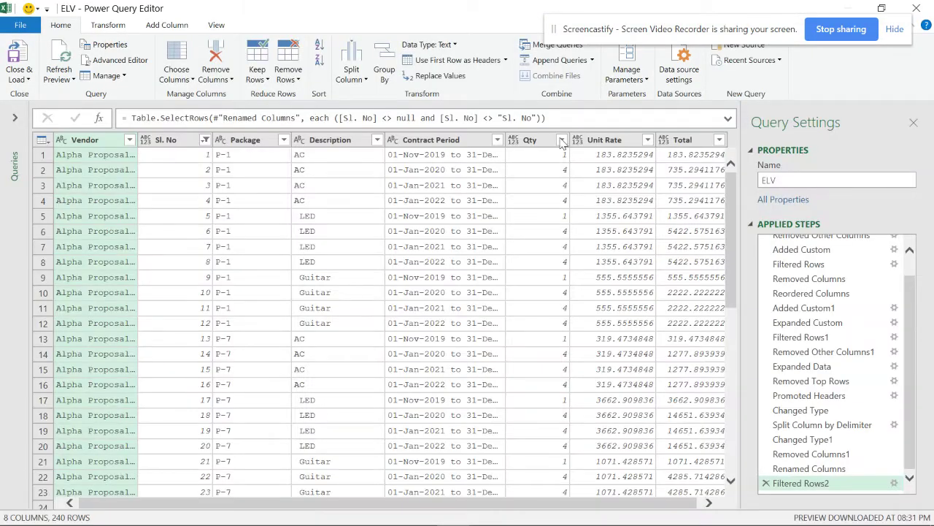
pyautogui.click(589, 46)
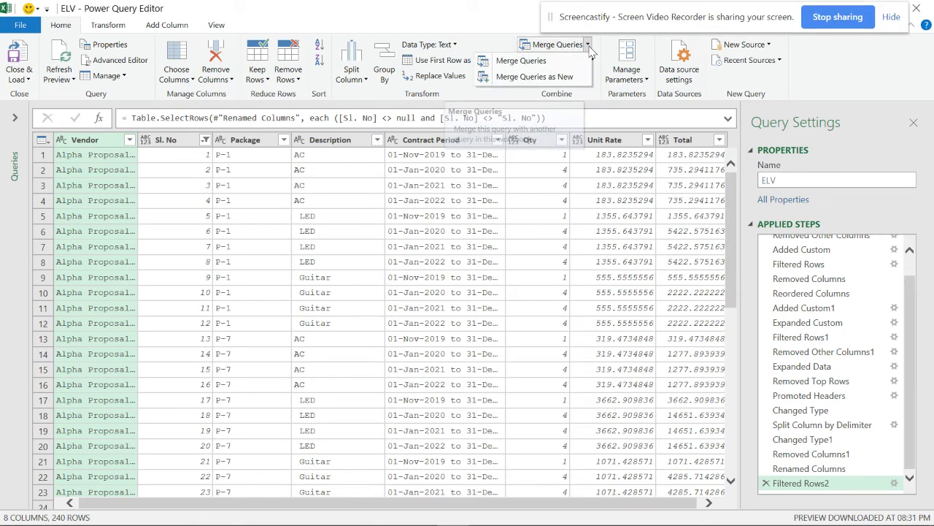
pyautogui.click(591, 62)
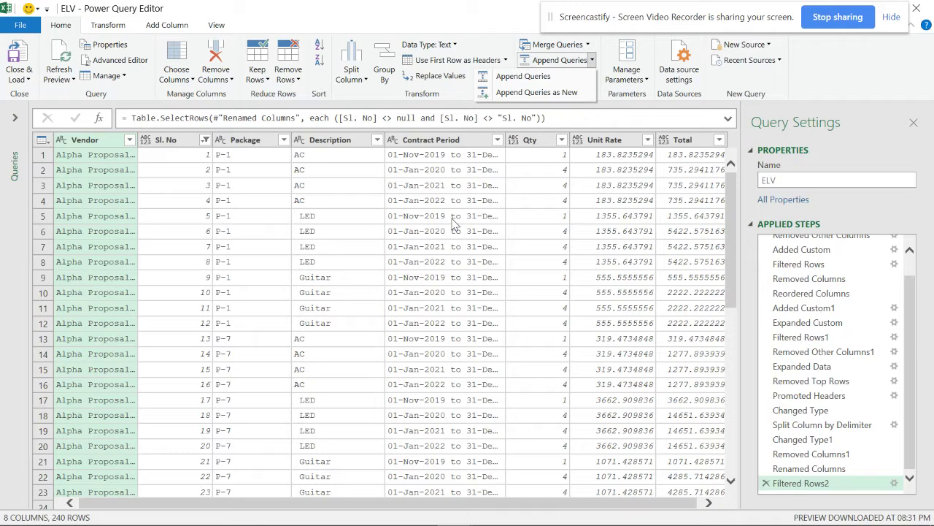
pyautogui.click(131, 144)
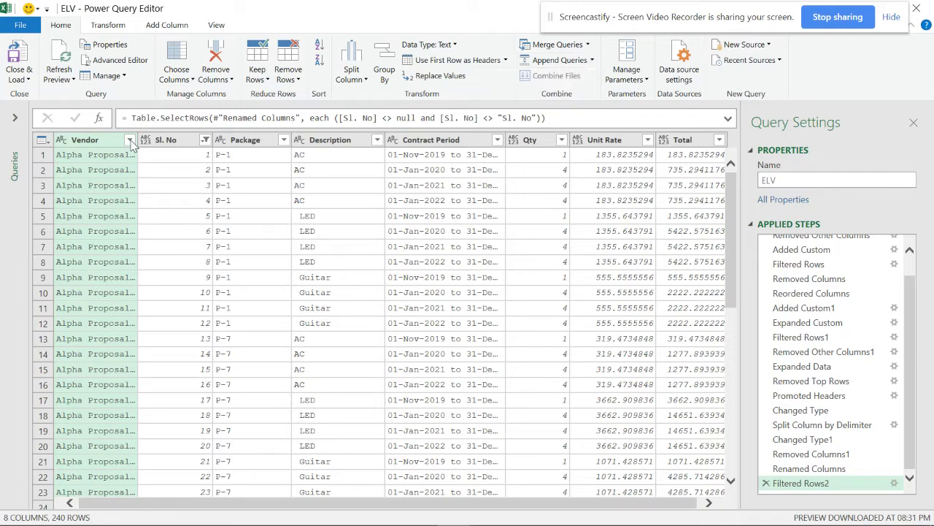
# Examine the Vendor column's filter values and look through the combined proposal rows, including the Unit Rate and Total entries
pyautogui.click(132, 144)
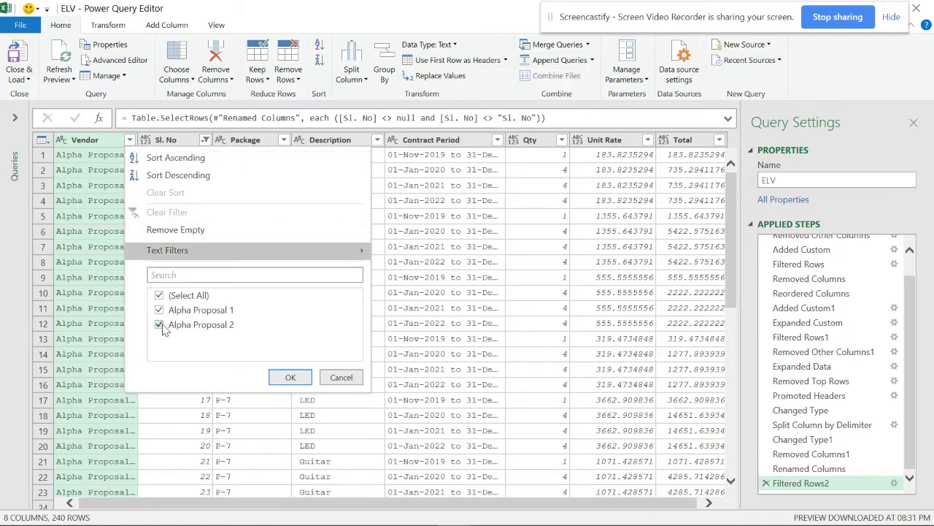
pyautogui.click(291, 377)
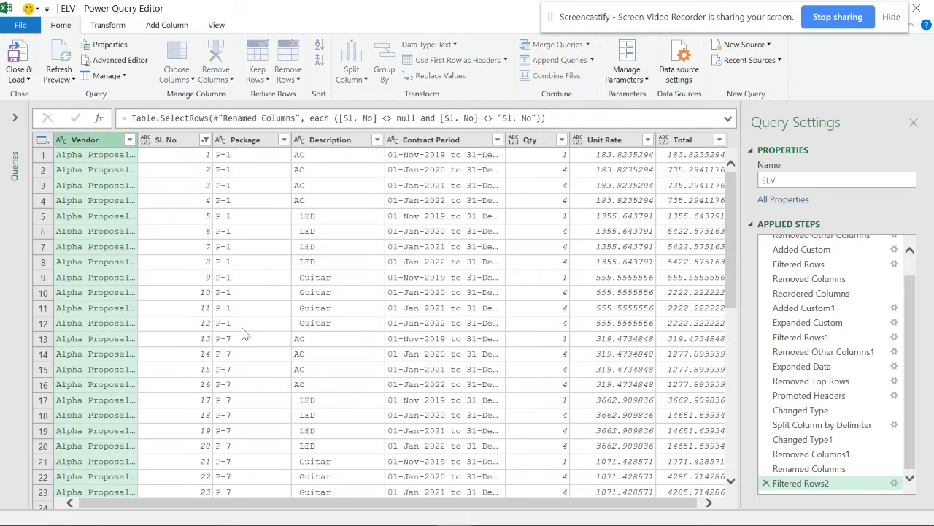
pyautogui.scroll(-20, 111, 204)
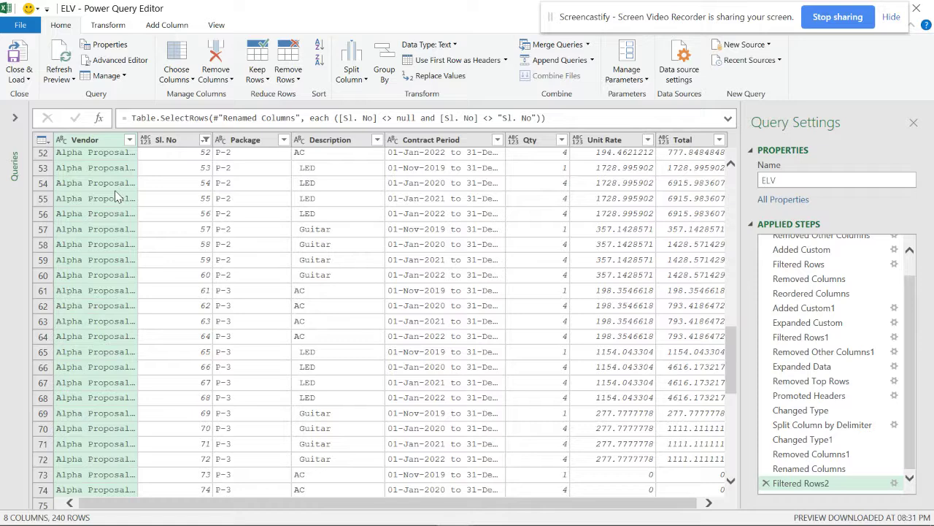
pyautogui.scroll(-5, 111, 199)
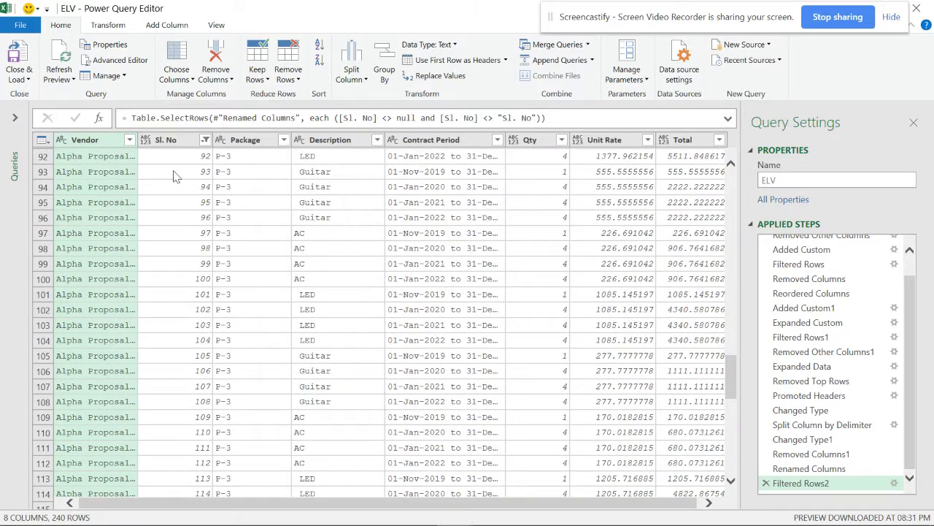
pyautogui.moveTo(256, 503); pyautogui.dragTo(259, 503)
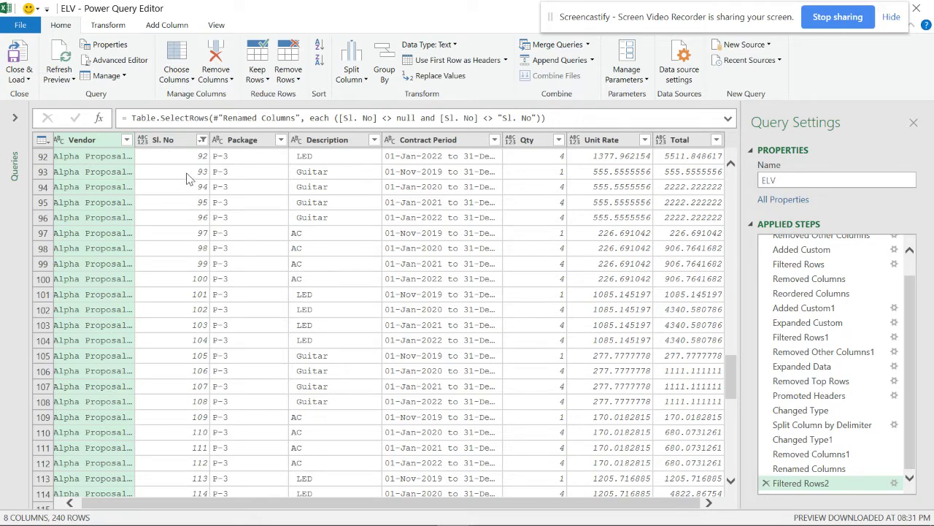
pyautogui.click(600, 140)
pyautogui.scroll(-20, 149, 175)
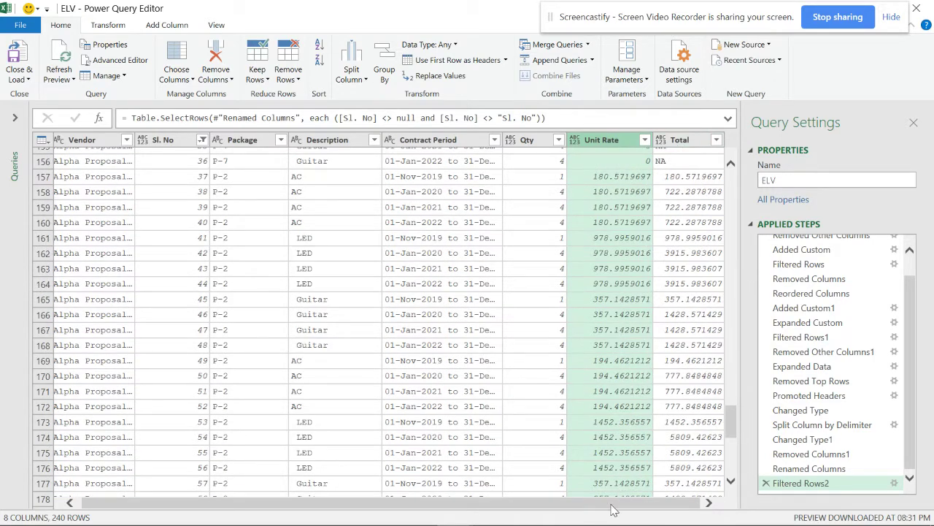
pyautogui.scroll(6, 712, 392)
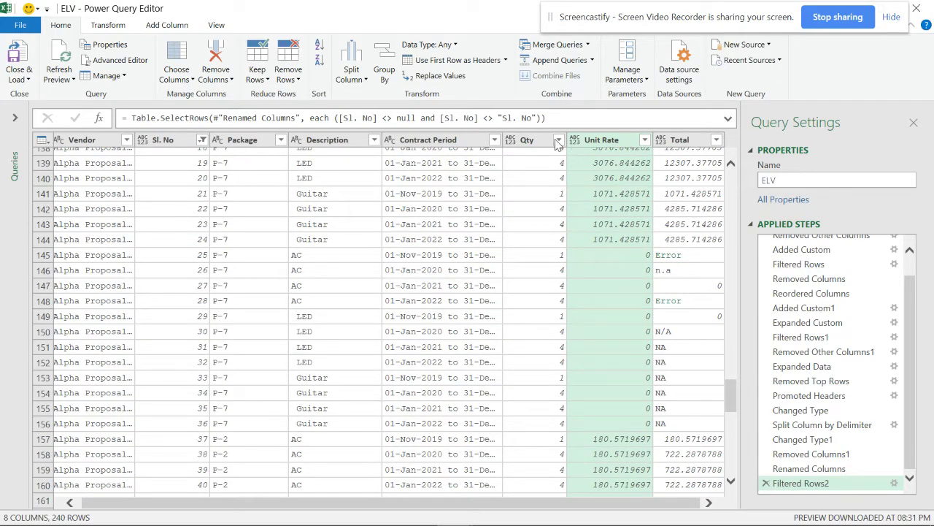
# Automatically detect the data type of the Qty column
pyautogui.click(529, 141)
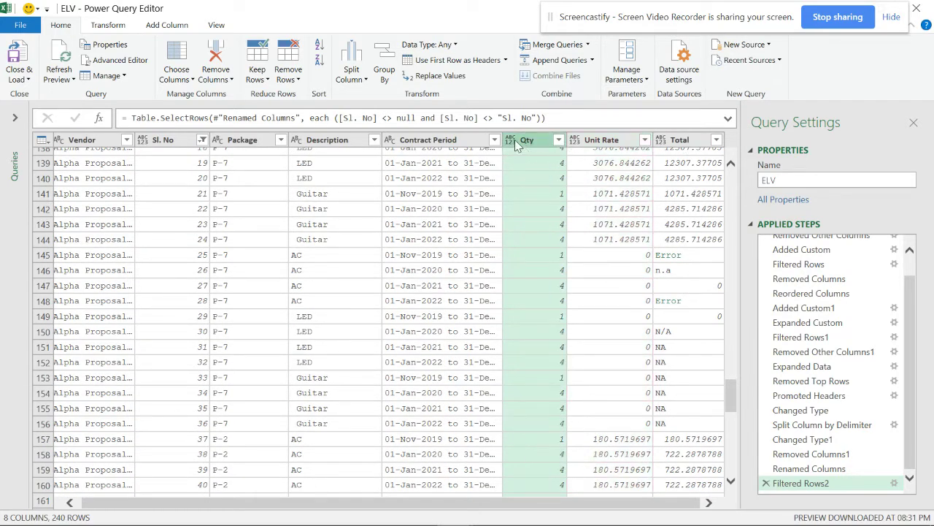
pyautogui.click(109, 27)
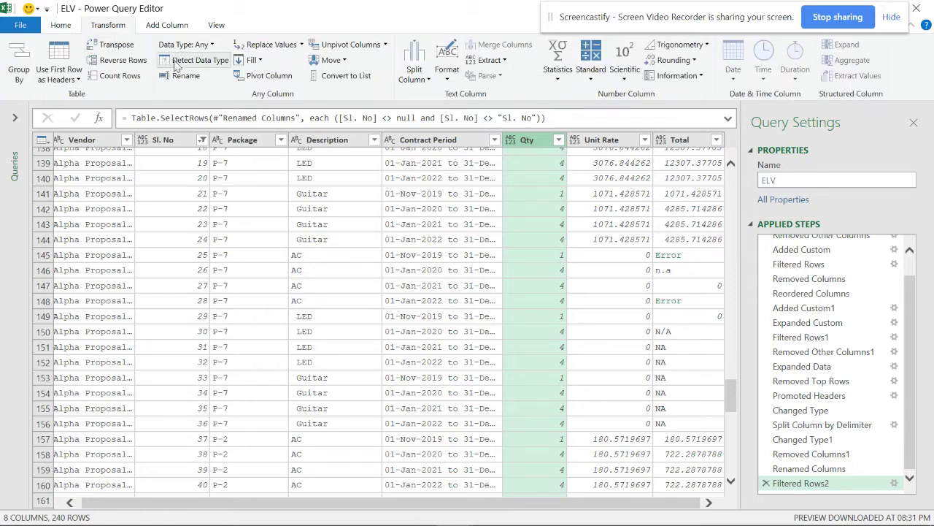
pyautogui.click(191, 59)
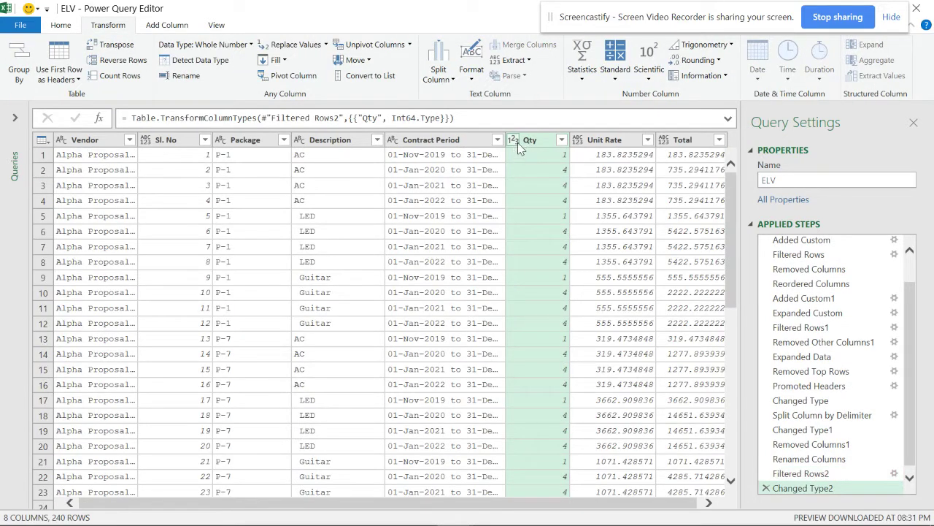
# Set the data type of the Unit Rate and Total columns to Decimal Number
pyautogui.click(588, 141)
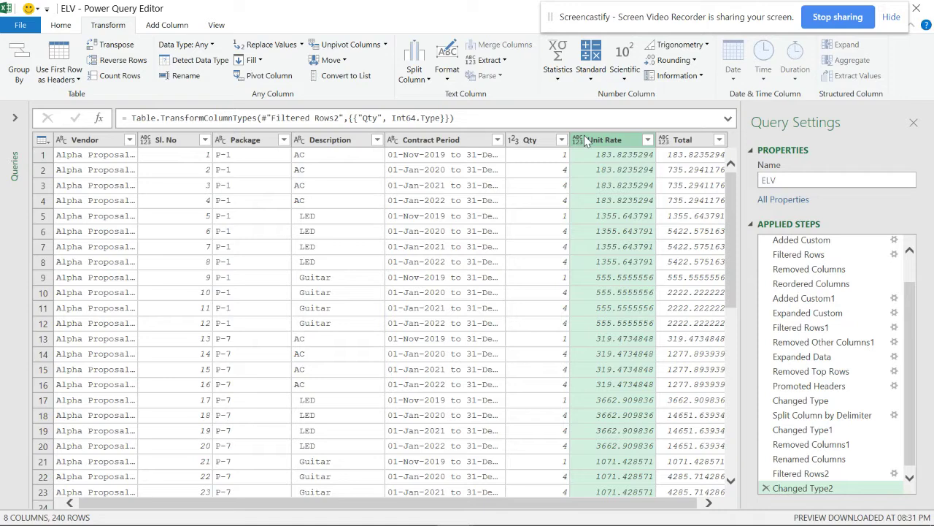
pyautogui.keyDown('ctrl'); pyautogui.click(690, 141); pyautogui.keyUp('ctrl')
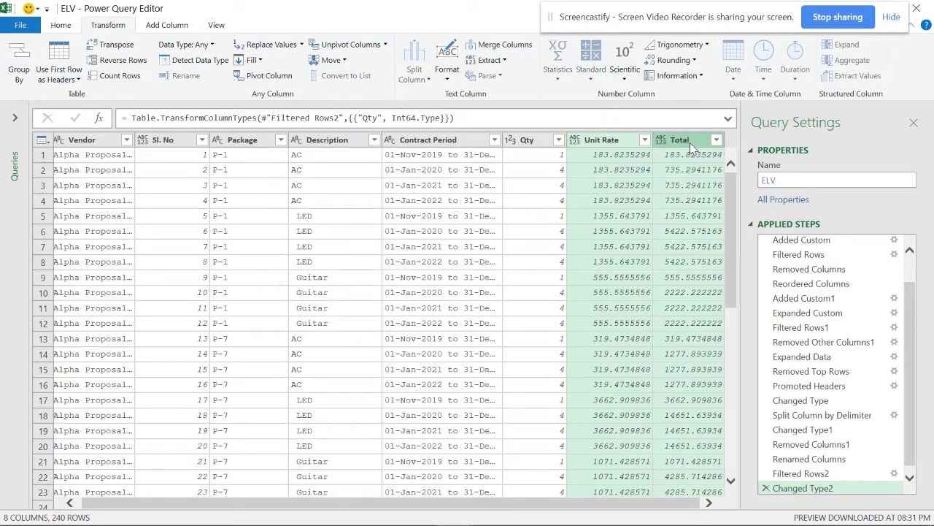
pyautogui.click(182, 45)
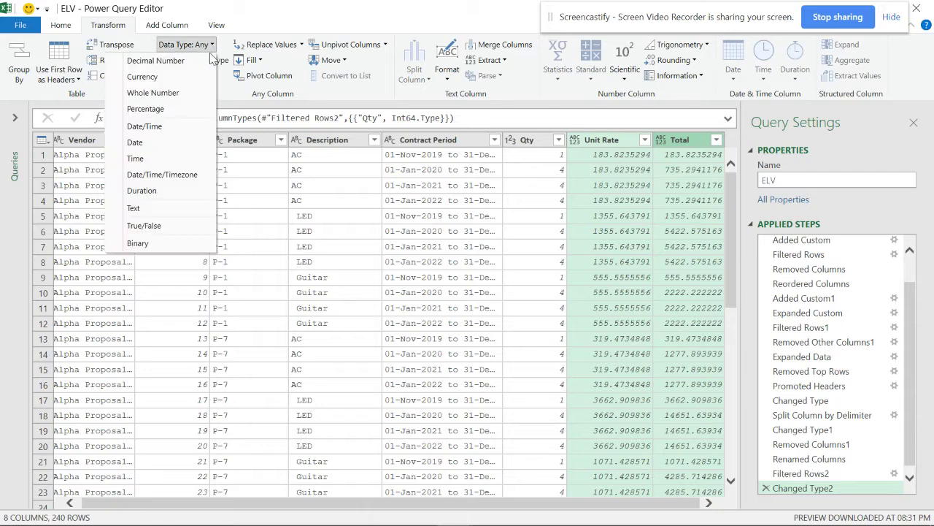
pyautogui.click(195, 65)
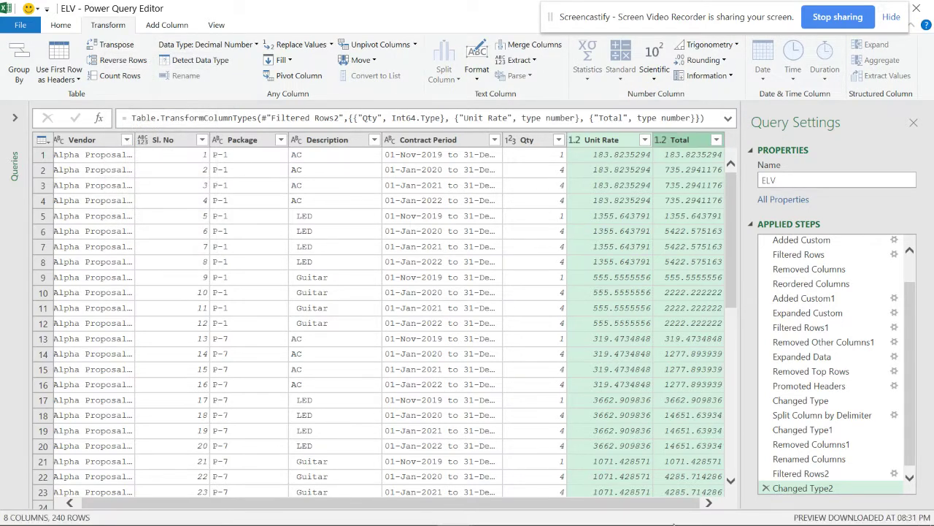
# Replace the errors in the Unit Rate and Total columns with 0 and check the rows
pyautogui.scroll(-9, 657, 467)
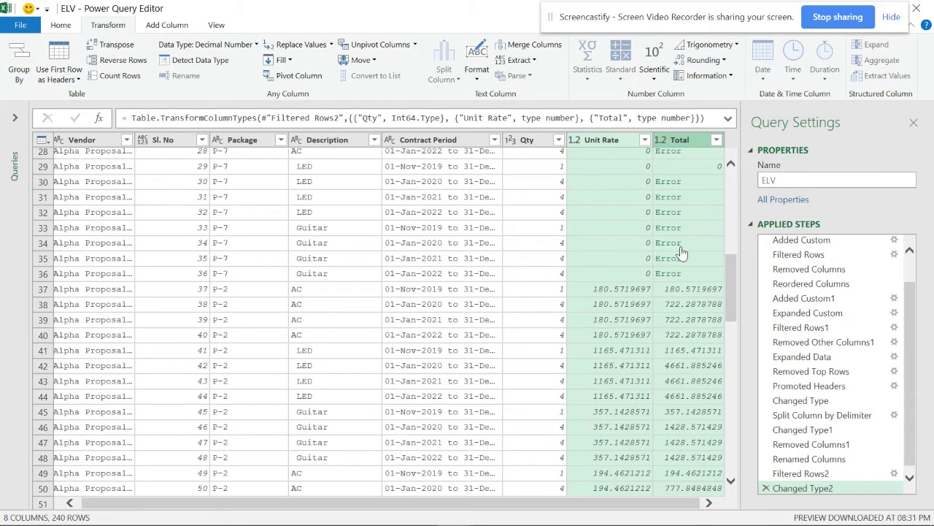
pyautogui.scroll(2, 693, 241)
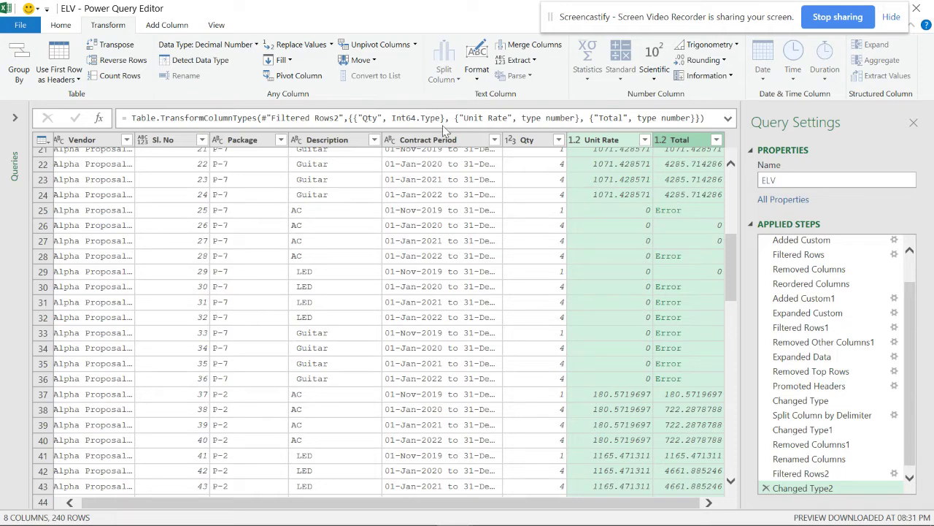
pyautogui.click(330, 44)
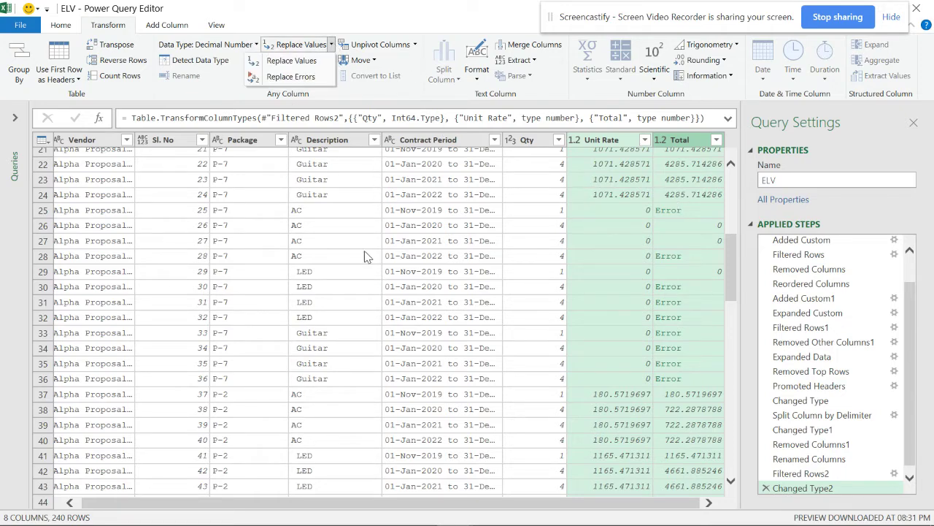
pyautogui.press('Escape')
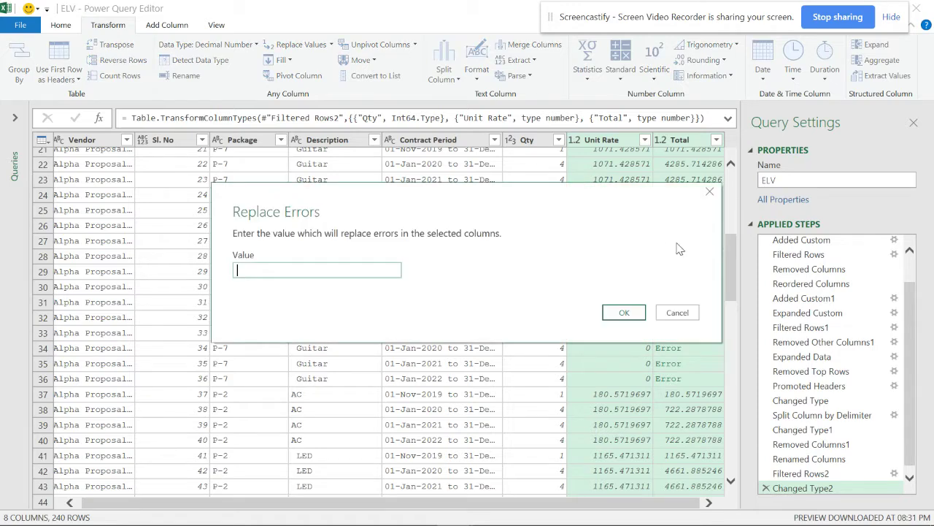
pyautogui.click(297, 275)
pyautogui.write('0')
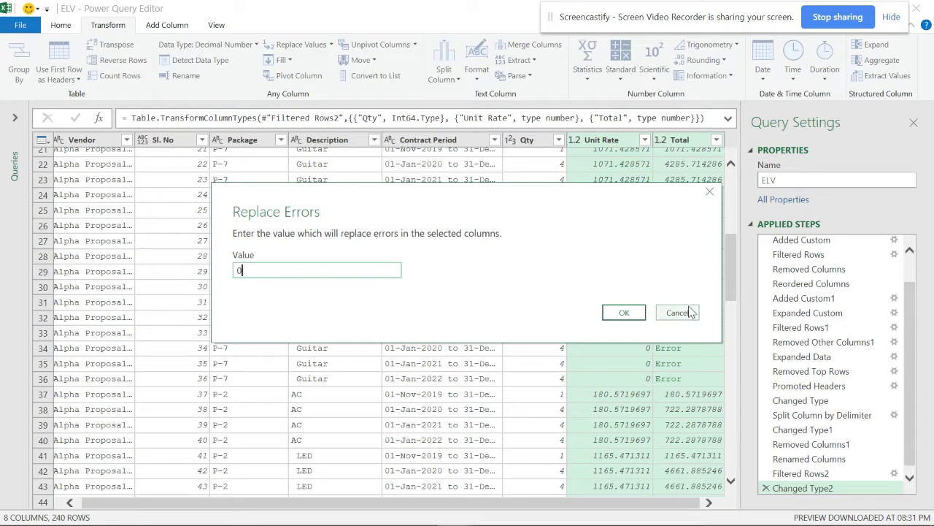
pyautogui.click(621, 312)
pyautogui.scroll(-9, 676, 479)
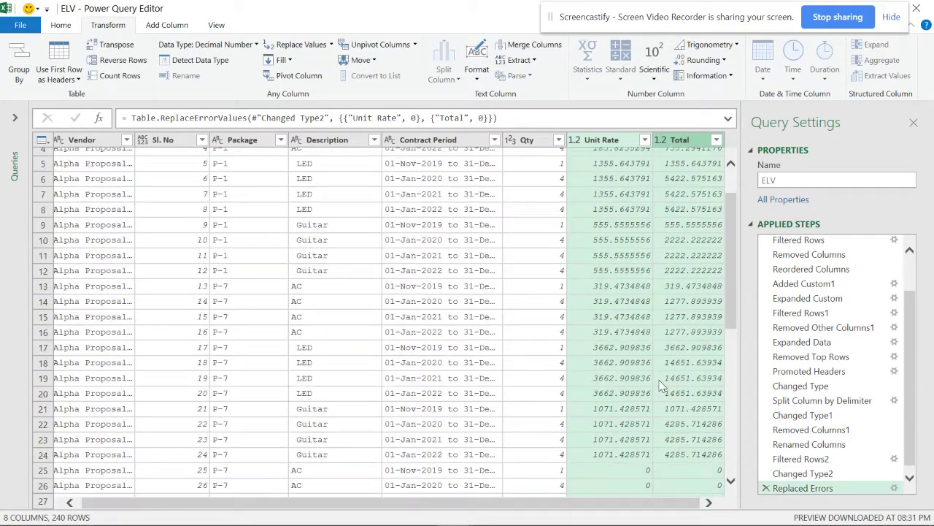
pyautogui.scroll(-15, 678, 207)
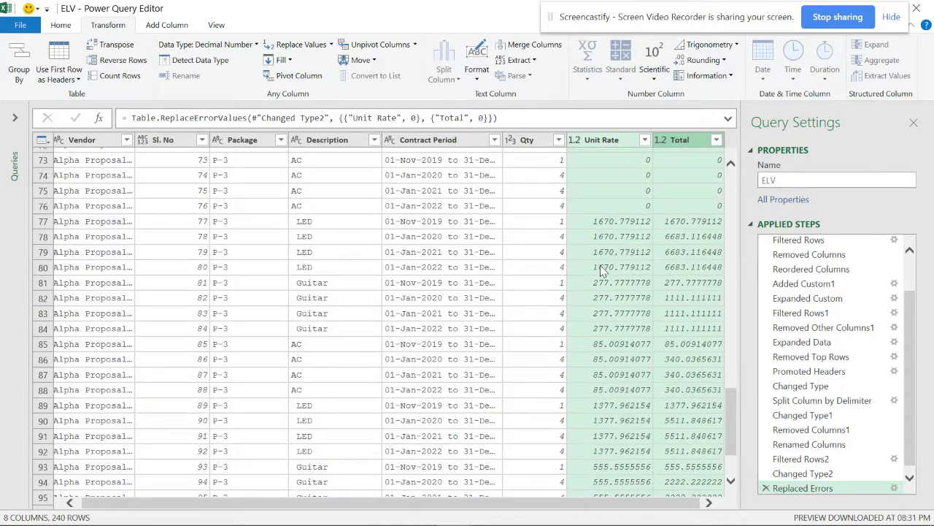
# Apply the Vendor column filter with both Alpha Proposal 1 and Alpha Proposal 2 selected
pyautogui.click(102, 145)
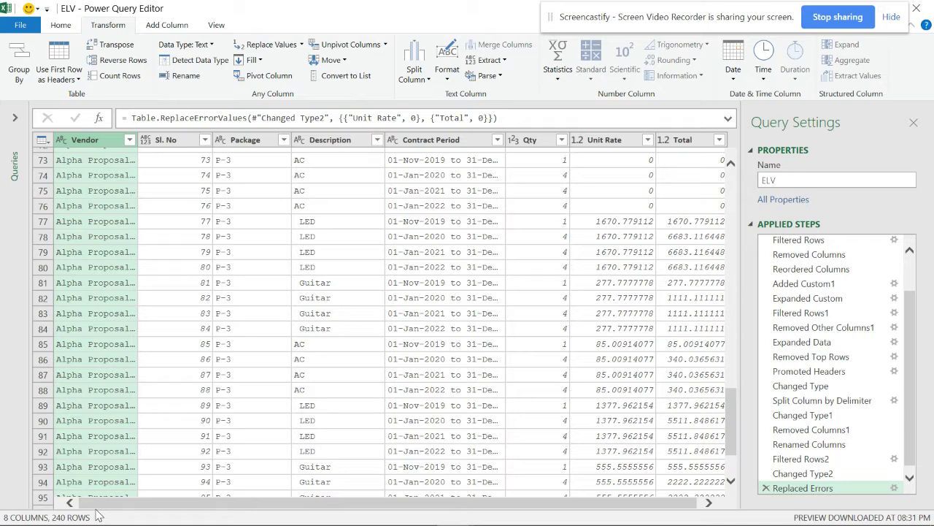
pyautogui.click(126, 140)
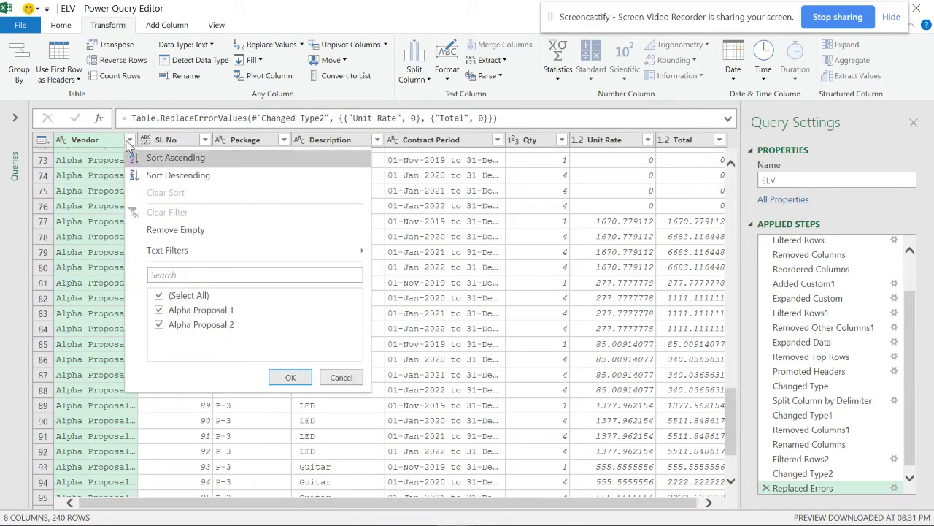
pyautogui.click(298, 375)
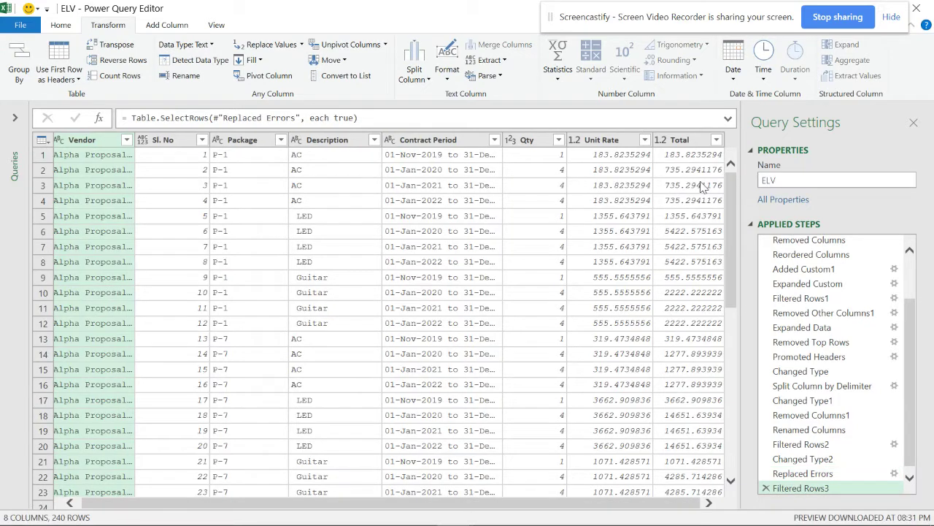
pyautogui.click(697, 139)
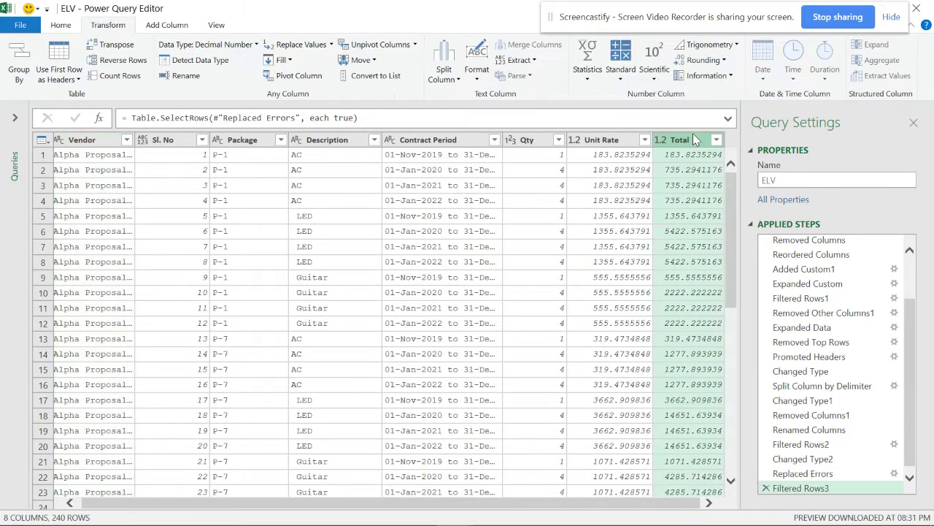
pyautogui.click(166, 25)
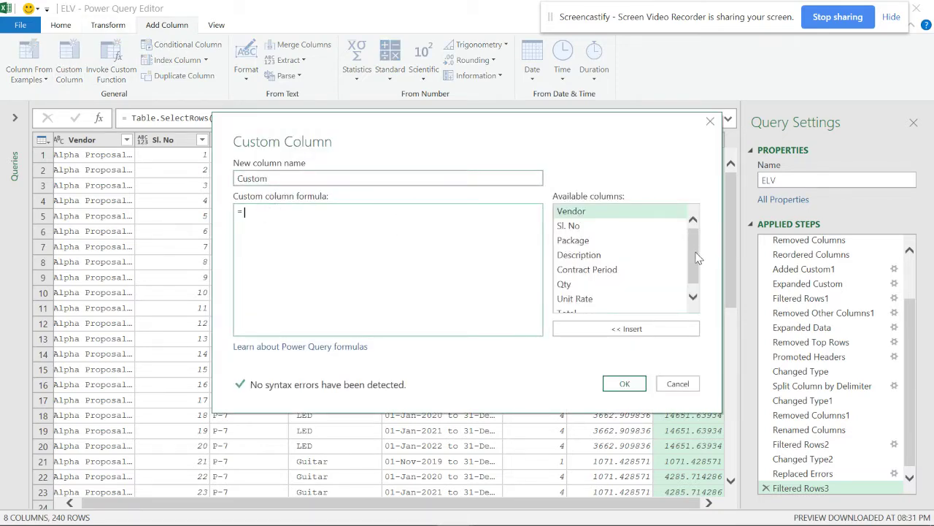
pyautogui.scroll(-1, 578, 306)
pyautogui.click(579, 296)
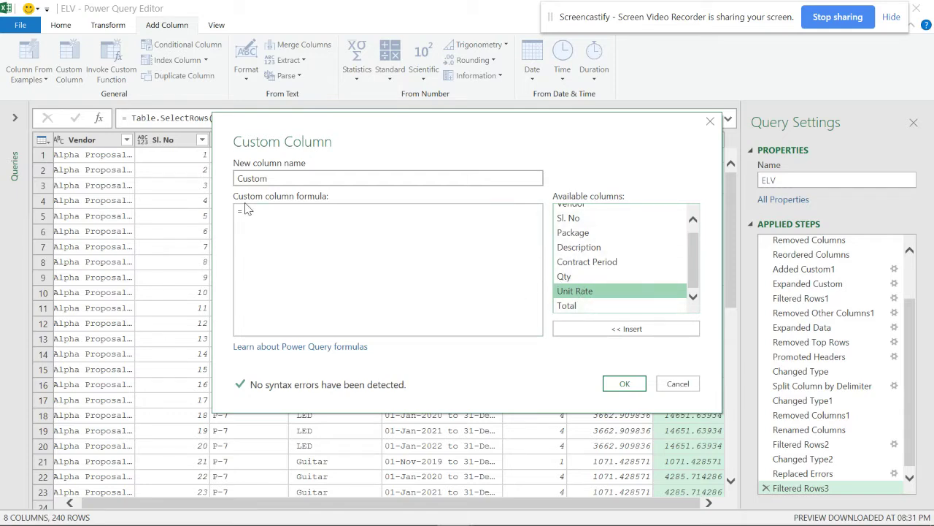
pyautogui.click(677, 384)
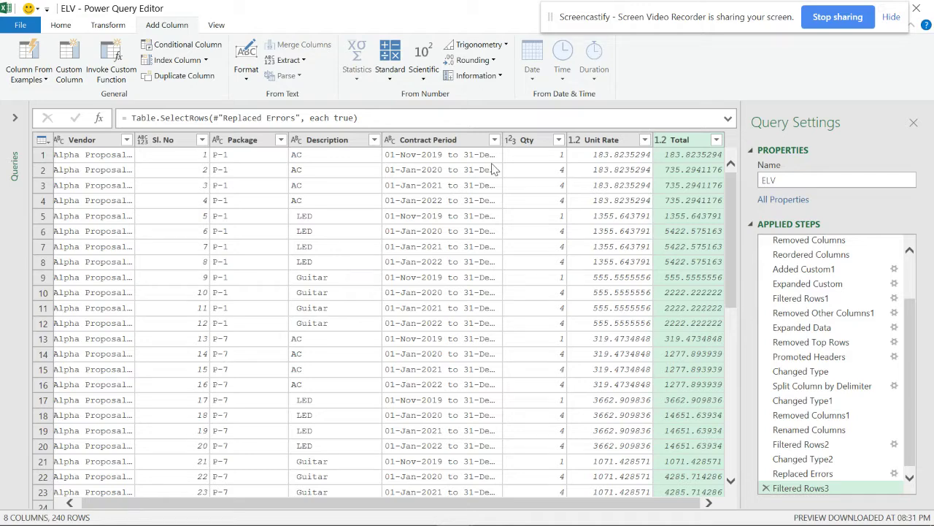
# Try transposing the table, look across the resulting columns, and delete the Transposed Table step
pyautogui.click(72, 26)
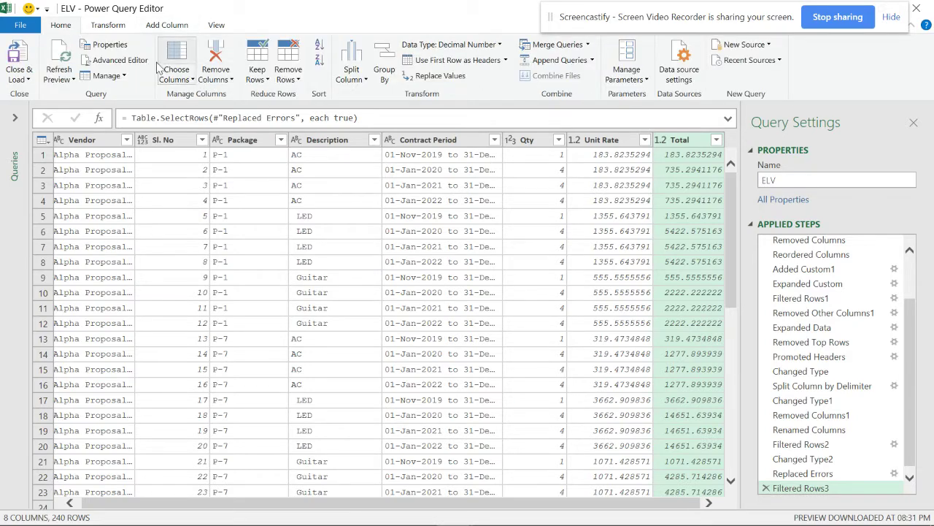
pyautogui.click(115, 28)
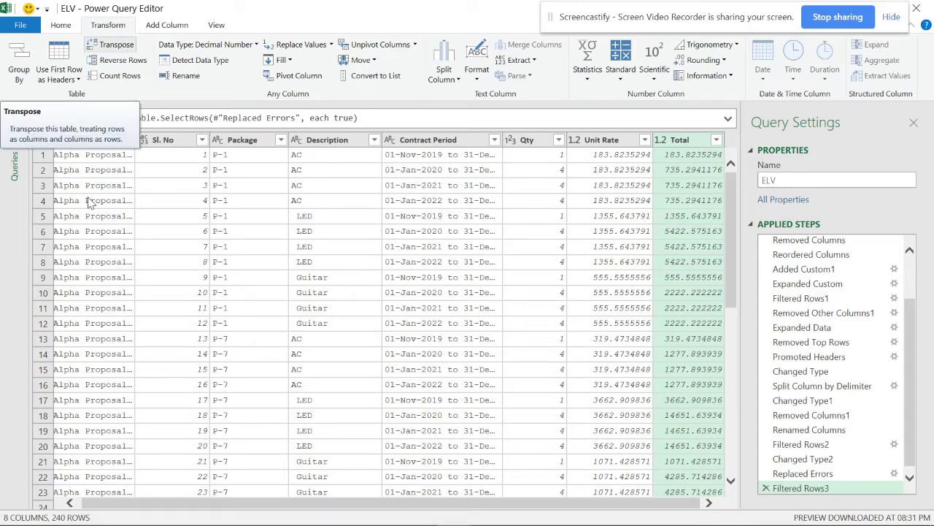
pyautogui.click(111, 45)
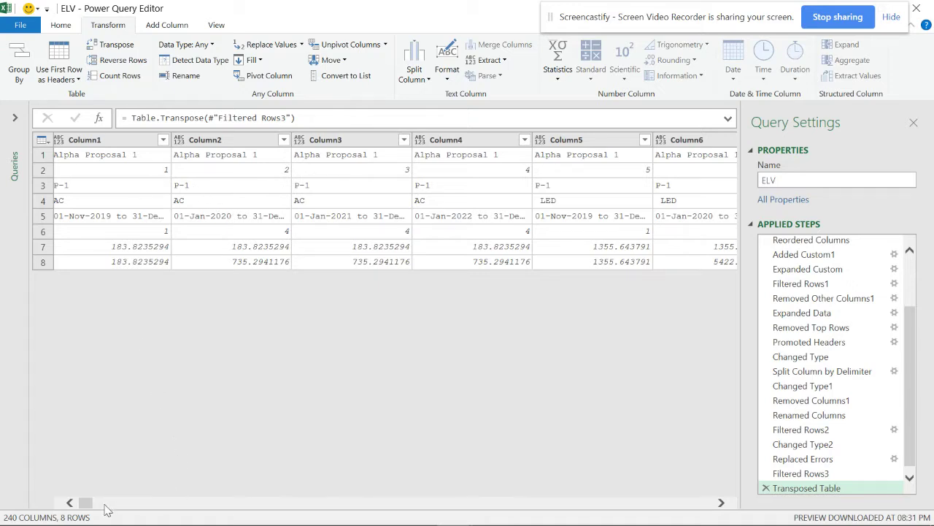
pyautogui.moveTo(93, 507); pyautogui.dragTo(221, 518)
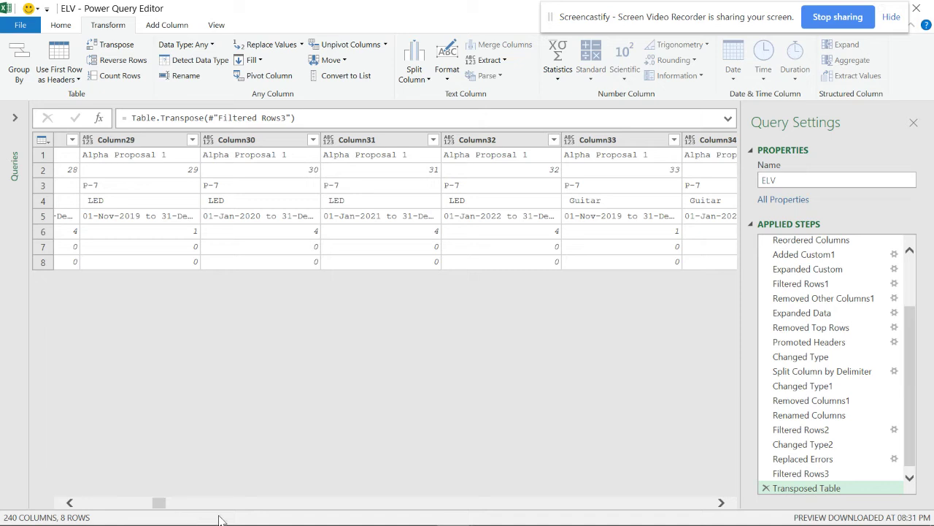
pyautogui.moveTo(163, 507); pyautogui.dragTo(695, 523)
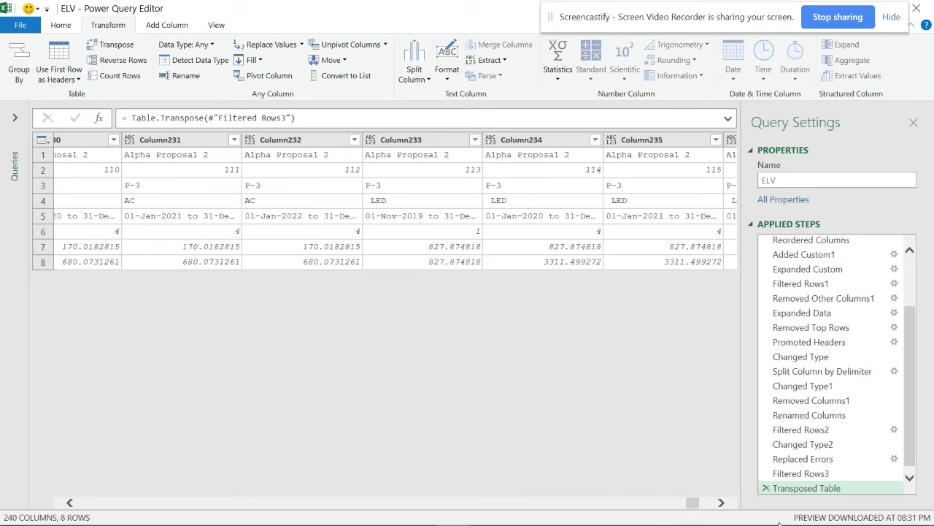
pyautogui.moveTo(693, 502); pyautogui.dragTo(74, 471)
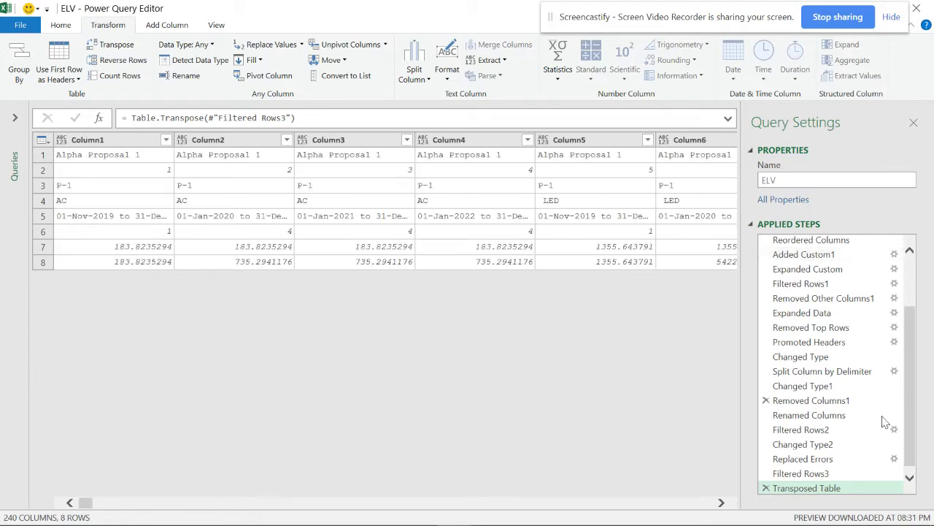
pyautogui.click(766, 488)
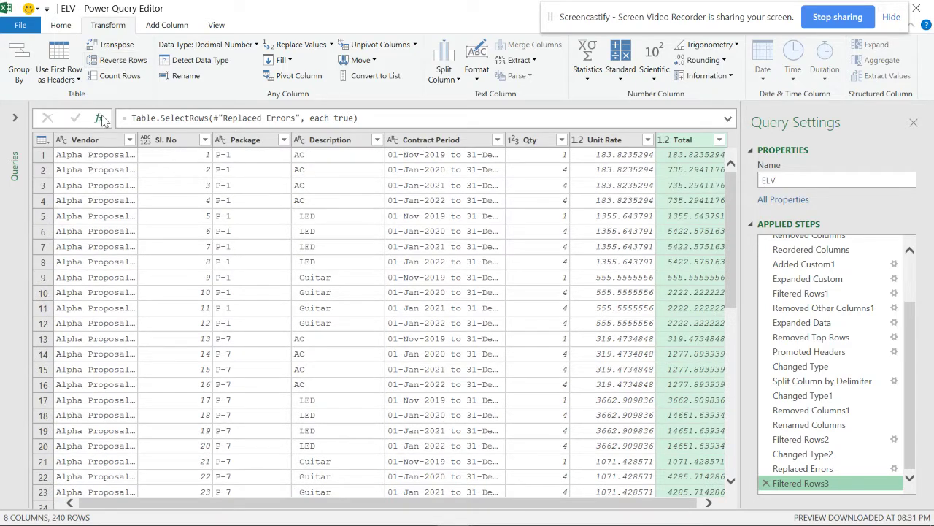
# Widen the Vendor column, try reversing the row order, and delete the Reversed Rows step
pyautogui.moveTo(143, 144); pyautogui.dragTo(177, 167)
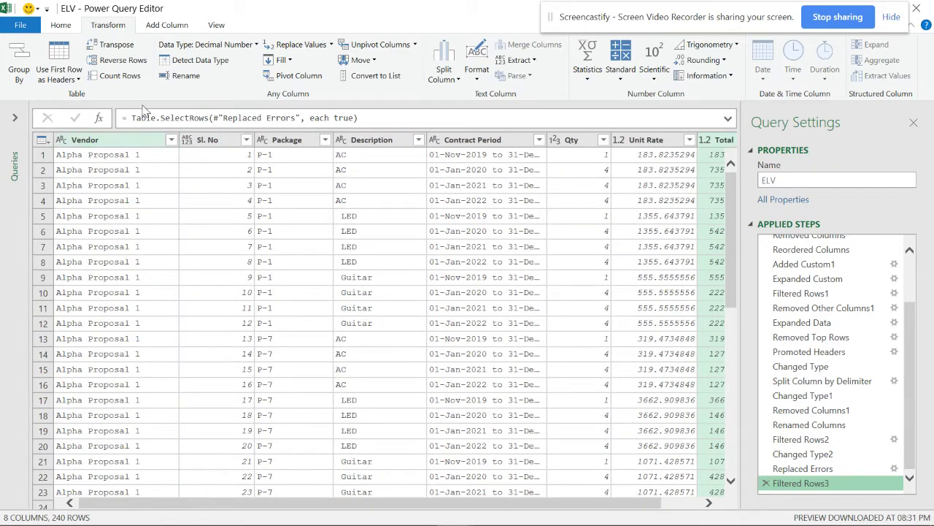
pyautogui.click(128, 60)
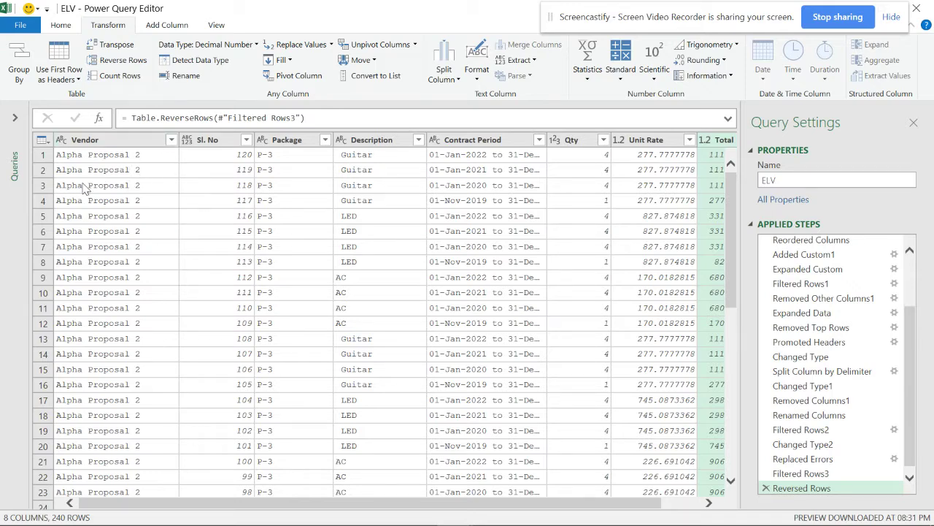
pyautogui.click(766, 488)
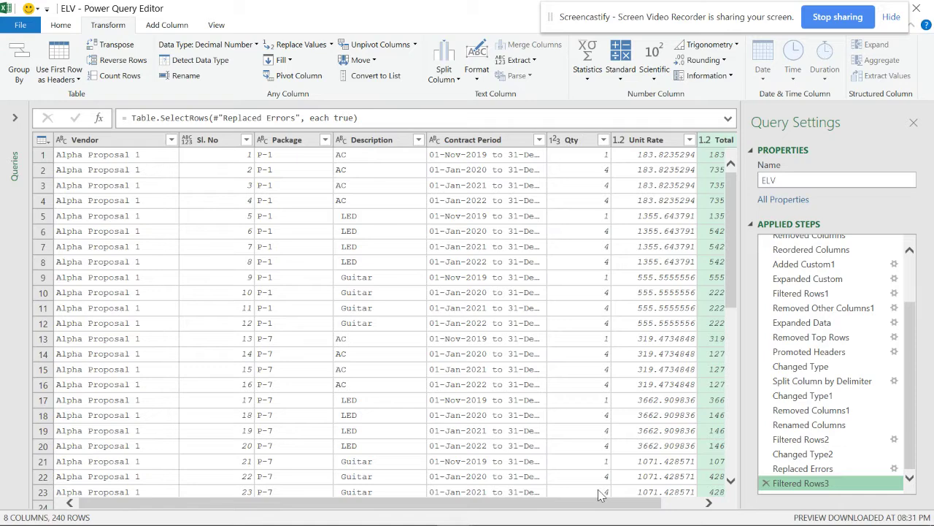
# Pivot the Vendor column with Unit Rate as the values column and Sum as the aggregate function
pyautogui.moveTo(597, 503); pyautogui.dragTo(721, 498)
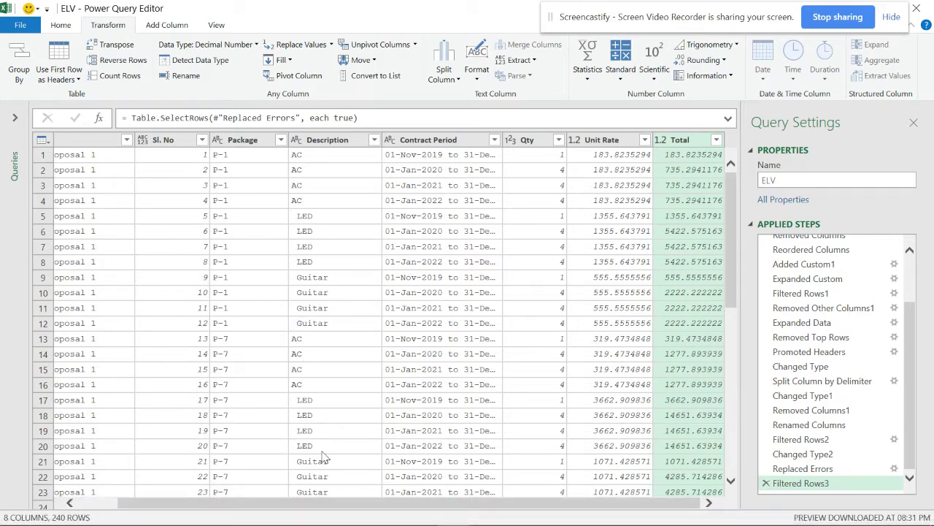
pyautogui.moveTo(307, 508); pyautogui.dragTo(216, 509)
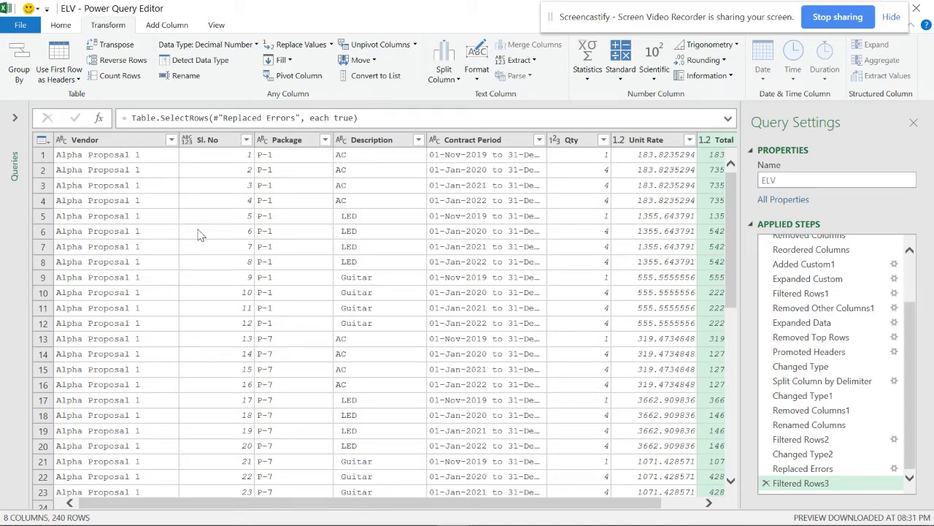
pyautogui.click(153, 140)
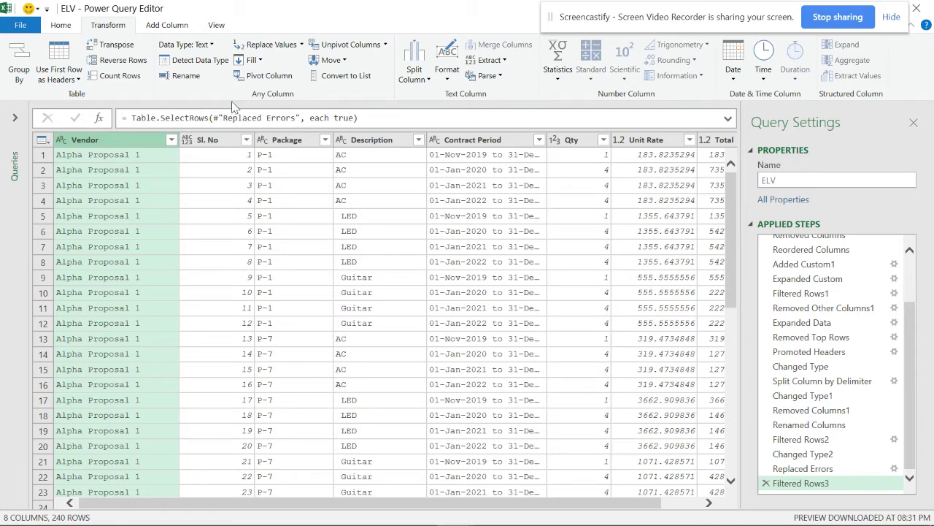
pyautogui.click(257, 79)
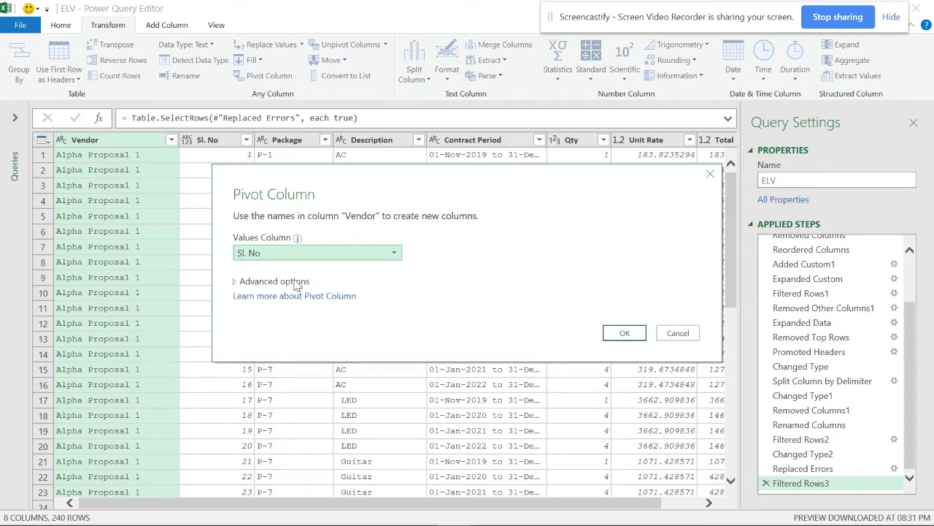
pyautogui.click(297, 283)
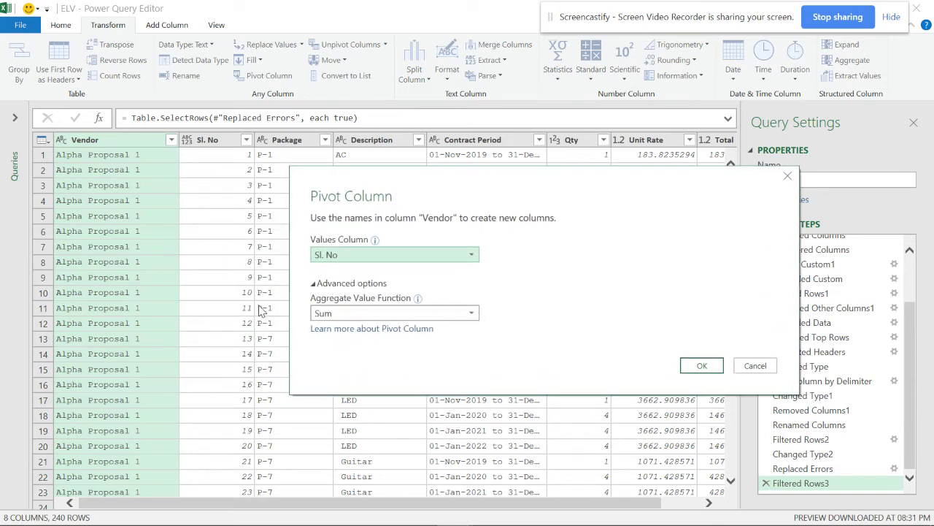
pyautogui.click(452, 255)
pyautogui.click(370, 285)
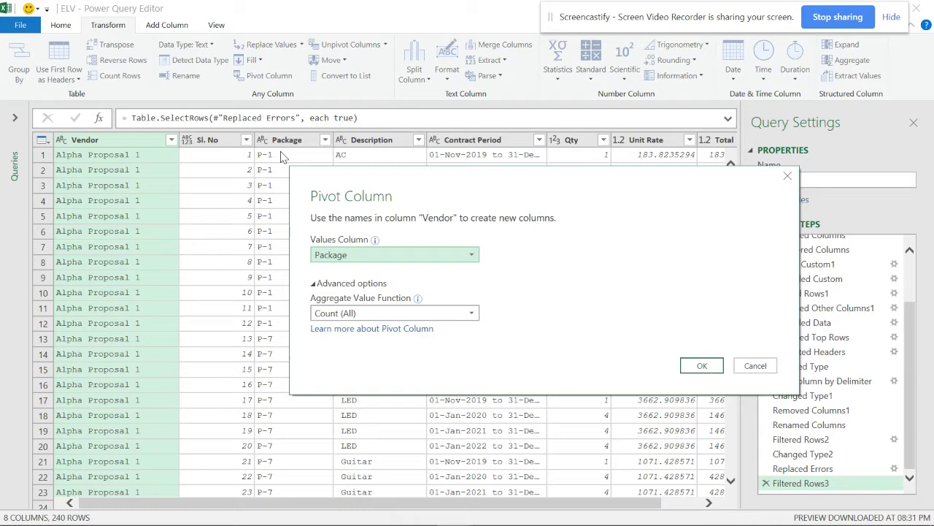
pyautogui.click(328, 312)
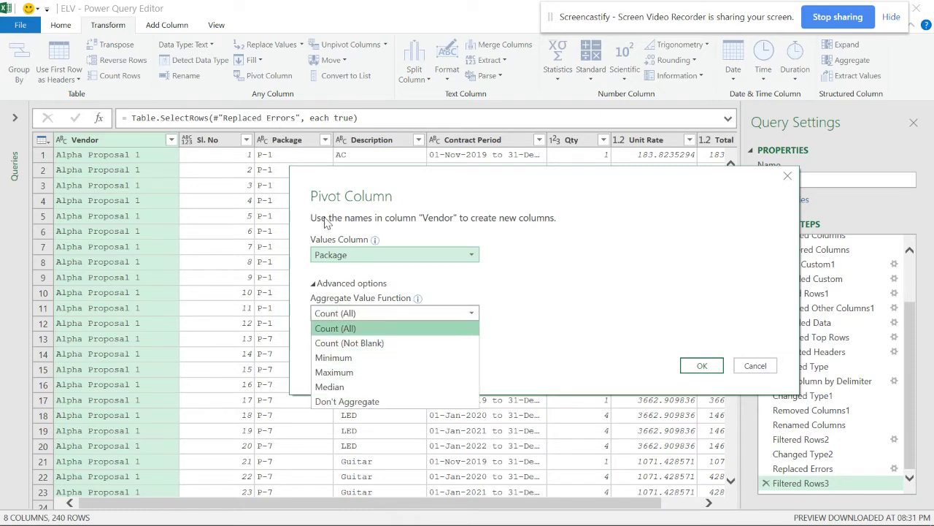
pyautogui.click(598, 196)
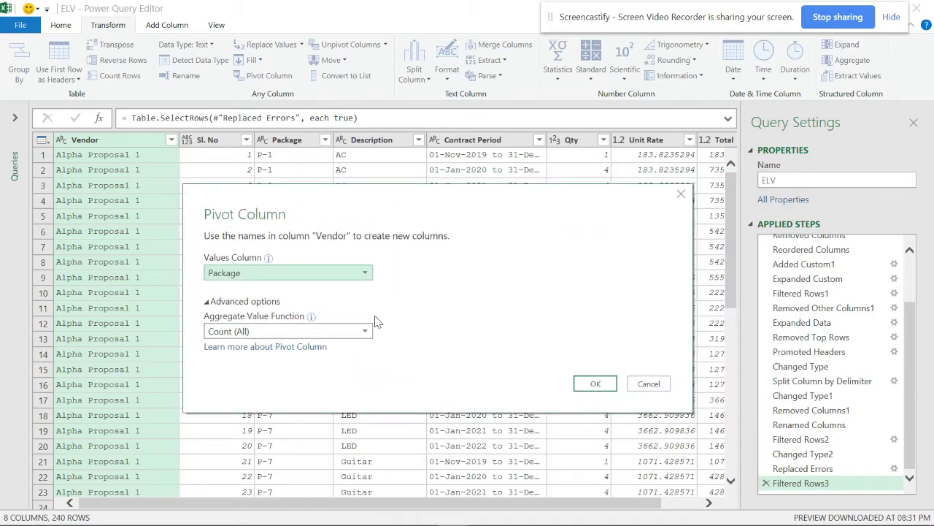
pyautogui.click(365, 274)
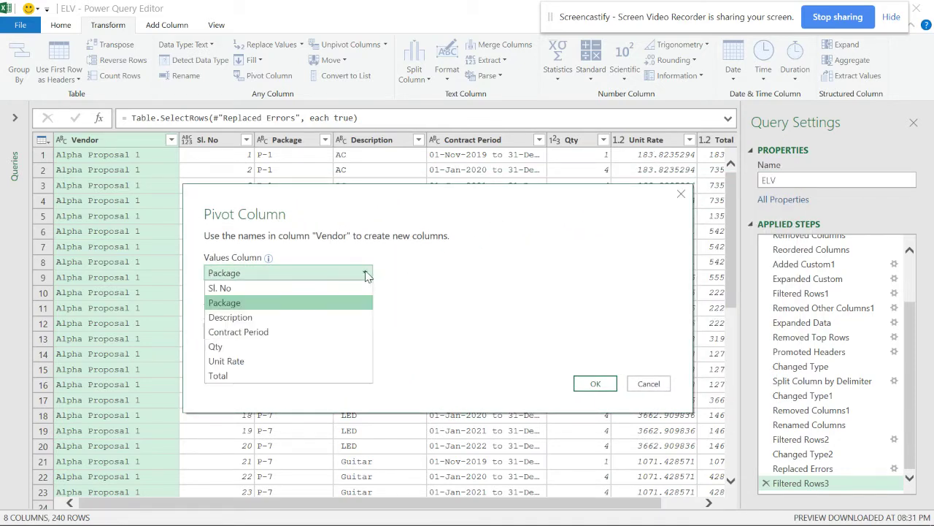
pyautogui.click(265, 362)
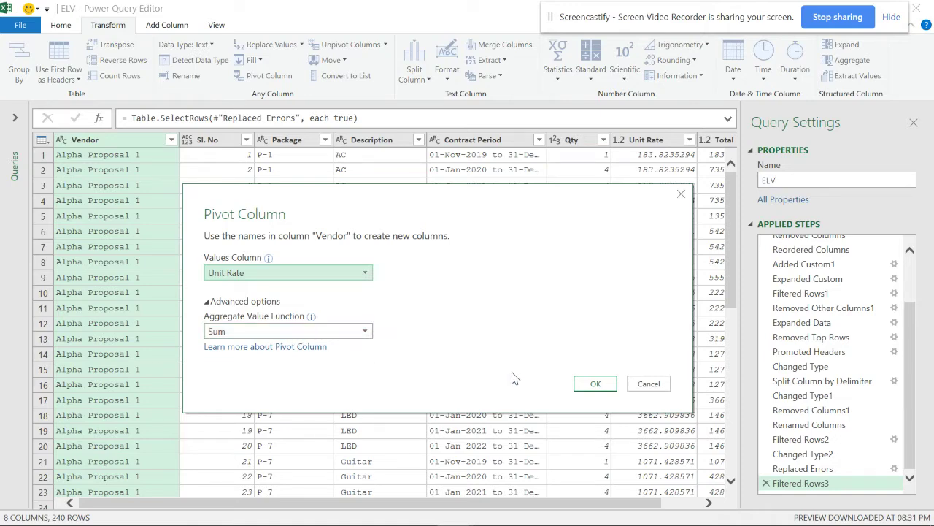
pyautogui.click(595, 384)
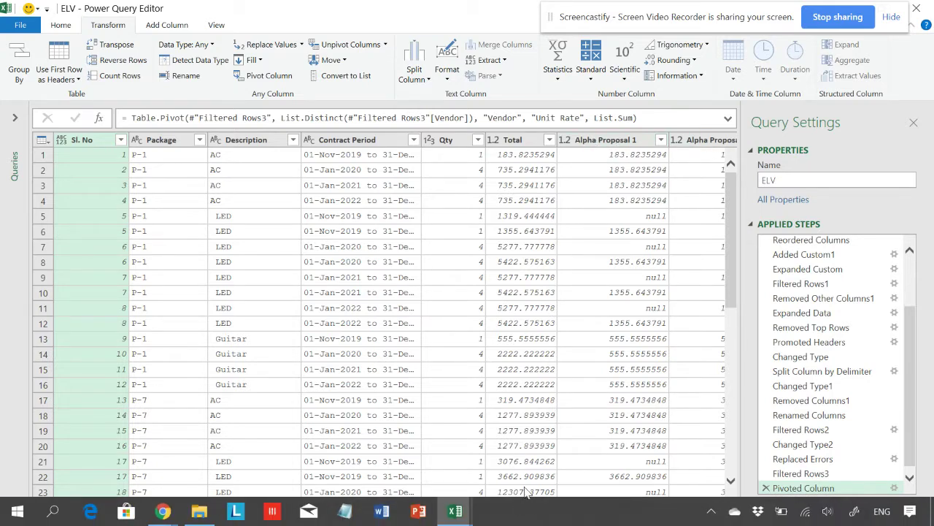
# Add a custom column named Difference-Unit rate that subtracts Alpha Proposal 2 from Alpha Proposal 1
pyautogui.moveTo(542, 503); pyautogui.dragTo(616, 506)
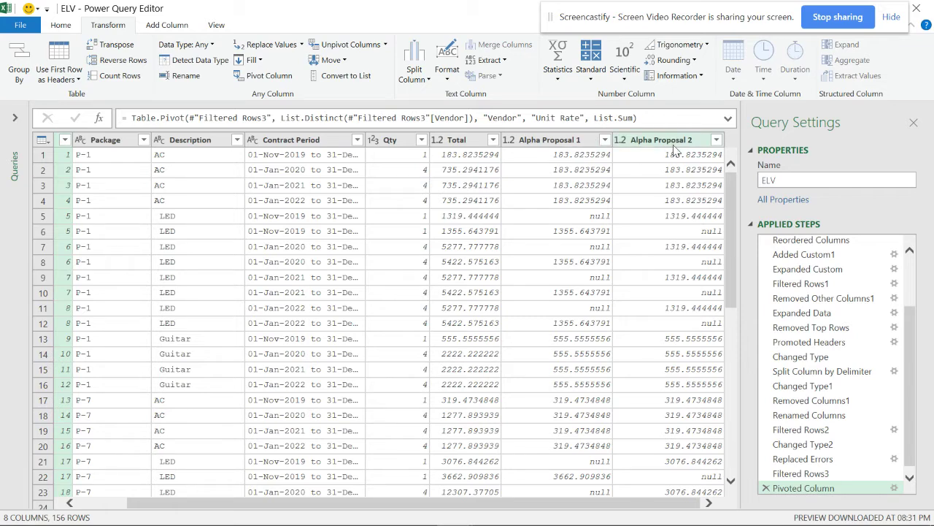
pyautogui.click(165, 27)
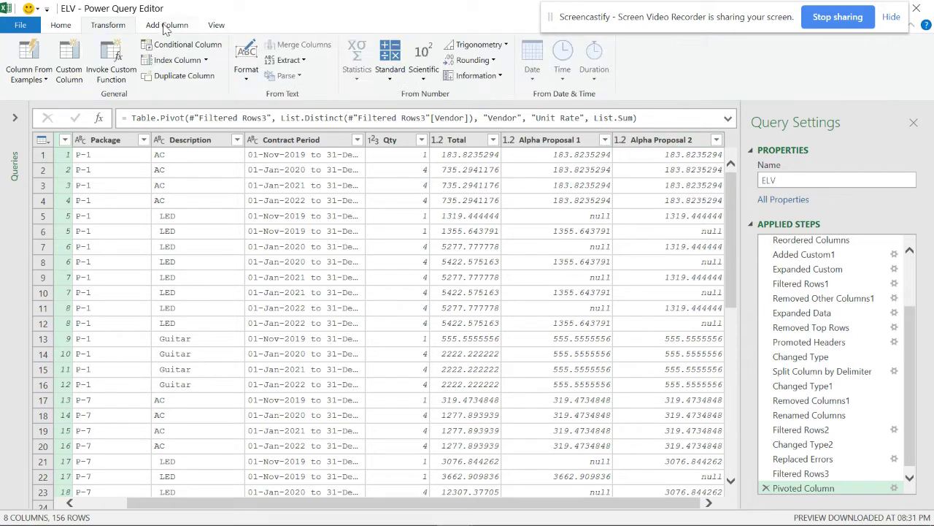
pyautogui.click(70, 78)
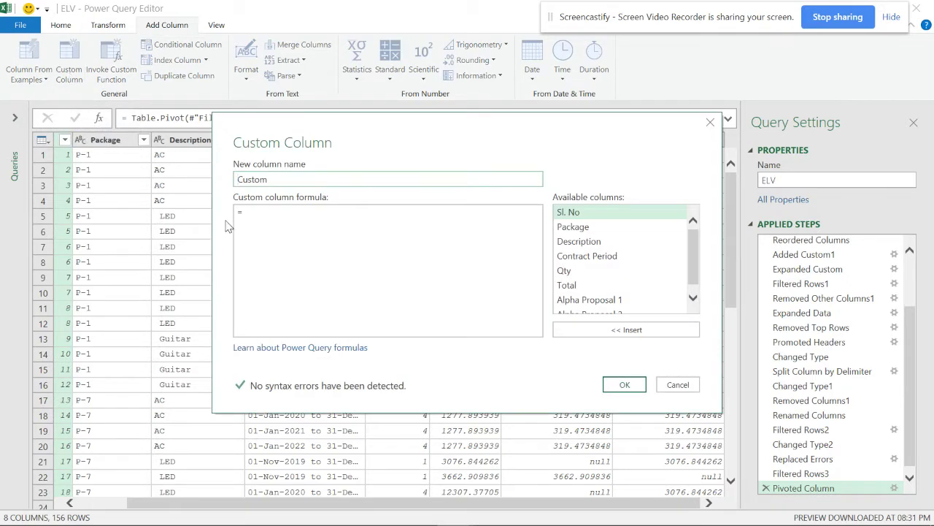
pyautogui.moveTo(629, 139); pyautogui.dragTo(634, 178)
pyautogui.doubleClick(265, 217)
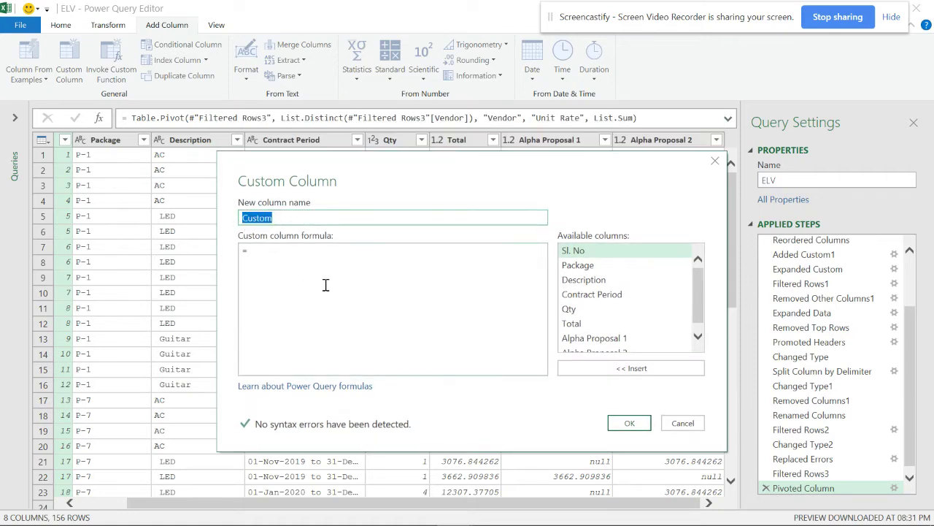
pyautogui.write('Difference-Unit rate')
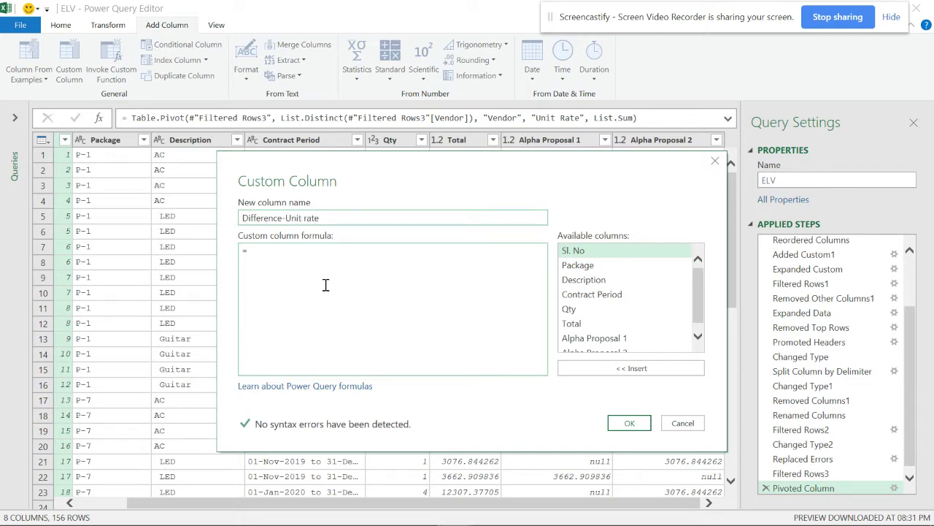
pyautogui.scroll(-1, 577, 295)
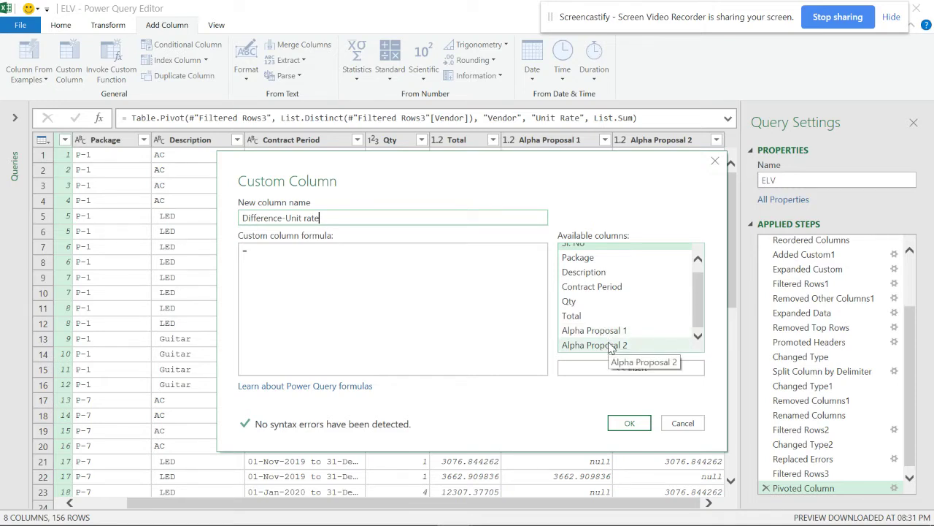
pyautogui.doubleClick(608, 334)
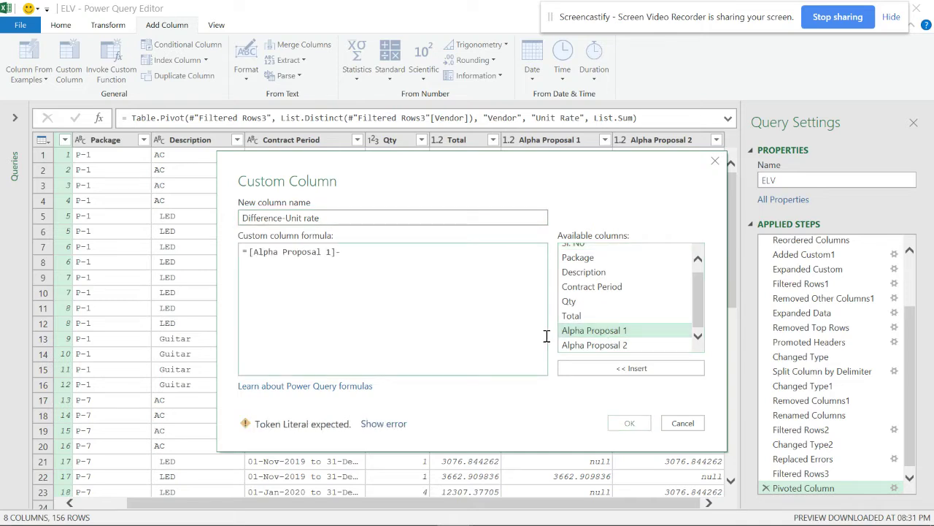
pyautogui.doubleClick(600, 346)
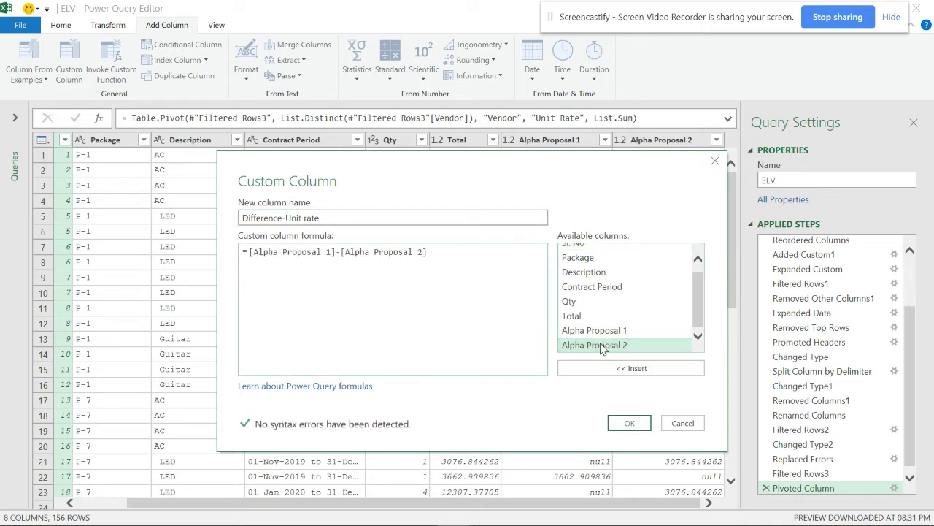
pyautogui.click(627, 424)
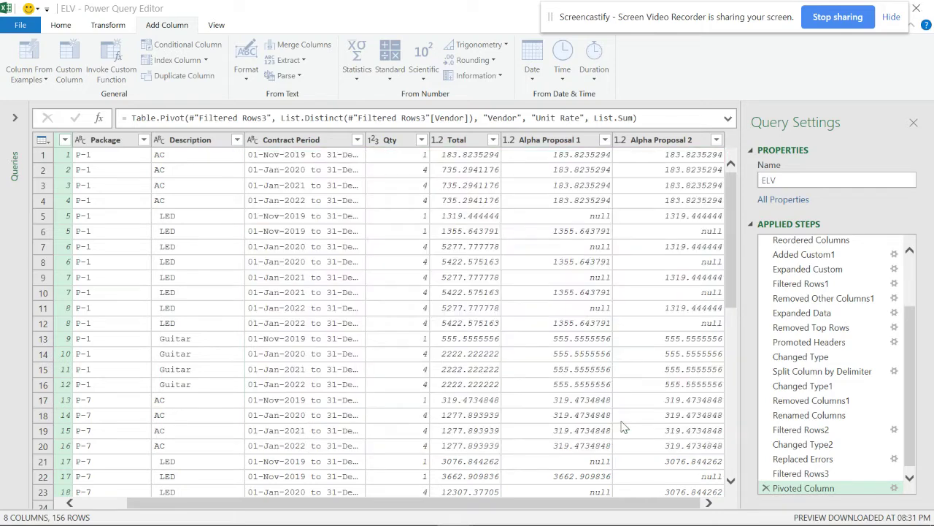
# Check the filter values of the Difference-Unit rate column and apply the filter with all values selected
pyautogui.scroll(-7, 656, 218)
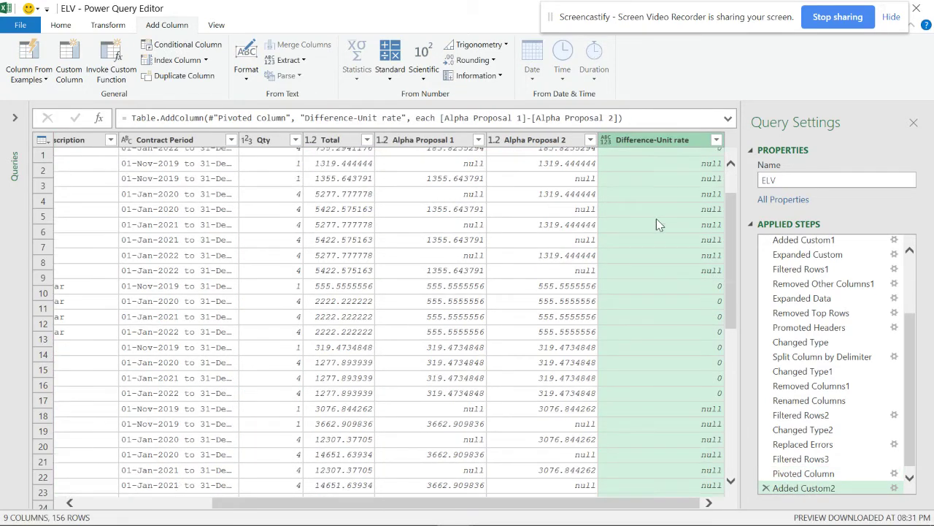
pyautogui.click(717, 140)
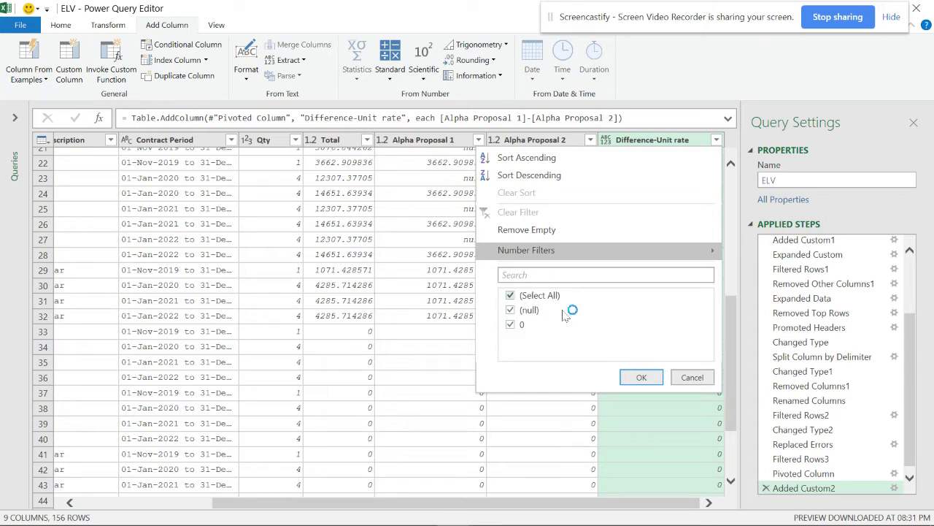
pyautogui.click(639, 378)
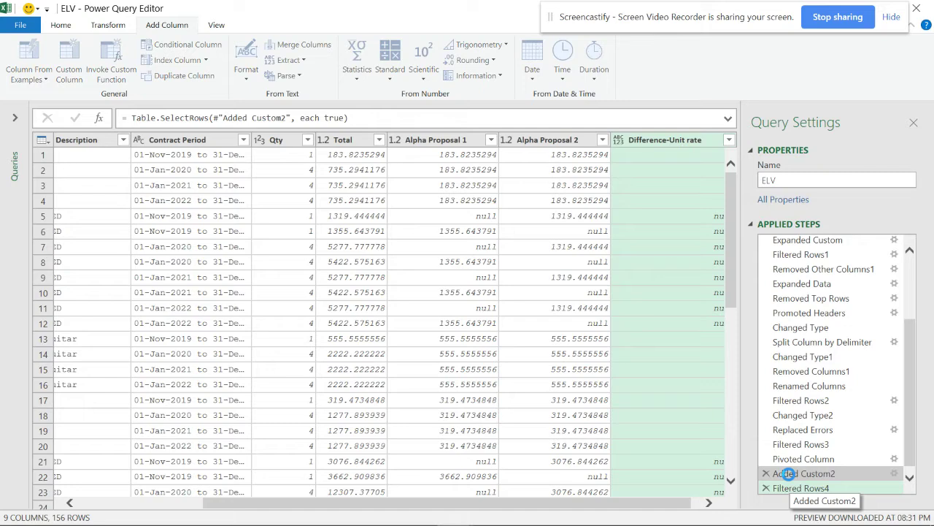
# Review the table at the Changed Type, Source and Added Custom2 steps, ending on the Difference-Unit rate column
pyautogui.click(791, 474)
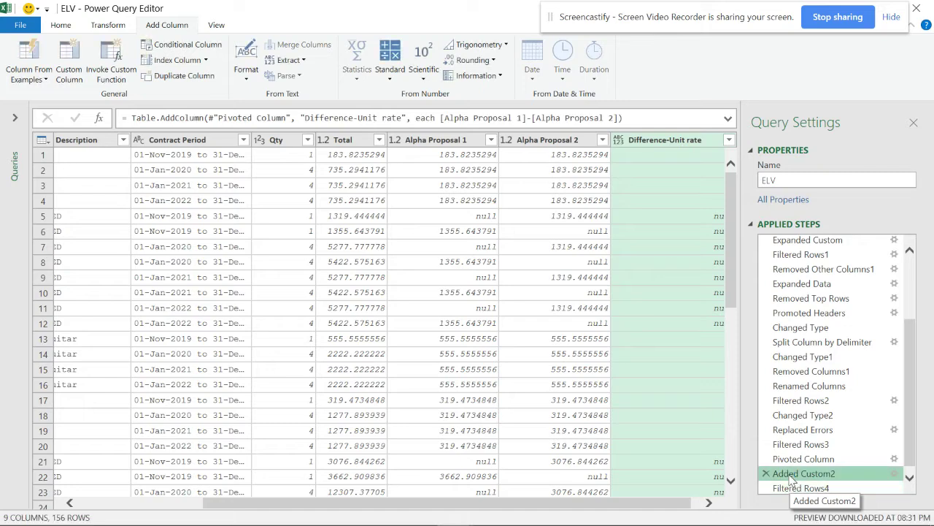
pyautogui.click(814, 327)
pyautogui.scroll(3, 817, 314)
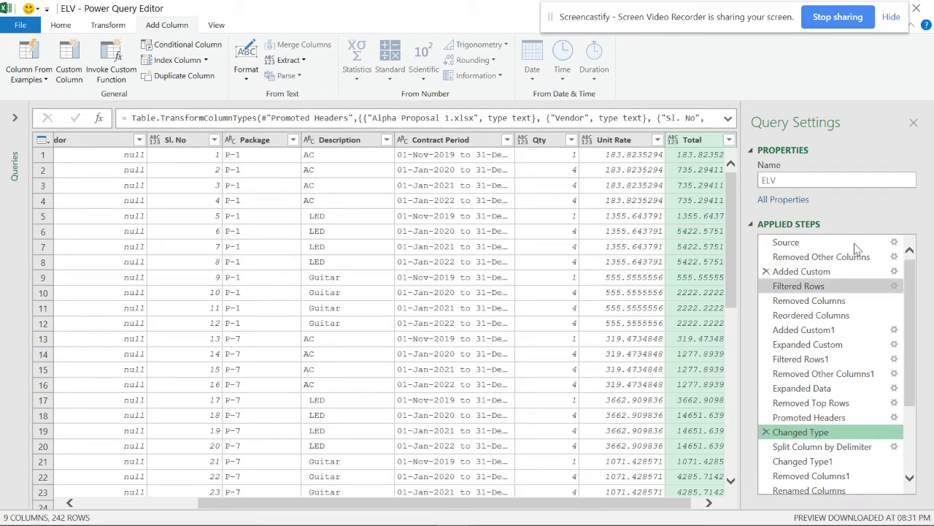
pyautogui.click(803, 242)
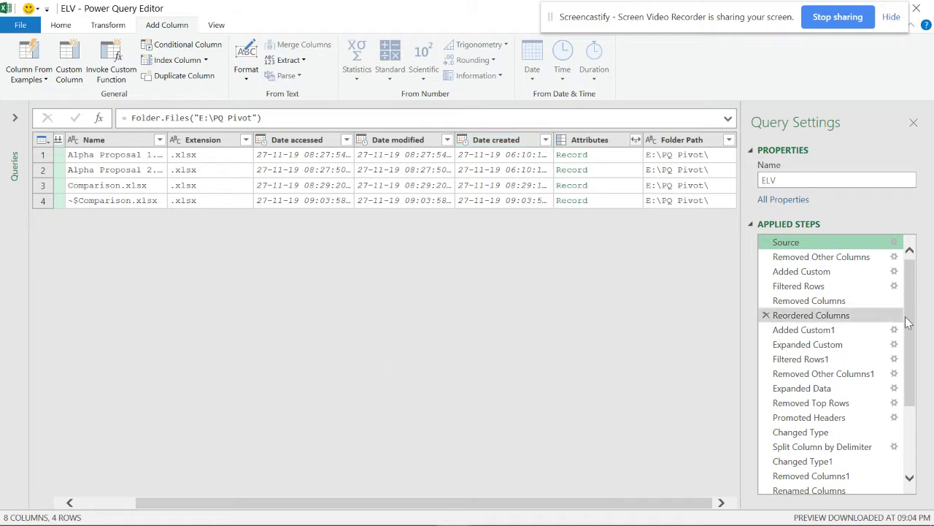
pyautogui.scroll(-3, 869, 343)
pyautogui.click(802, 484)
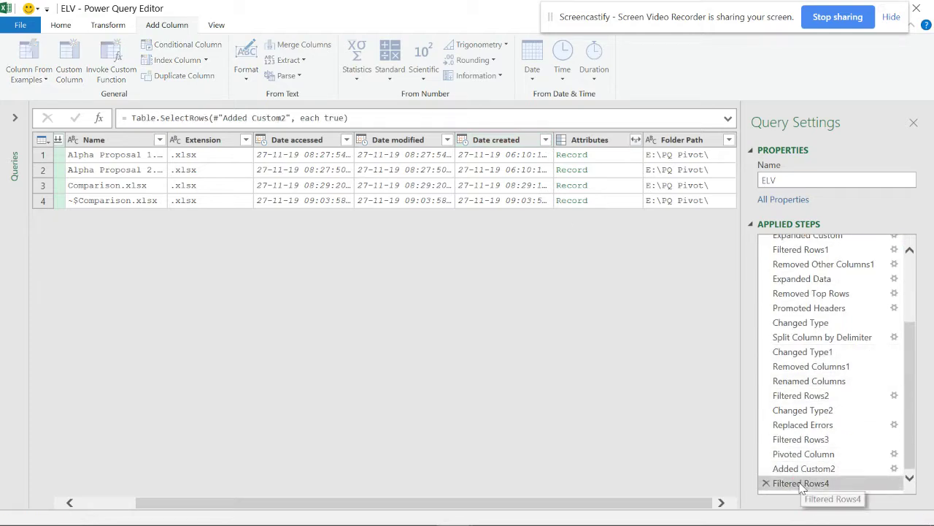
pyautogui.click(803, 469)
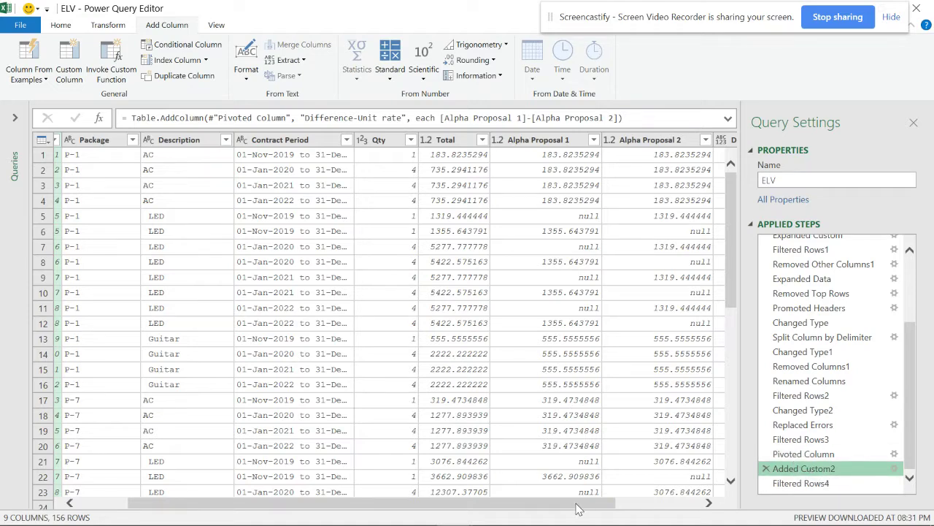
pyautogui.moveTo(577, 509); pyautogui.dragTo(663, 509)
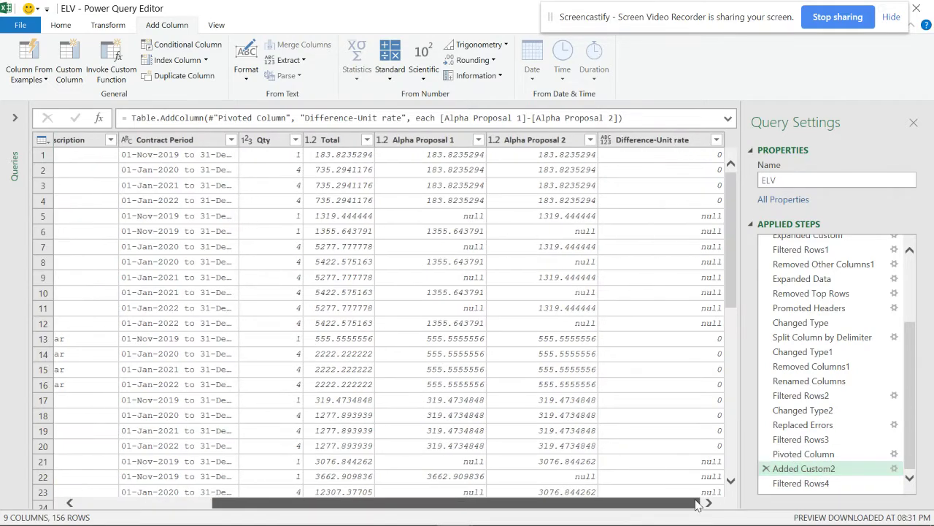
# Insert a step after Pivoted Column that replaces null with 0 in the Alpha Proposal 1 and Alpha Proposal 2 columns
pyautogui.click(807, 456)
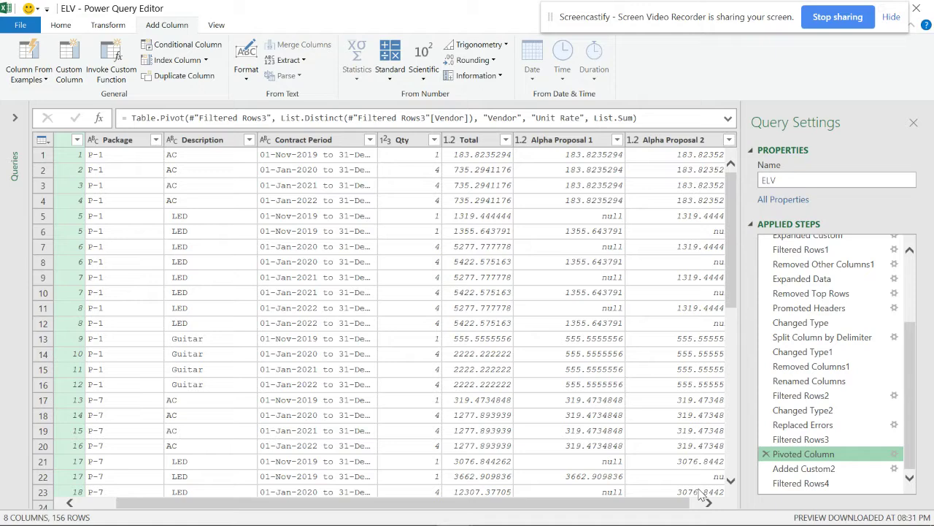
pyautogui.moveTo(675, 509); pyautogui.dragTo(738, 509)
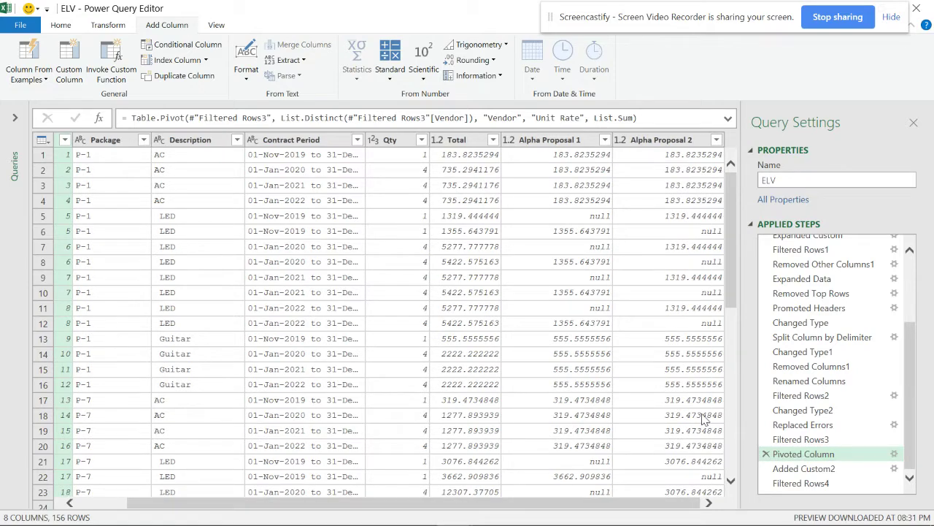
pyautogui.click(566, 146)
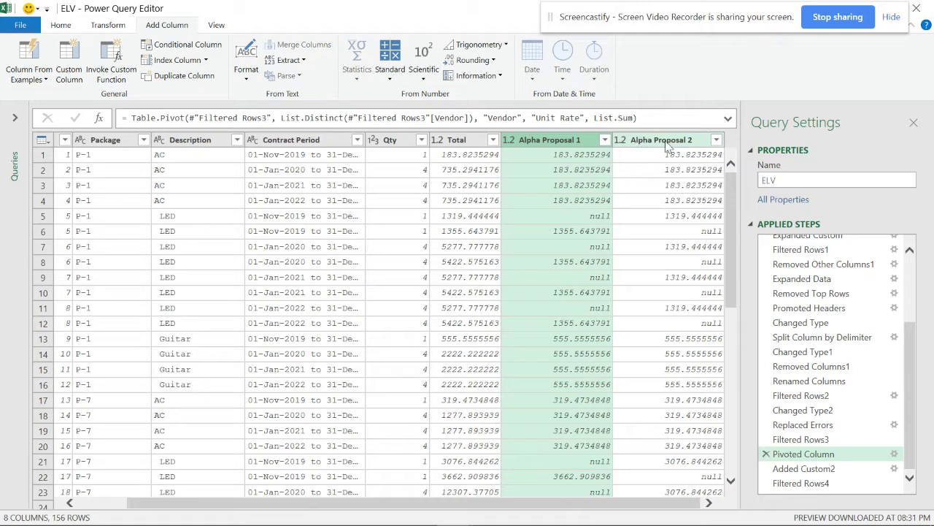
pyautogui.keyDown('ctrl'); pyautogui.click(666, 142); pyautogui.keyUp('ctrl')
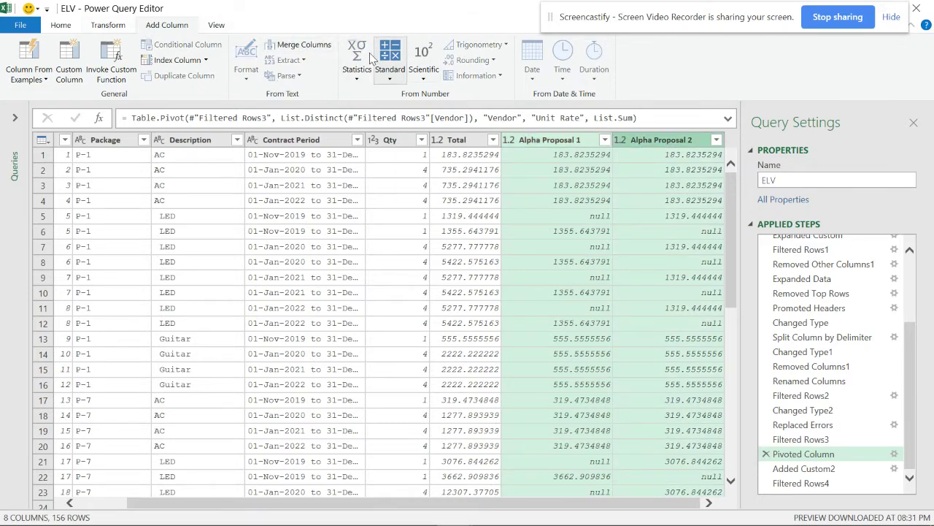
pyautogui.click(109, 28)
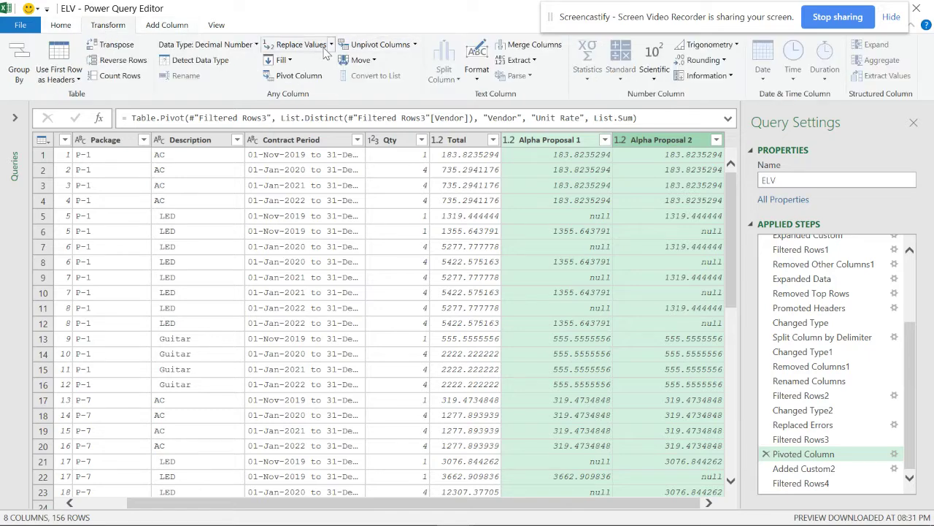
pyautogui.click(331, 46)
pyautogui.click(314, 63)
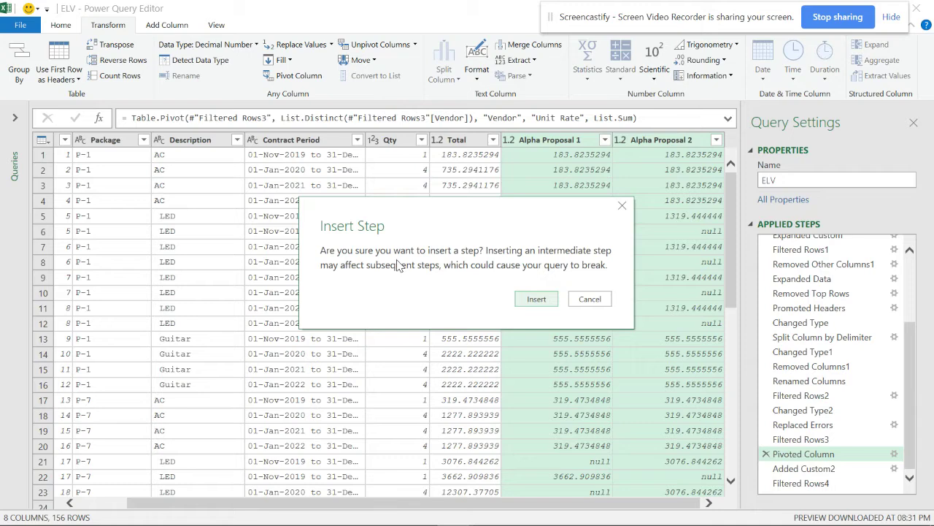
pyautogui.click(529, 301)
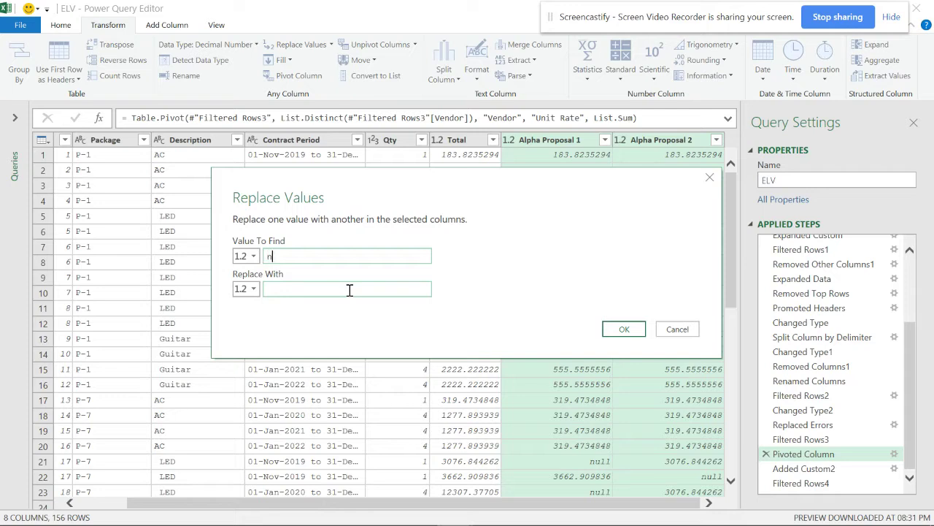
pyautogui.press('Tab')
pyautogui.click(350, 290)
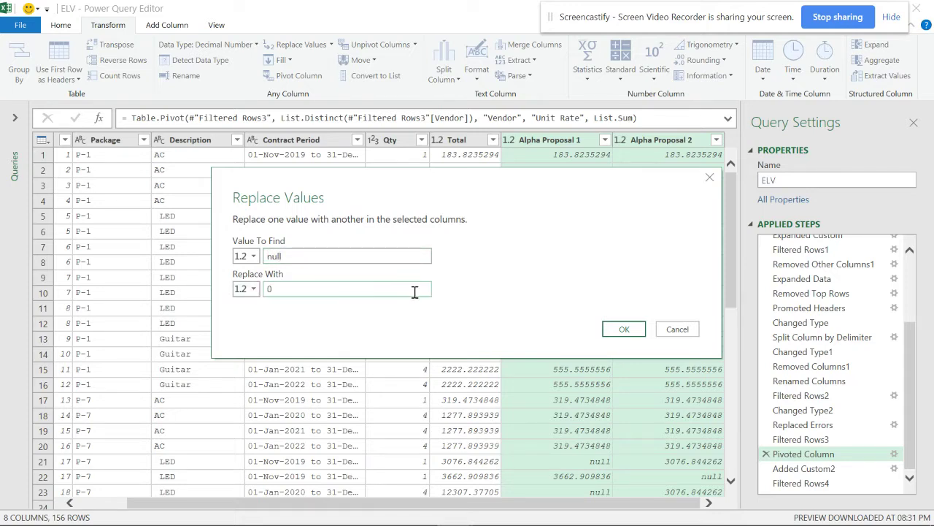
pyautogui.click(627, 333)
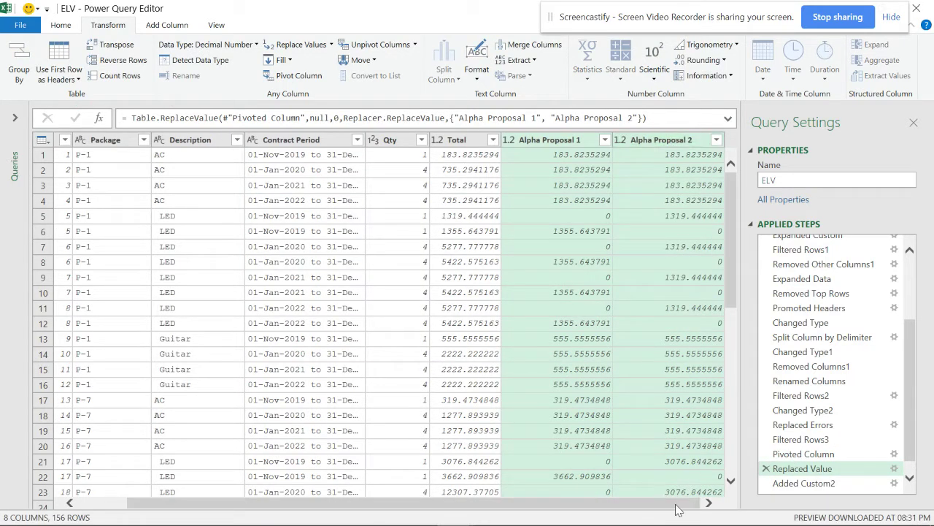
# Delete the Filtered Rows4 step and check the recalculated Difference-Unit rate values
pyautogui.click(802, 483)
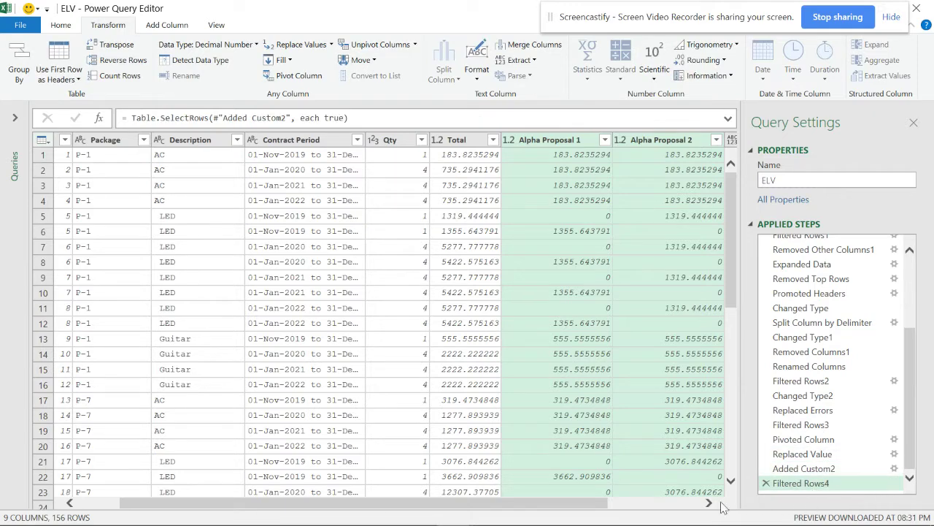
pyautogui.moveTo(597, 504); pyautogui.dragTo(718, 516)
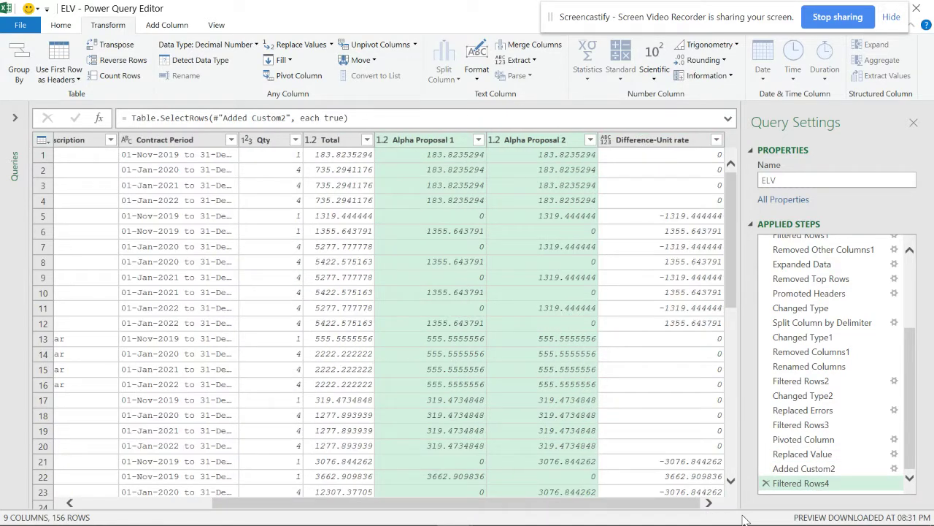
pyautogui.click(765, 483)
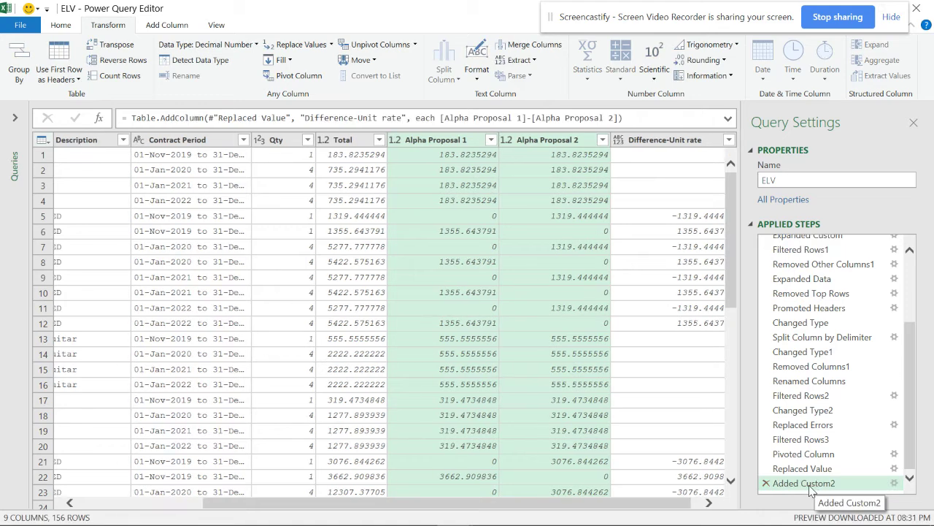
pyautogui.moveTo(665, 505); pyautogui.dragTo(726, 490)
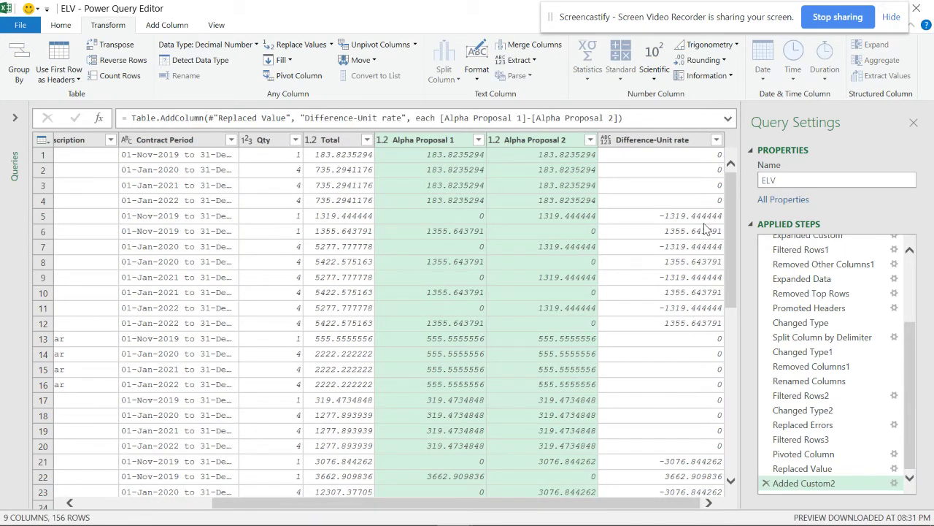
pyautogui.scroll(-3, 670, 202)
pyautogui.scroll(3, 672, 146)
# Detect the data type of the Difference-Unit rate column and look through its values down the table
pyautogui.click(622, 141)
pyautogui.click(196, 60)
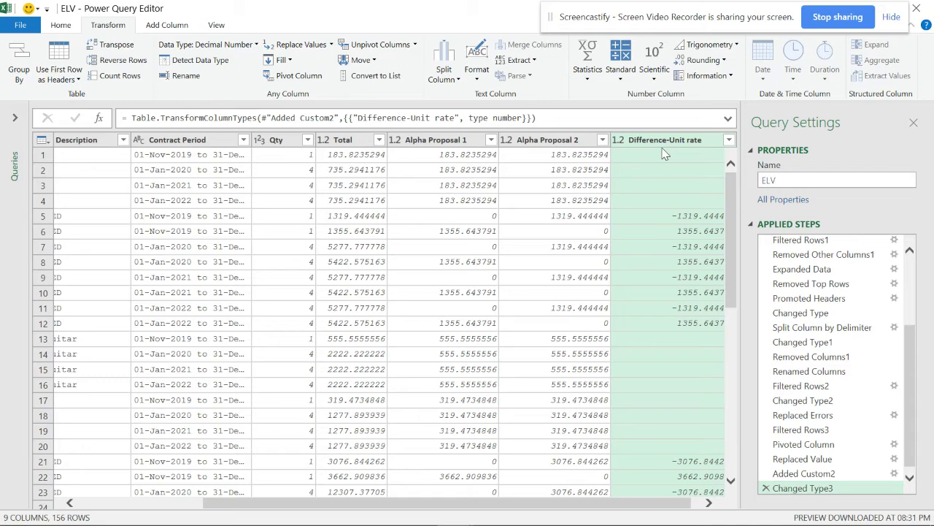
pyautogui.scroll(-14, 652, 260)
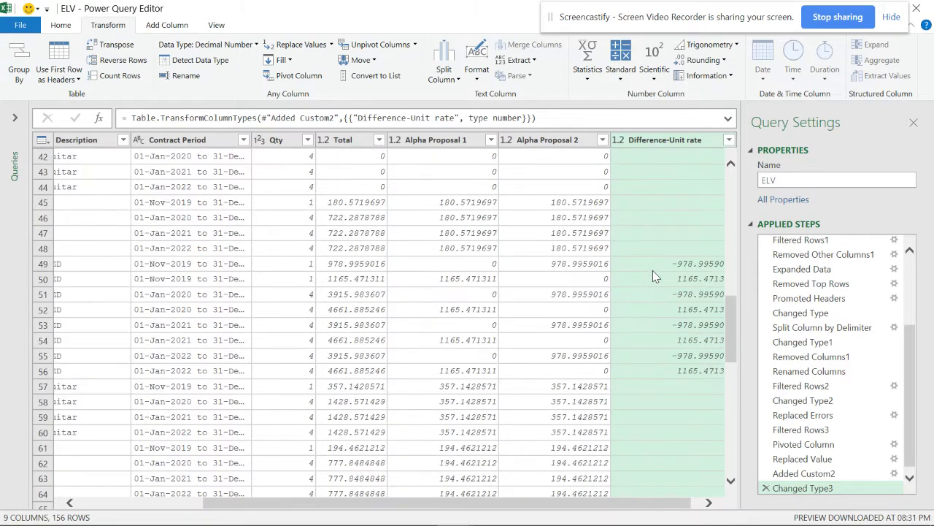
pyautogui.scroll(-11, 654, 283)
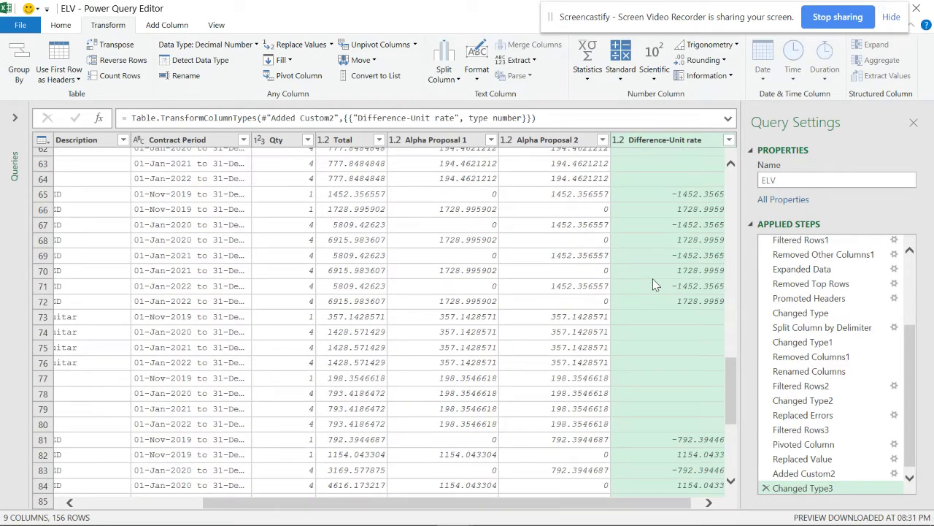
pyautogui.scroll(-1, 654, 283)
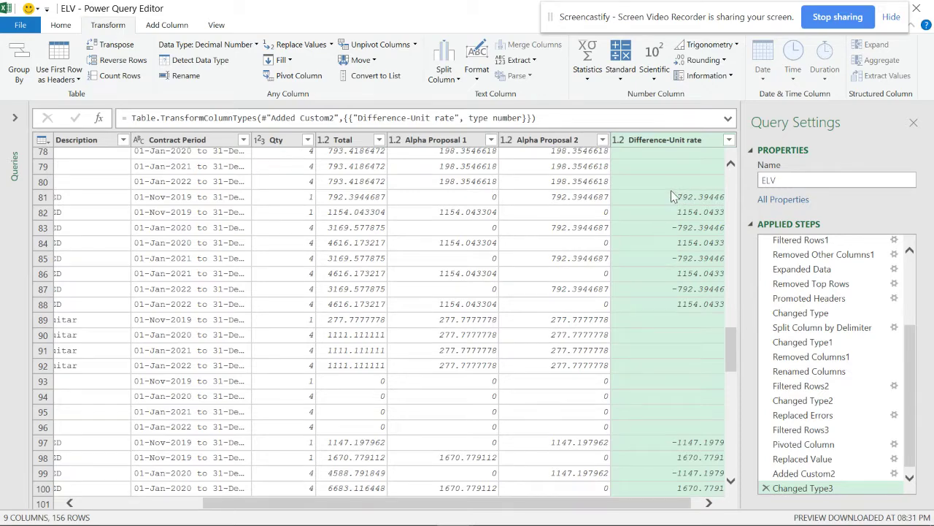
# Check the Difference-Unit rate values against the Alpha Proposal 1 and Alpha Proposal 2 columns throughout the table
pyautogui.scroll(-17, 670, 191)
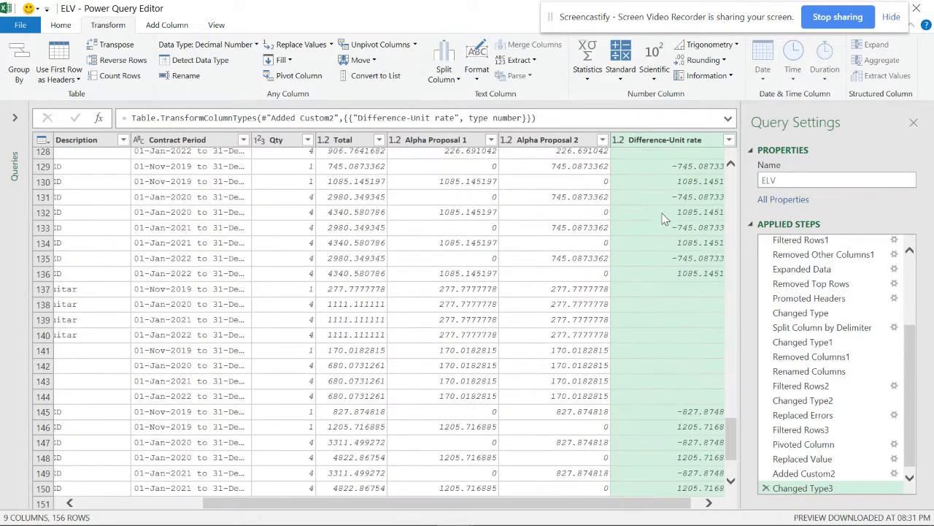
pyautogui.scroll(8, 665, 230)
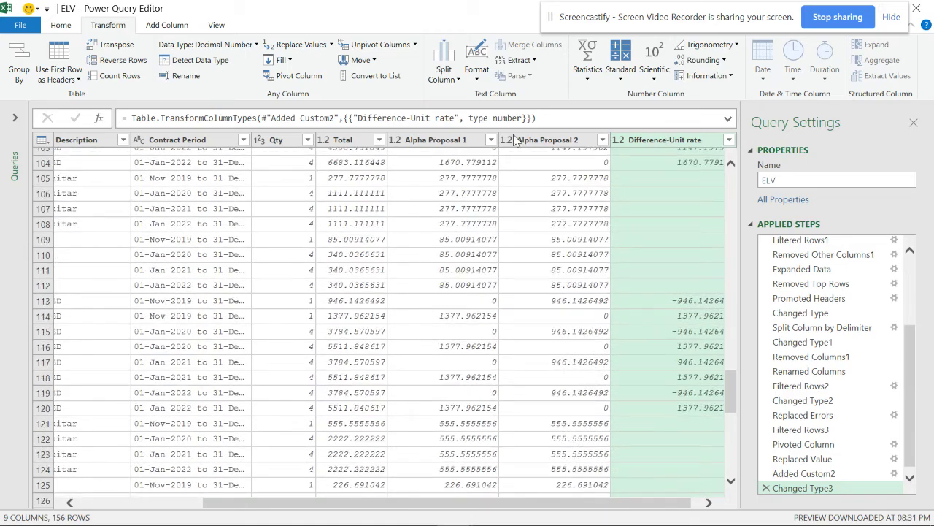
pyautogui.scroll(16, 670, 158)
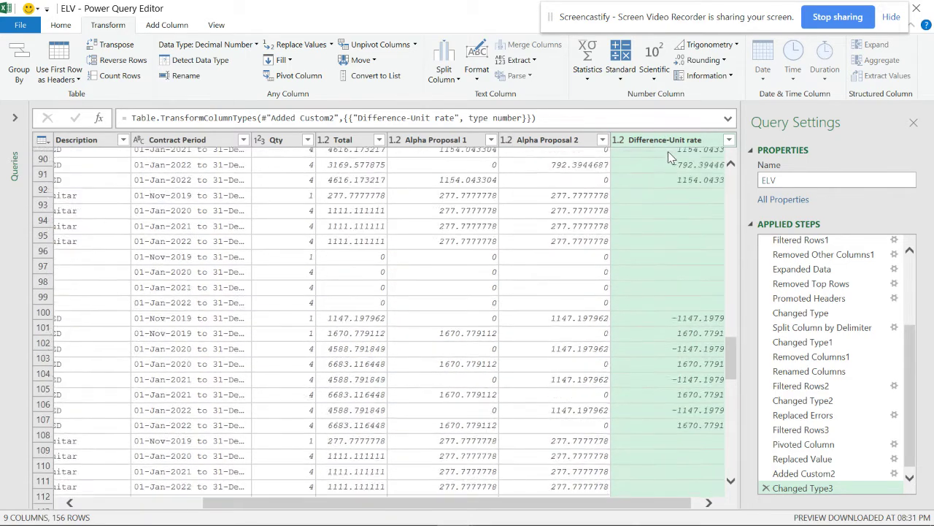
pyautogui.scroll(18, 668, 151)
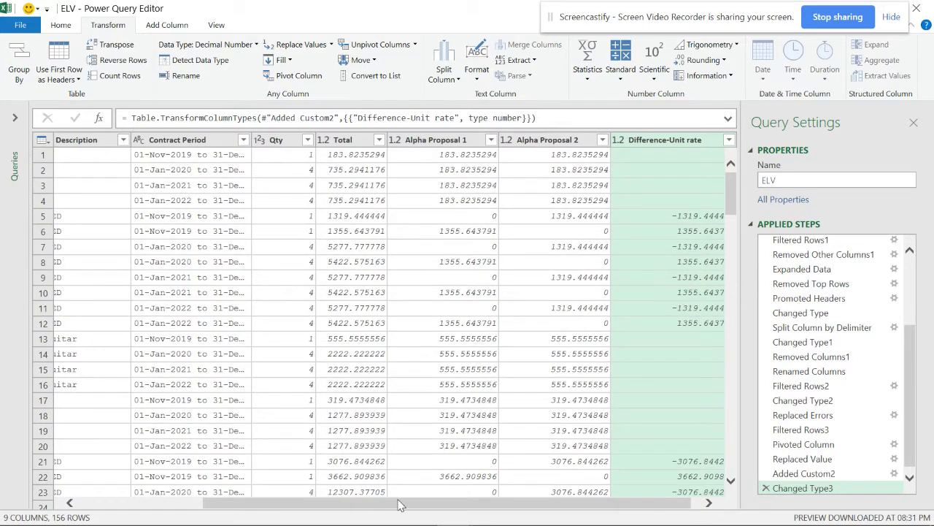
pyautogui.moveTo(400, 509); pyautogui.dragTo(184, 521)
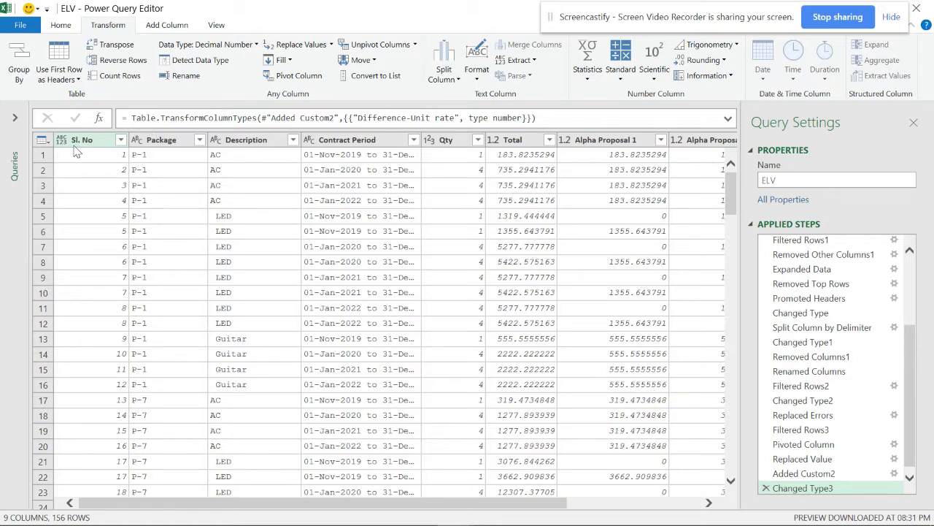
# Try pivoting the Package column with Total as the values column and Sum as the aggregate function
pyautogui.click(165, 141)
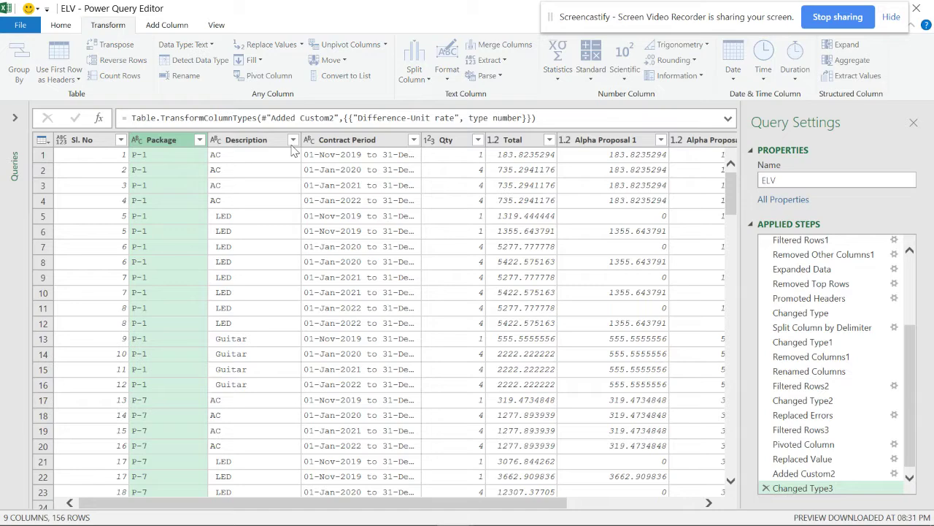
pyautogui.click(302, 282)
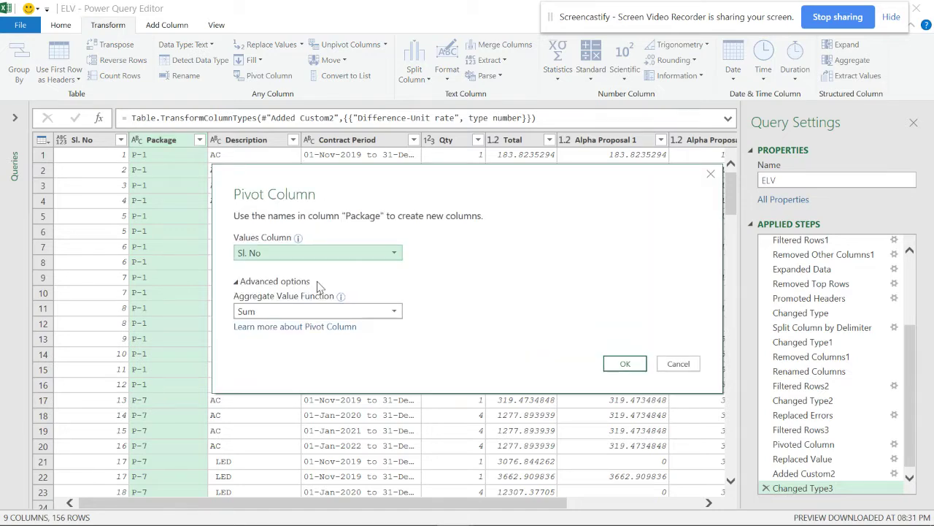
pyautogui.click(321, 311)
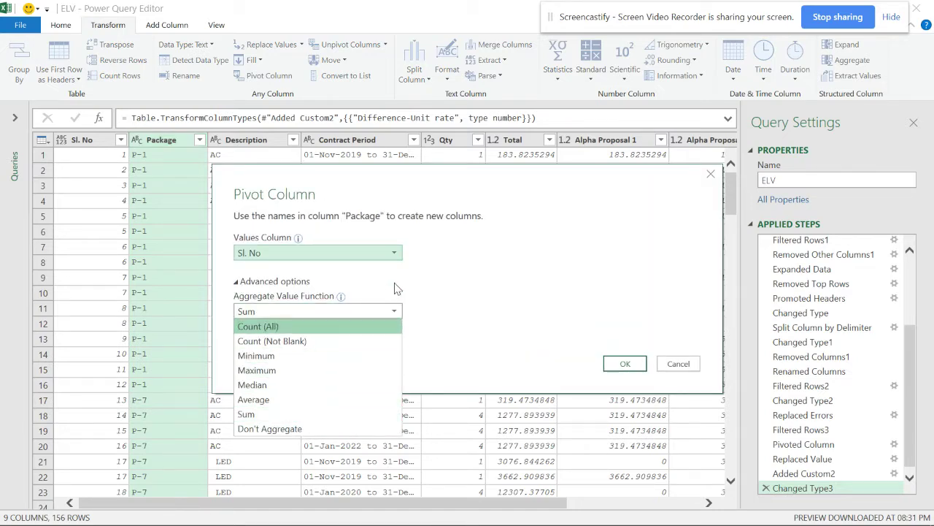
pyautogui.click(391, 247)
pyautogui.click(390, 253)
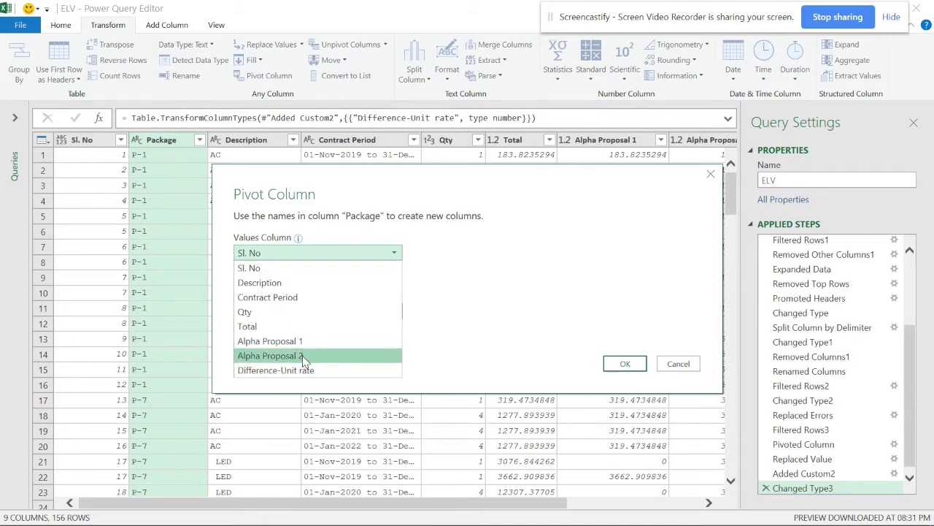
pyautogui.click(272, 328)
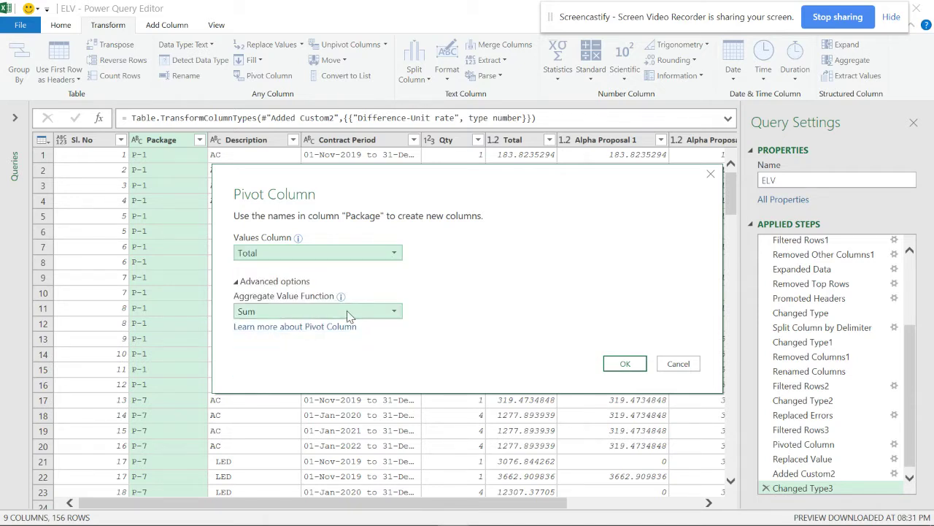
pyautogui.click(622, 363)
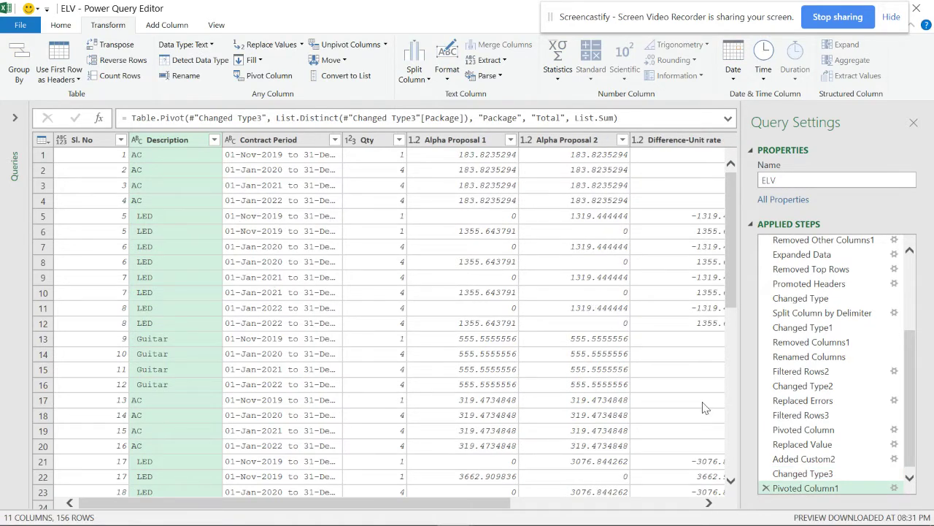
# Inspect the pivoted package columns and delete the Pivoted Column1 step
pyautogui.moveTo(487, 504); pyautogui.dragTo(677, 504)
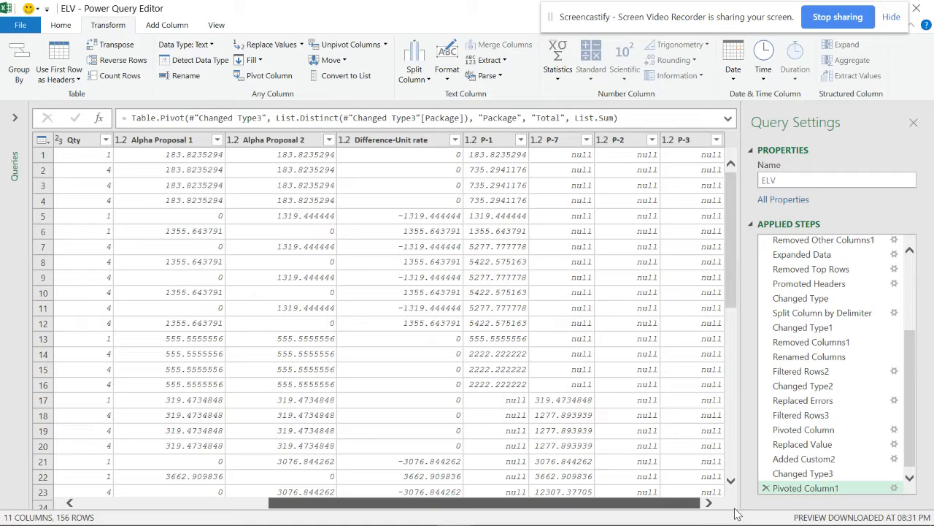
pyautogui.scroll(-5, 619, 212)
pyautogui.scroll(-7, 619, 212)
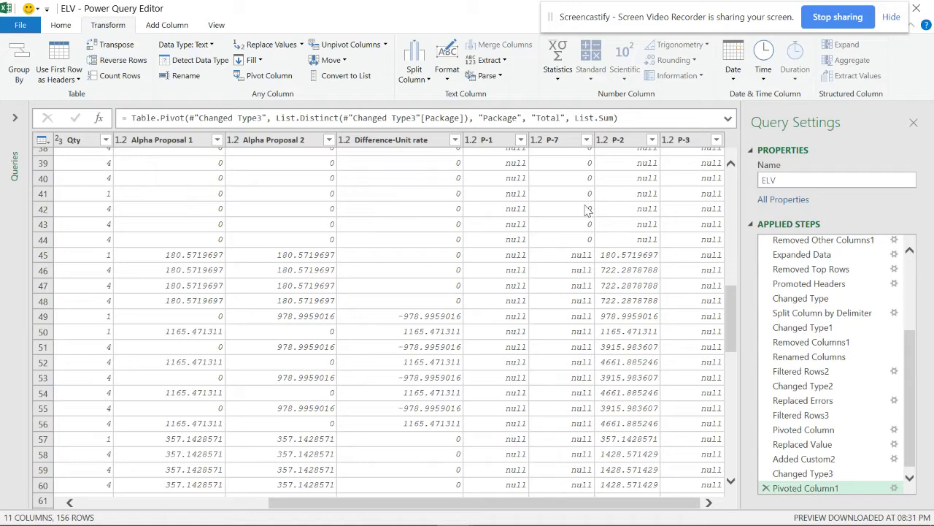
pyautogui.click(765, 488)
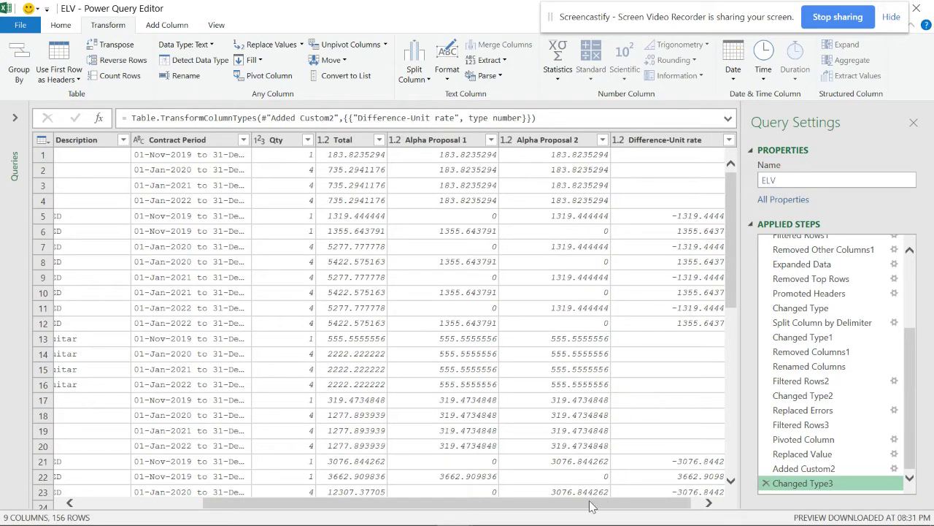
pyautogui.moveTo(531, 504); pyautogui.dragTo(331, 502)
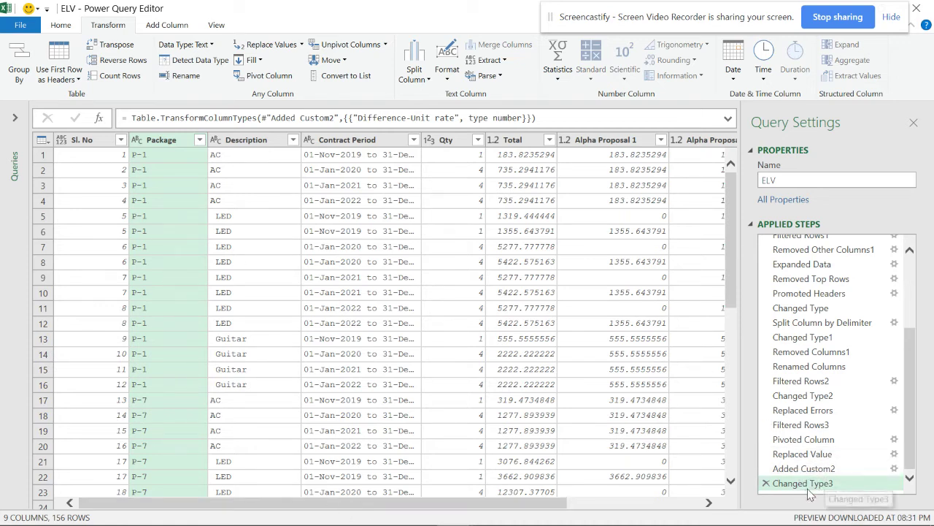
# Review the table at the Added Custom2, Replaced Value, Pivoted Column and Filtered Rows3 steps
pyautogui.click(807, 469)
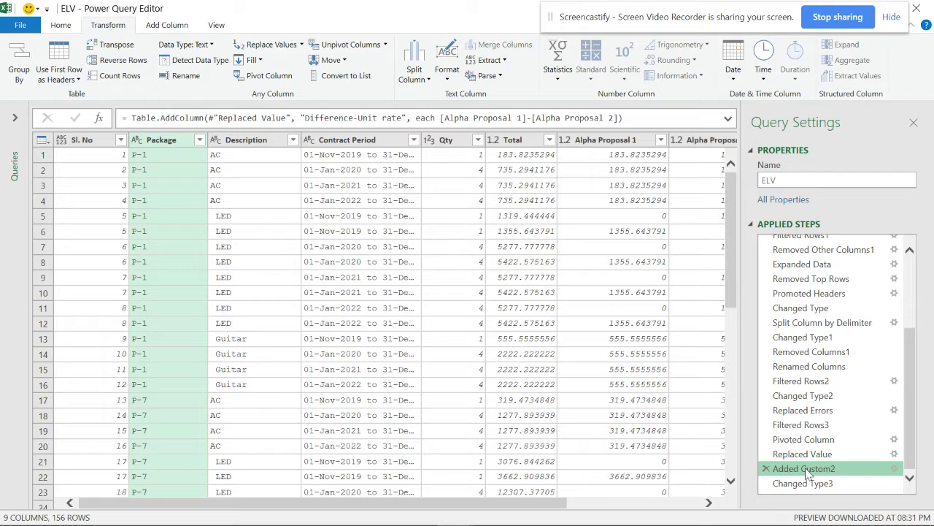
pyautogui.click(802, 454)
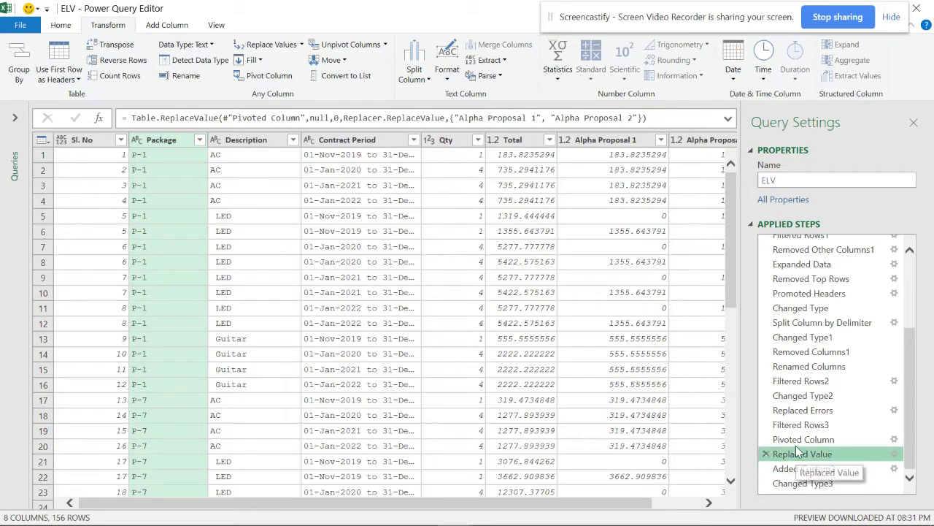
pyautogui.click(796, 440)
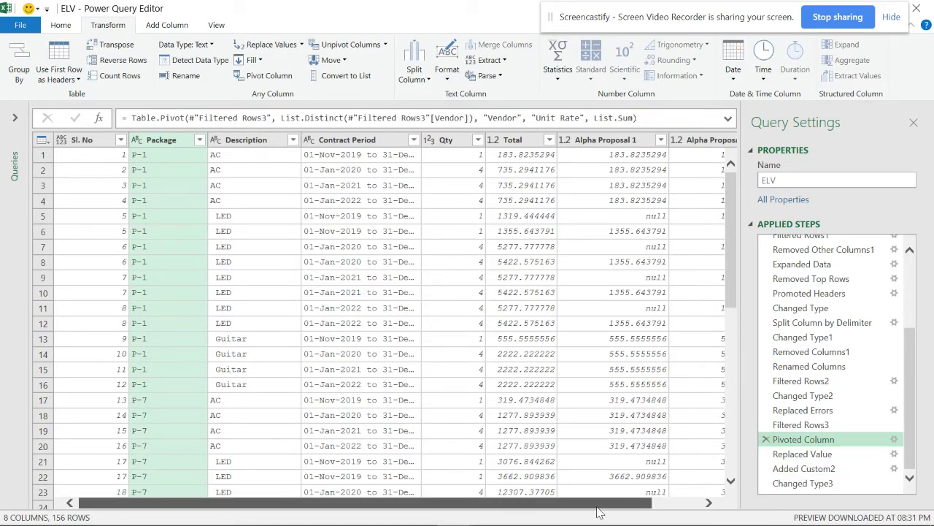
pyautogui.click(802, 424)
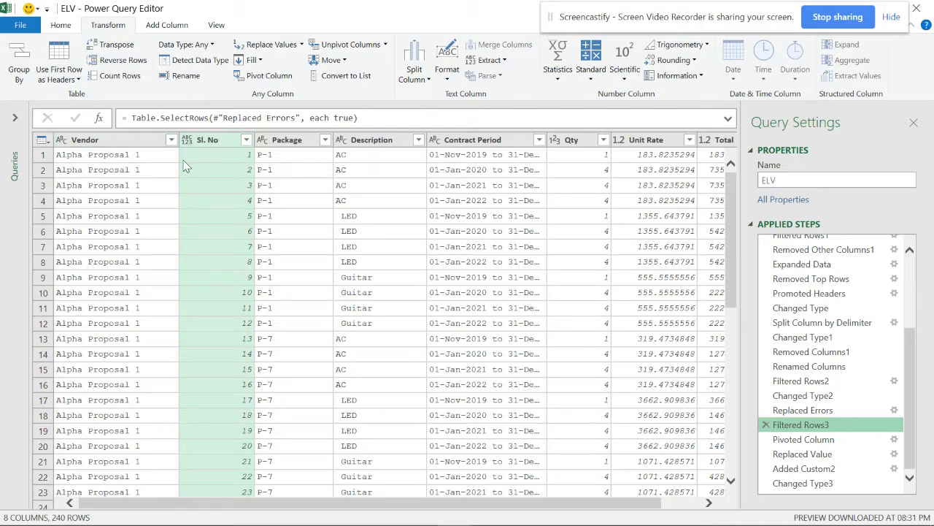
# Delete the Changed Type3, Added Custom2, Replaced Value and Pivoted Column steps, leaving Filtered Rows3 as the last one
pyautogui.click(796, 483)
pyautogui.click(767, 484)
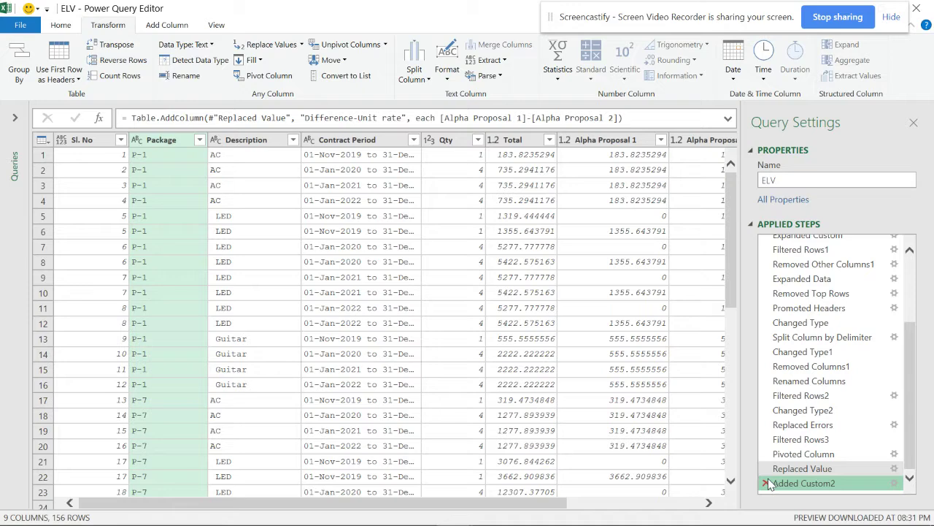
pyautogui.click(766, 483)
pyautogui.click(766, 484)
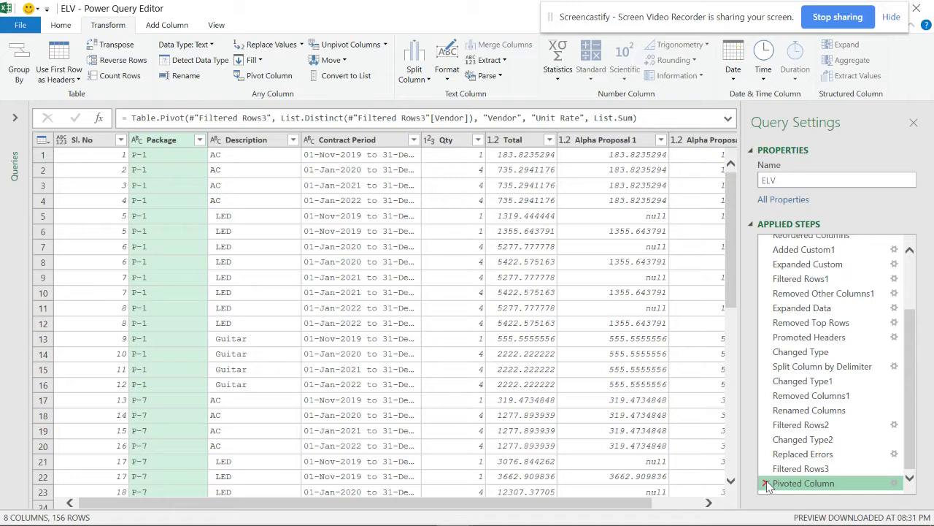
pyautogui.click(765, 484)
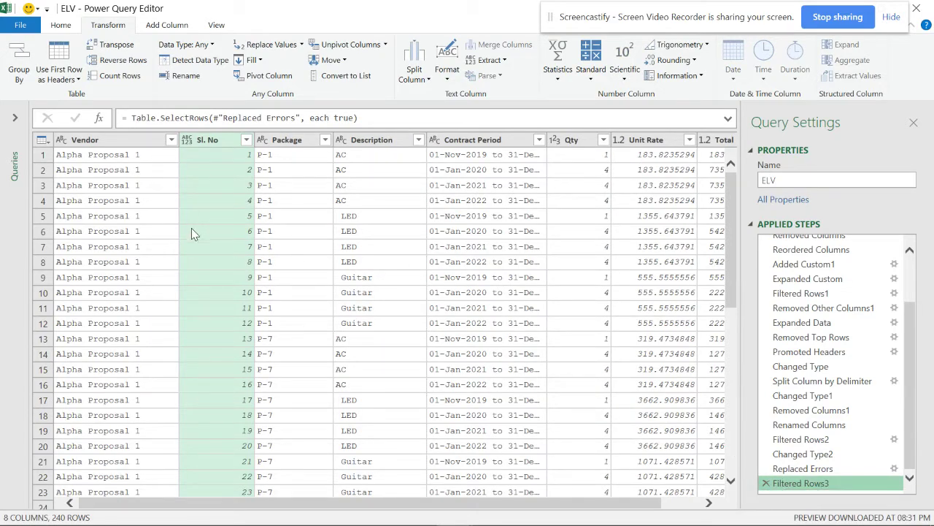
# Duplicate the Vendor column and place the copy directly after Vendor, before Sl. No
pyautogui.hscroll(1, 488, 504)
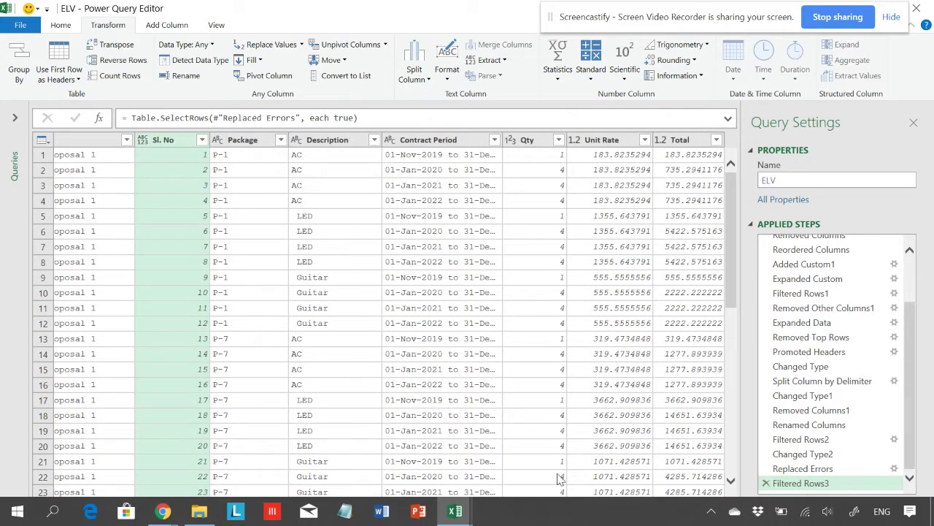
pyautogui.hscroll(-1, 226, 289)
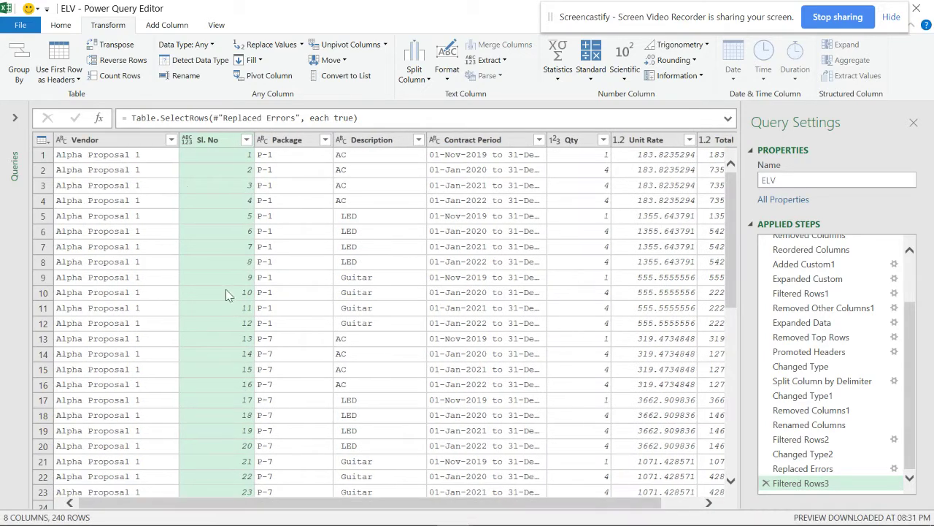
pyautogui.click(135, 138)
pyautogui.rightClick(135, 137)
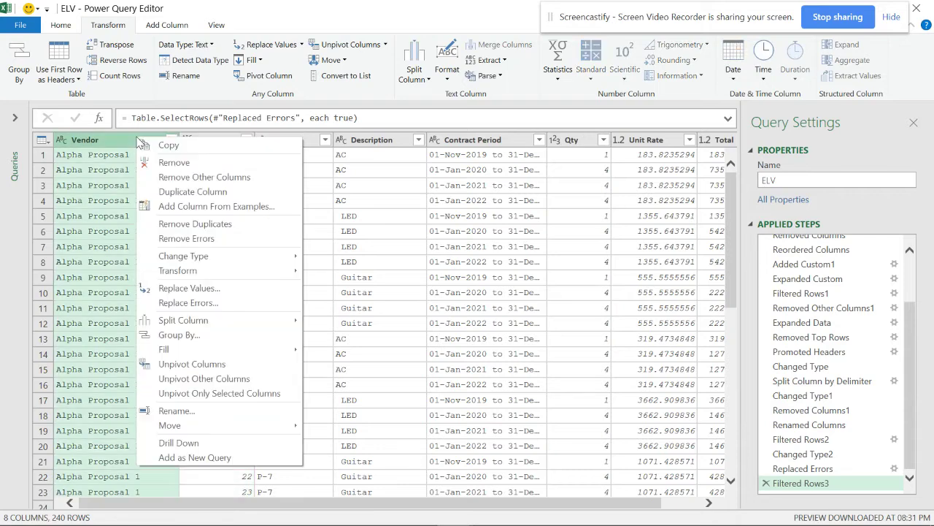
pyautogui.click(202, 192)
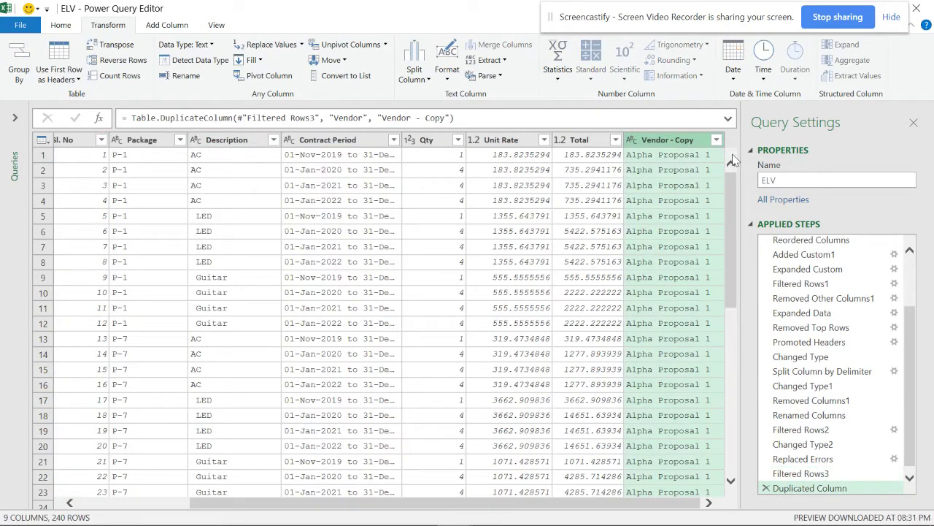
pyautogui.moveTo(695, 137); pyautogui.dragTo(248, 157)
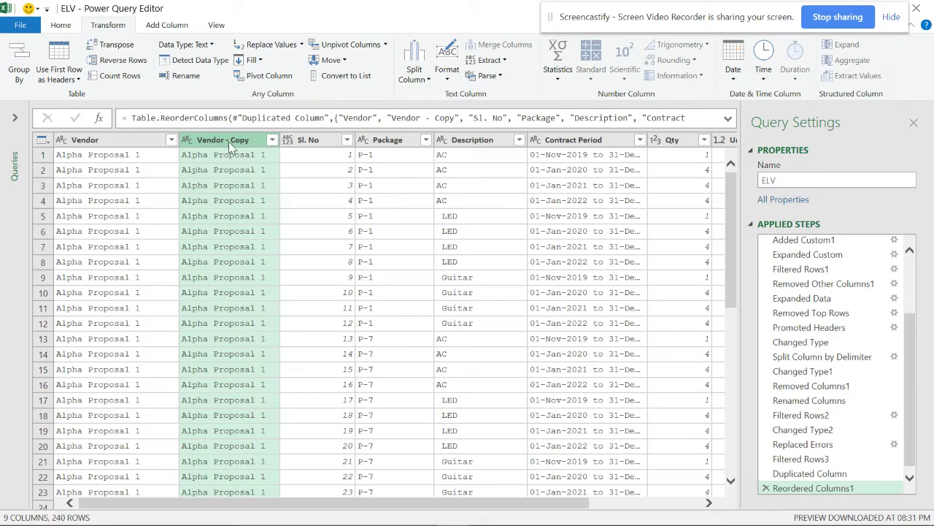
# Rename the Vendor - Copy column as Vendor - 2
pyautogui.doubleClick(234, 140)
pyautogui.moveTo(252, 140); pyautogui.dragTo(231, 138)
pyautogui.write('2')
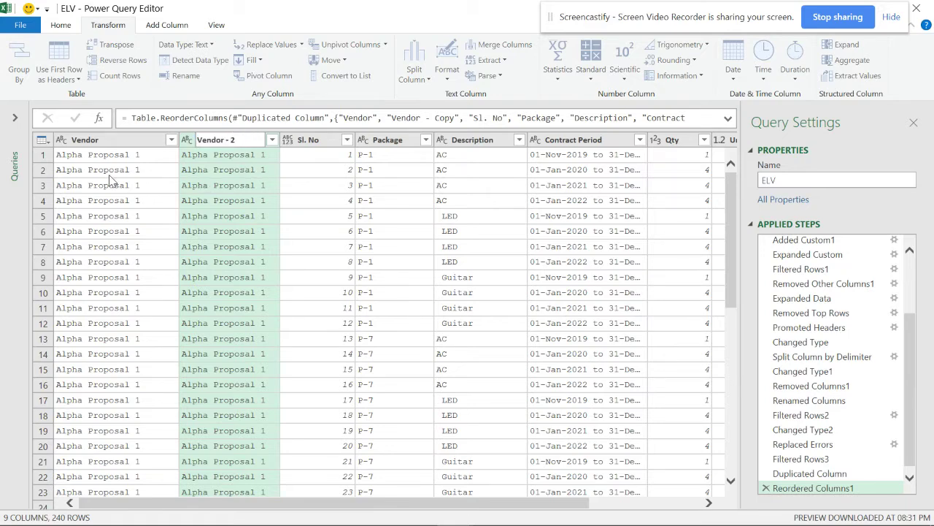
pyautogui.press('Return')
# Pivot the original Vendor column using Unit Rate as the values column
pyautogui.click(120, 141)
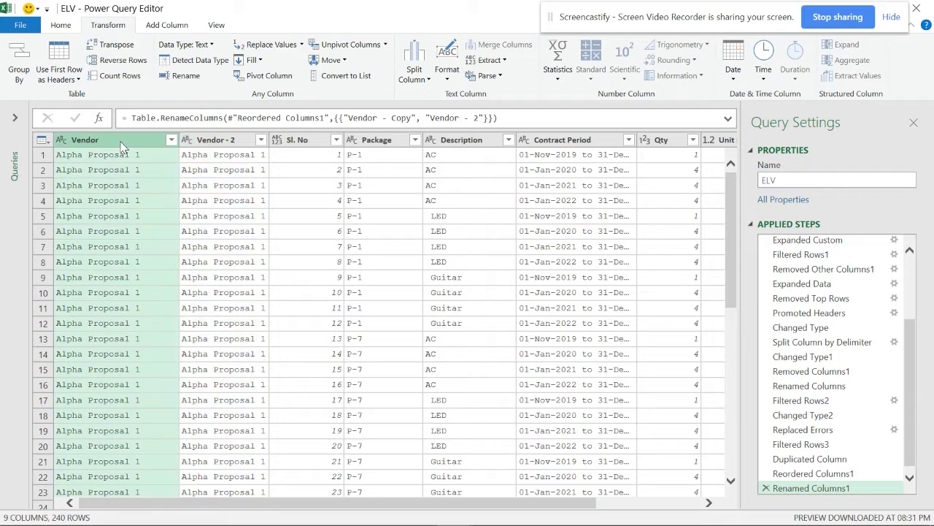
pyautogui.click(276, 82)
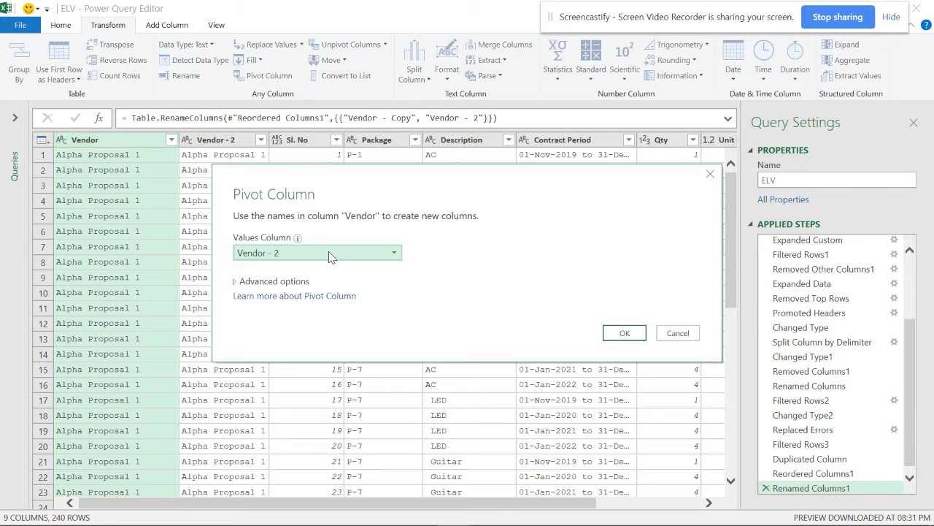
pyautogui.click(330, 254)
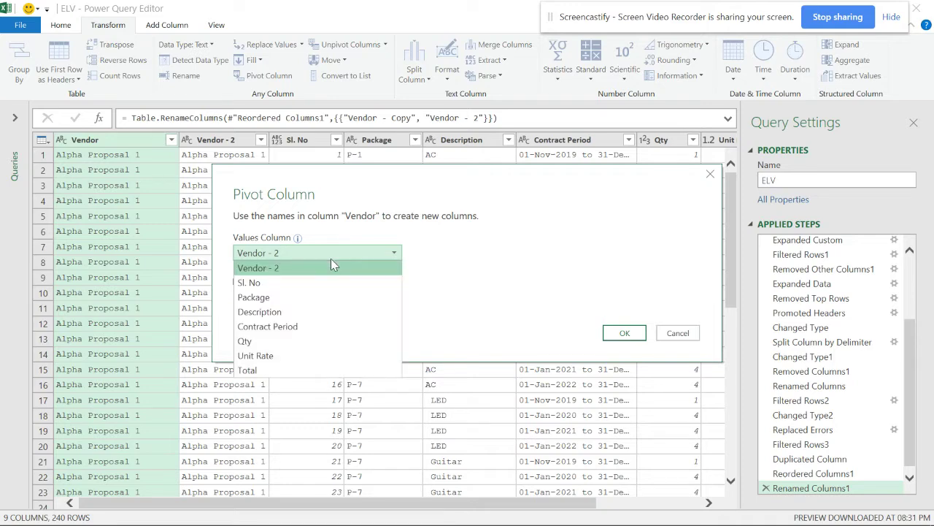
pyautogui.click(275, 354)
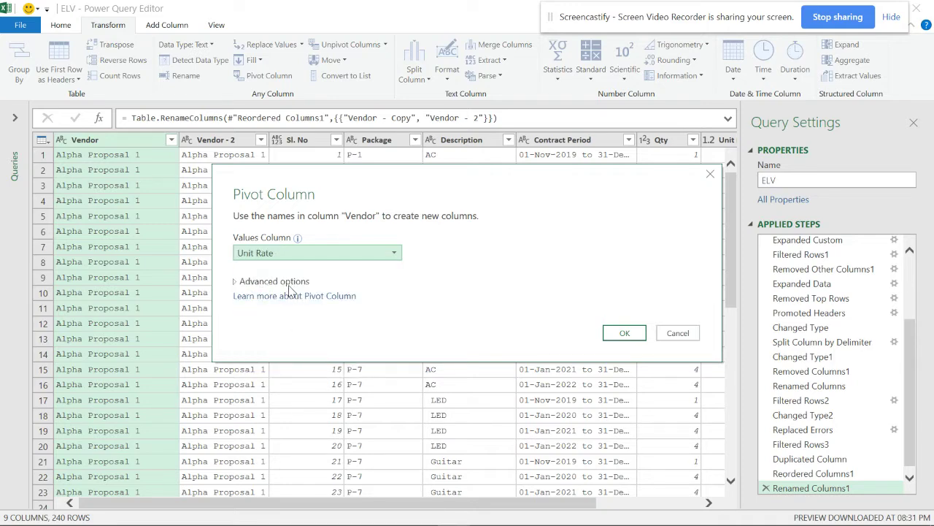
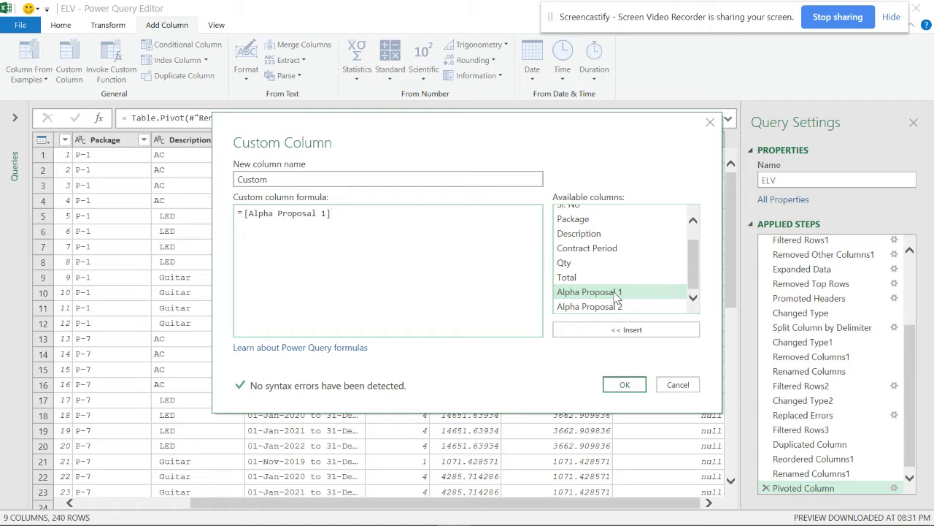
# Add a custom column named Difference that subtracts Alpha Proposal 2 from Alpha Proposal 1
pyautogui.write('-')
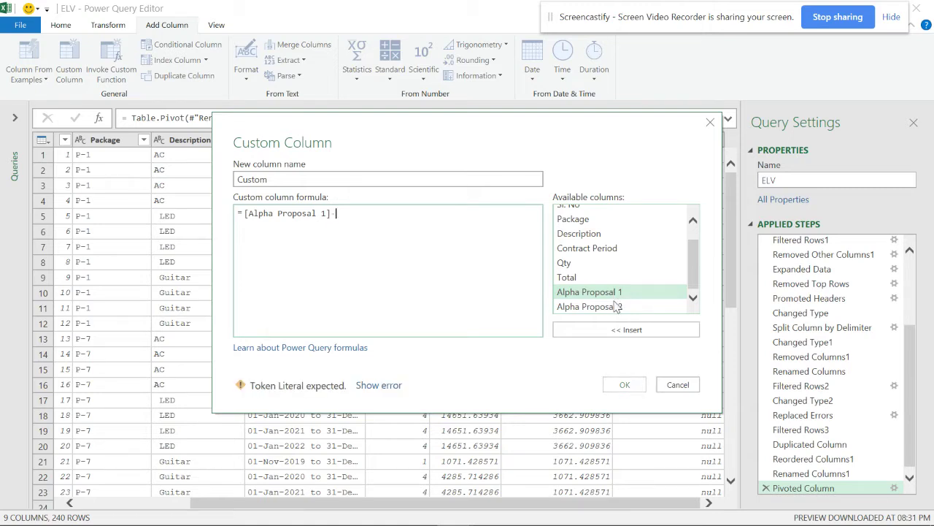
pyautogui.doubleClick(590, 306)
pyautogui.moveTo(268, 180); pyautogui.dragTo(197, 173)
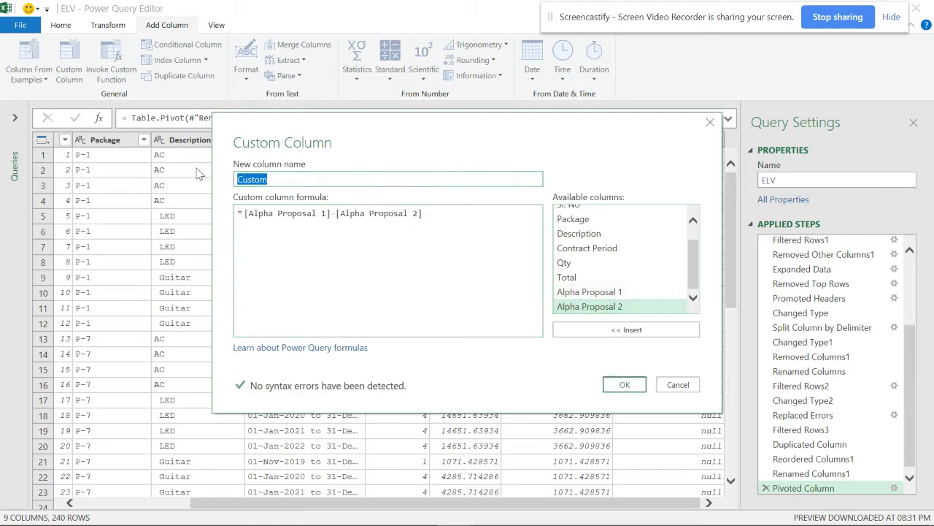
pyautogui.write('Difference')
pyautogui.click(619, 387)
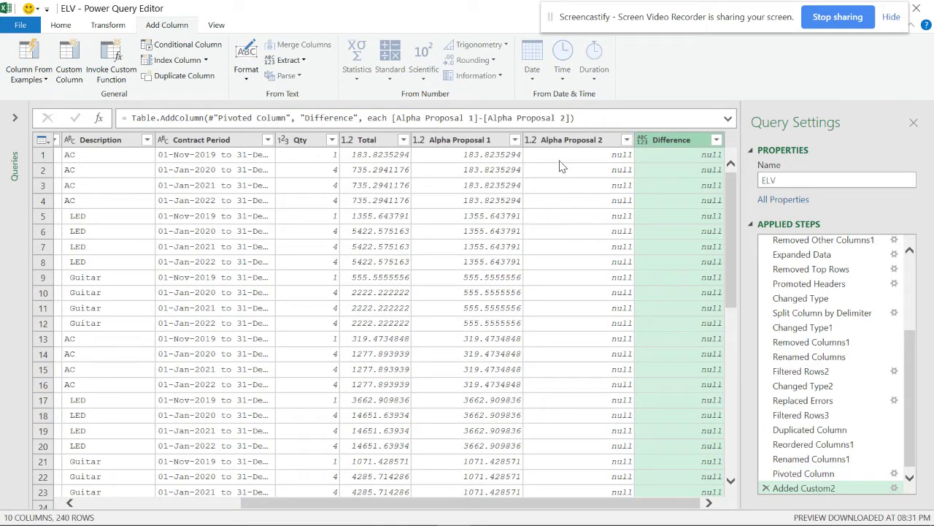
# Insert a step after Pivoted Column that replaces null with 0 in the Alpha Proposal 1 and Alpha Proposal 2 columns
pyautogui.click(822, 474)
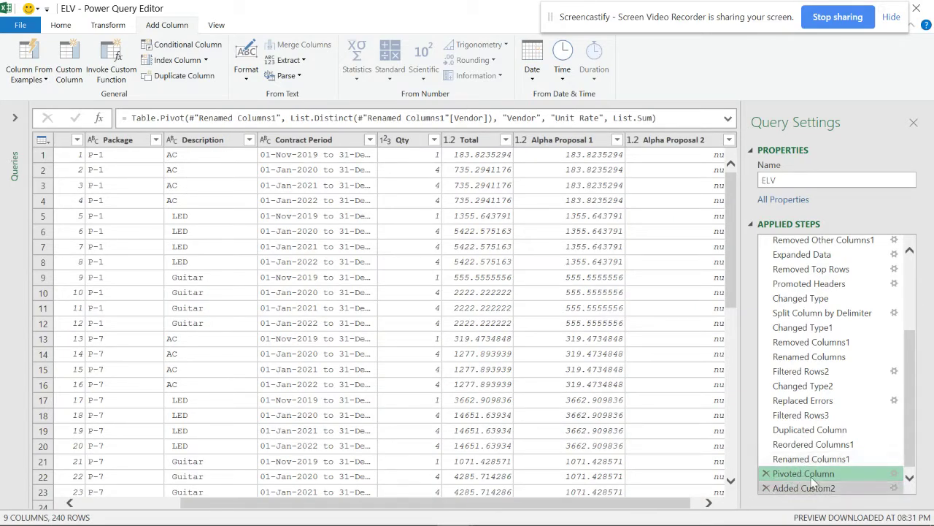
pyautogui.moveTo(672, 505); pyautogui.dragTo(818, 388)
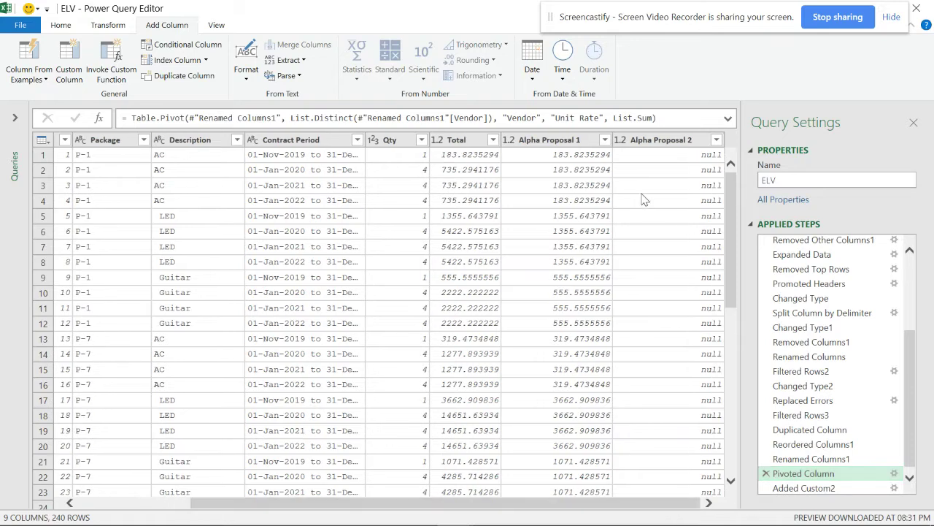
pyautogui.scroll(-5, 640, 212)
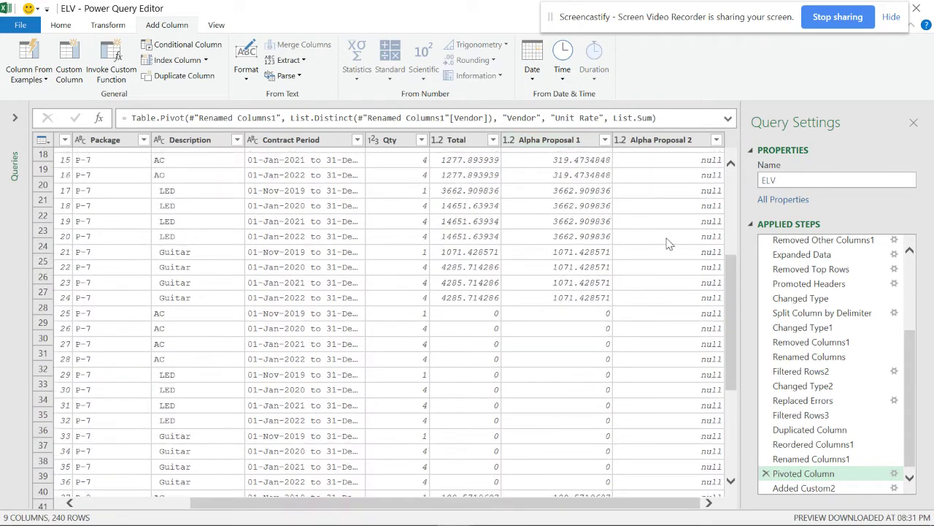
pyautogui.scroll(5, 664, 254)
pyautogui.click(563, 141)
pyautogui.keyDown('ctrl'); pyautogui.click(670, 142); pyautogui.keyUp('ctrl')
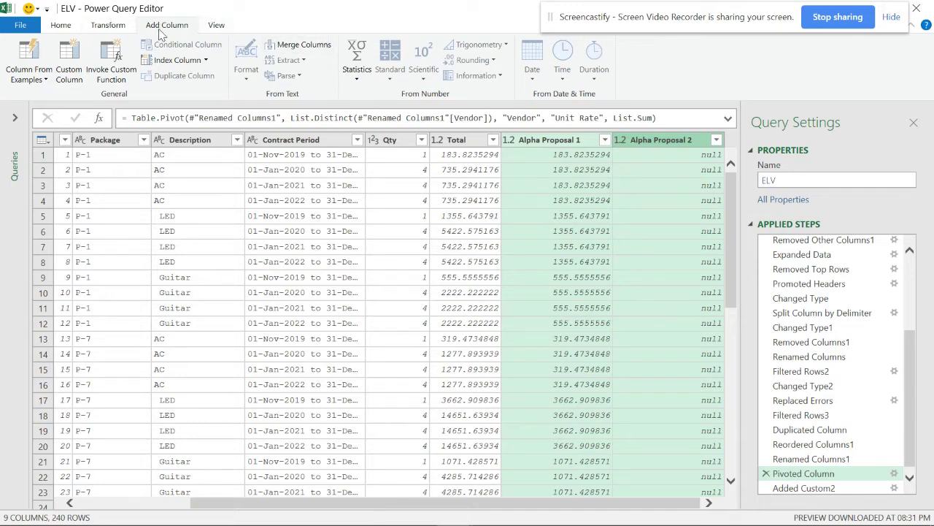
pyautogui.click(119, 27)
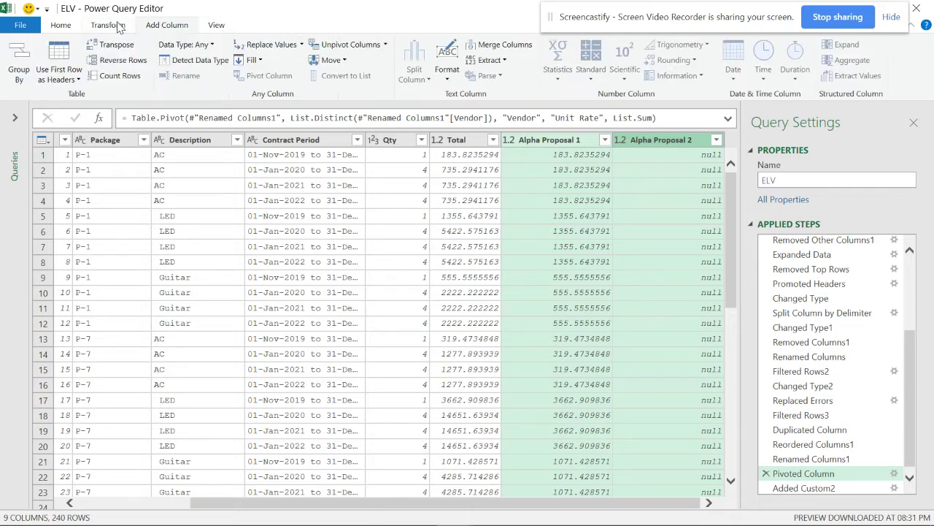
pyautogui.click(302, 45)
pyautogui.click(292, 62)
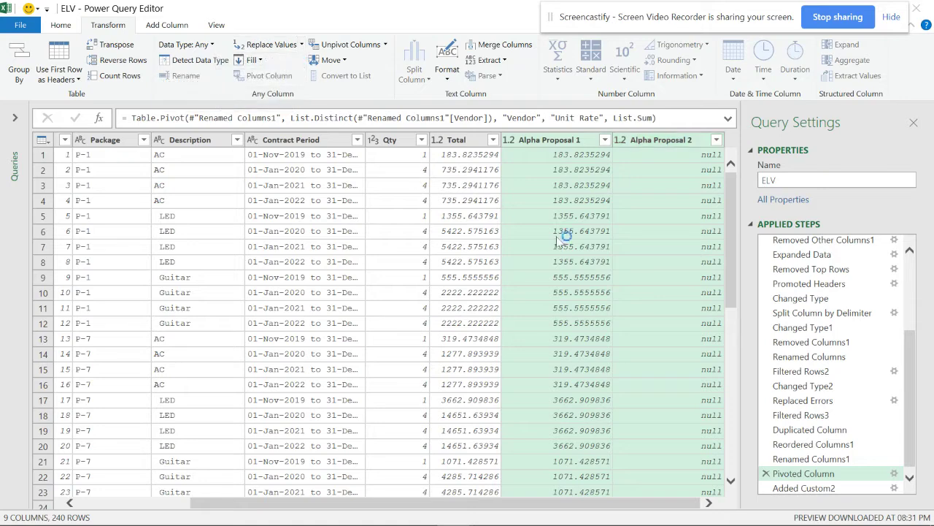
pyautogui.click(537, 303)
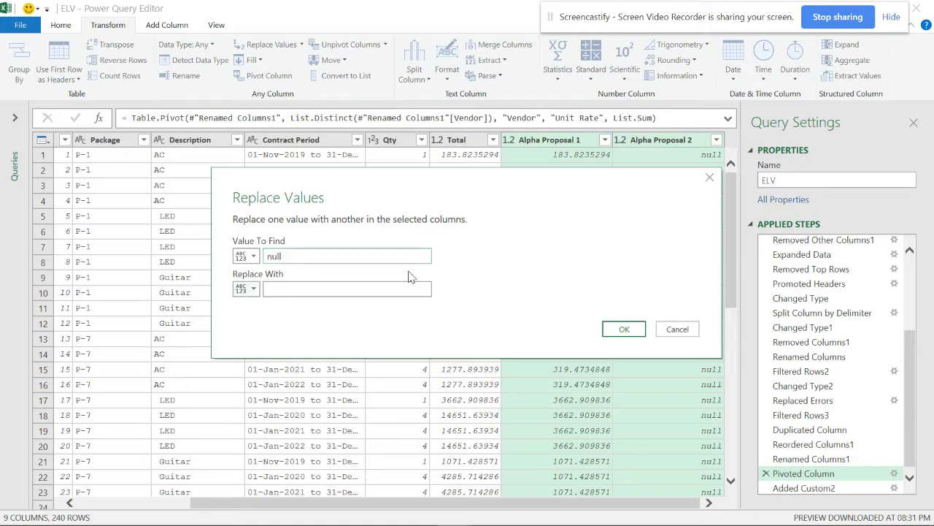
pyautogui.click(373, 291)
pyautogui.click(624, 329)
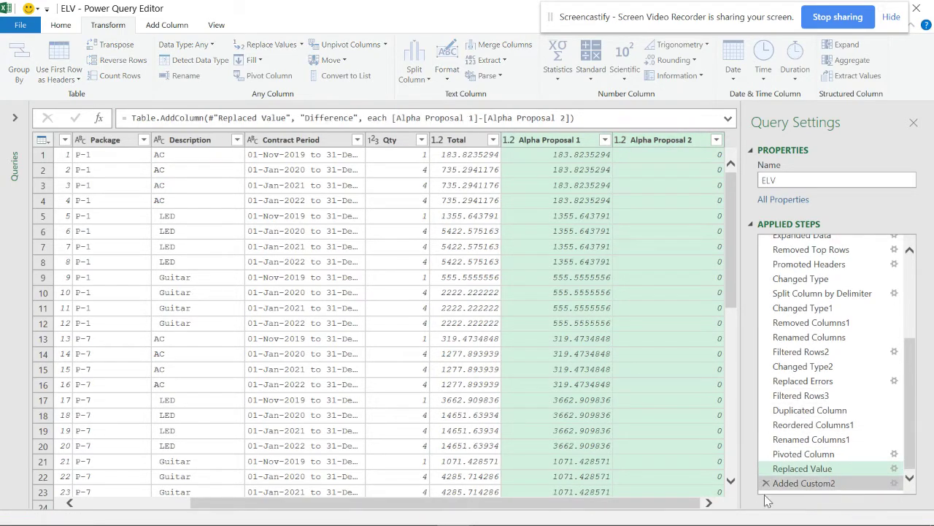
# Set the Difference column's data type to Decimal Number after the Added Custom2 step and check its rows
pyautogui.click(766, 490)
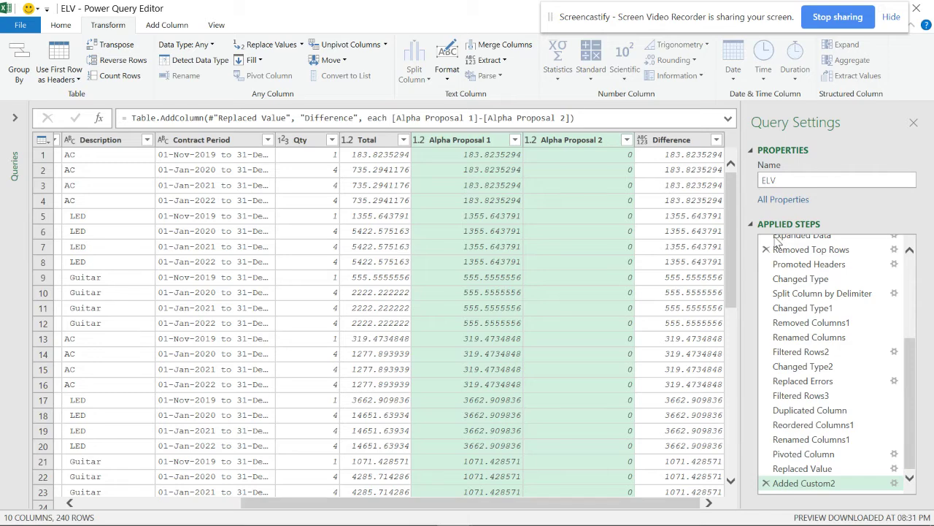
pyautogui.scroll(-5, 679, 219)
pyautogui.click(643, 139)
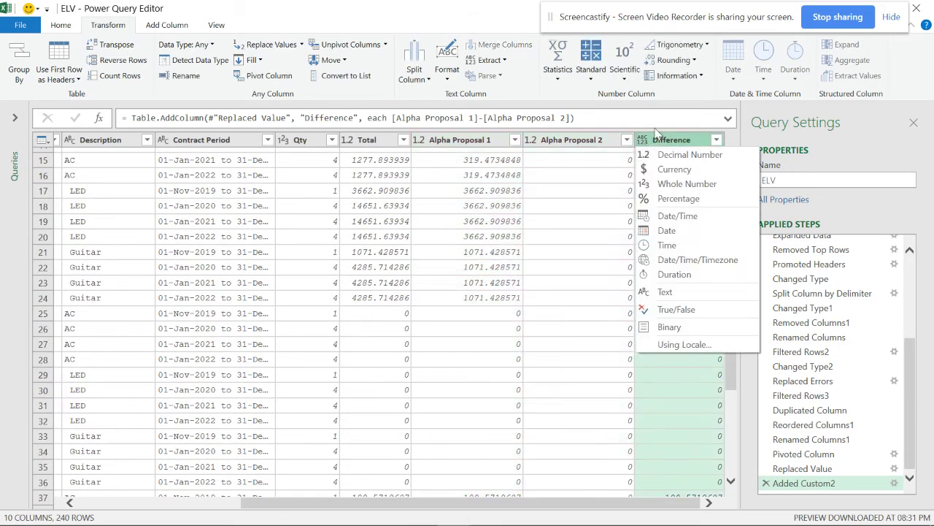
pyautogui.click(690, 154)
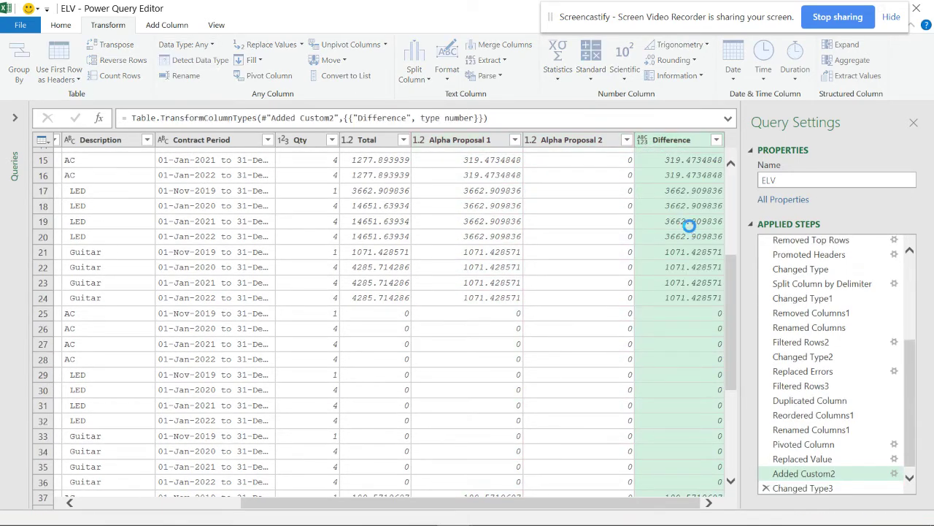
pyautogui.scroll(-9, 692, 192)
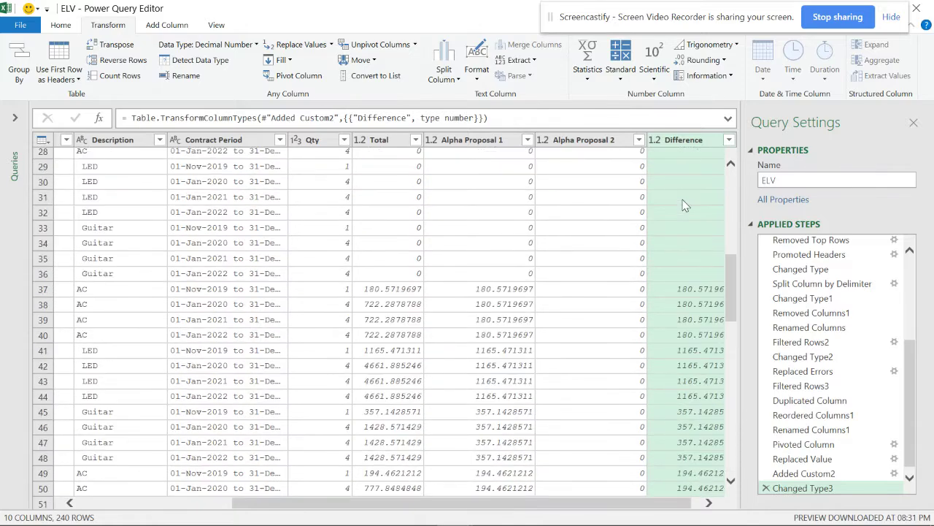
pyautogui.hscroll(1, 521, 505)
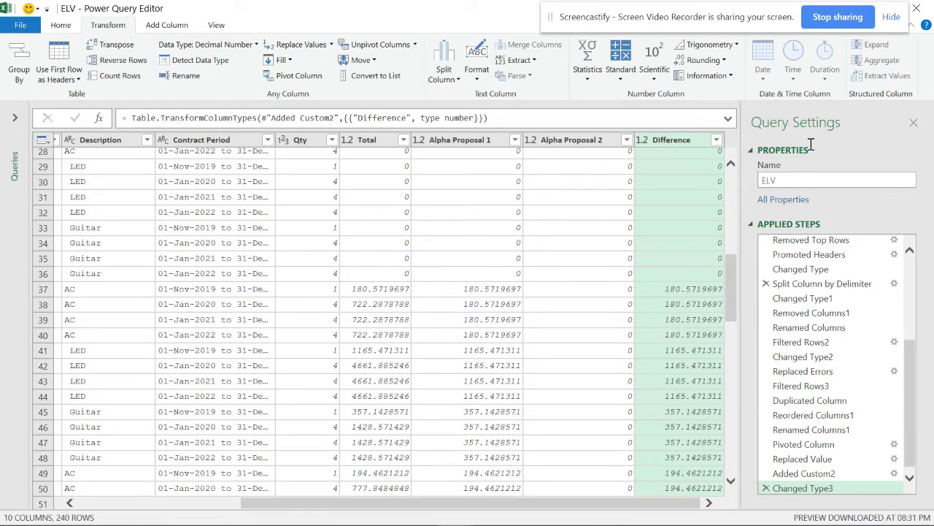
pyautogui.scroll(-13, 697, 211)
pyautogui.scroll(-10, 674, 224)
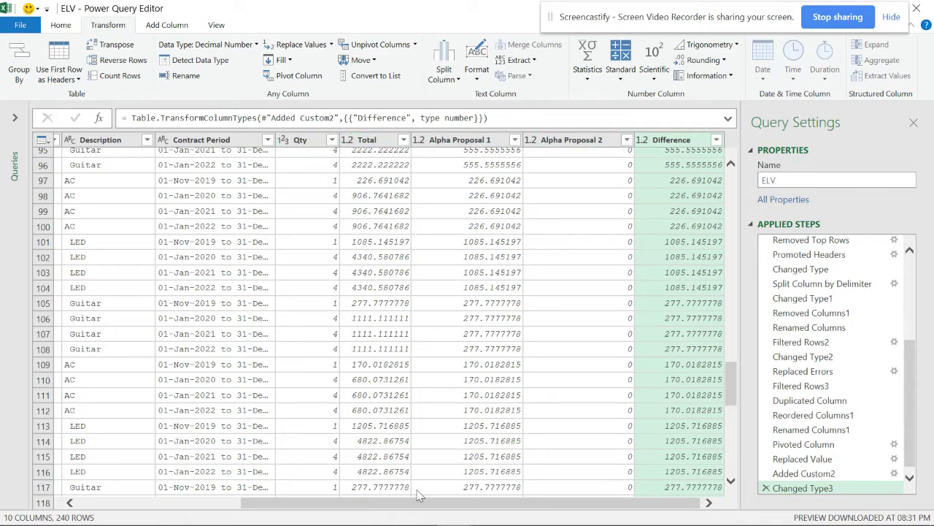
# Try to pivot the Vendor - 2 column with Total as the values column and Sum aggregation, and delete that pivot step
pyautogui.moveTo(360, 502); pyautogui.dragTo(94, 502)
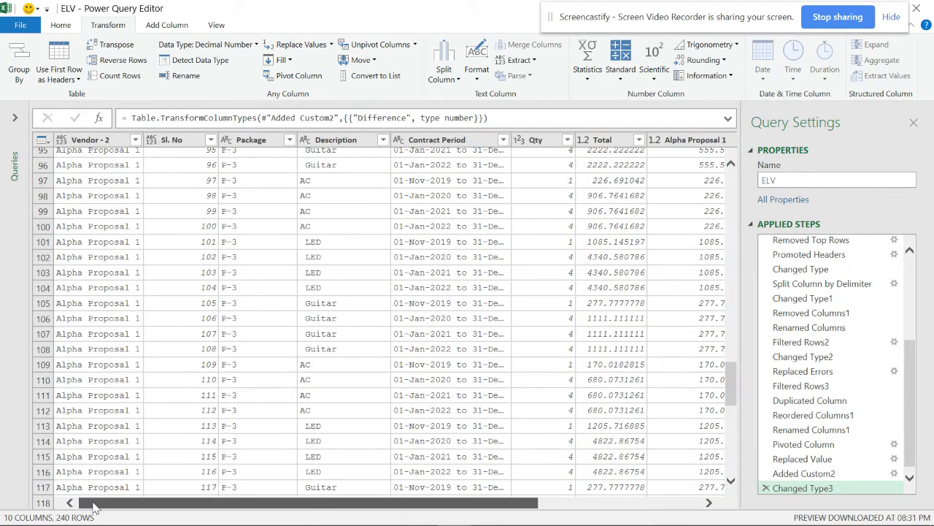
pyautogui.click(101, 146)
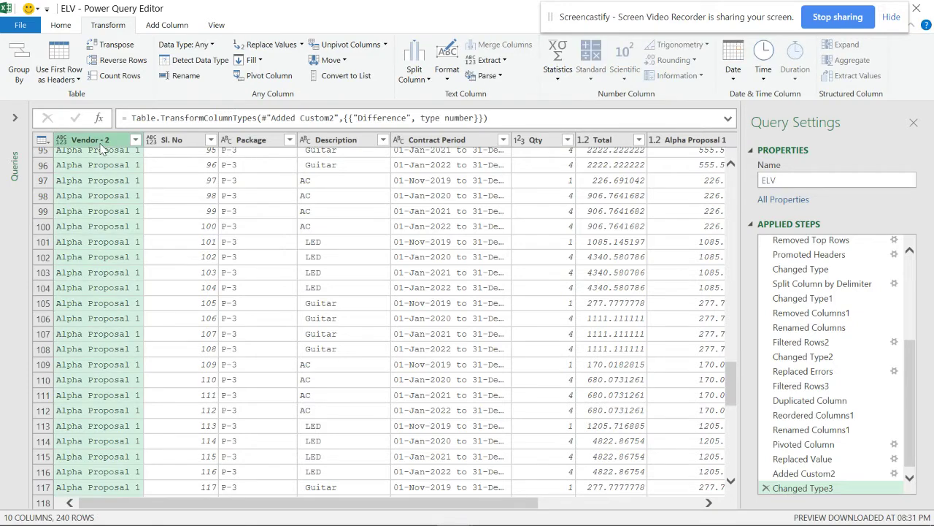
pyautogui.click(267, 76)
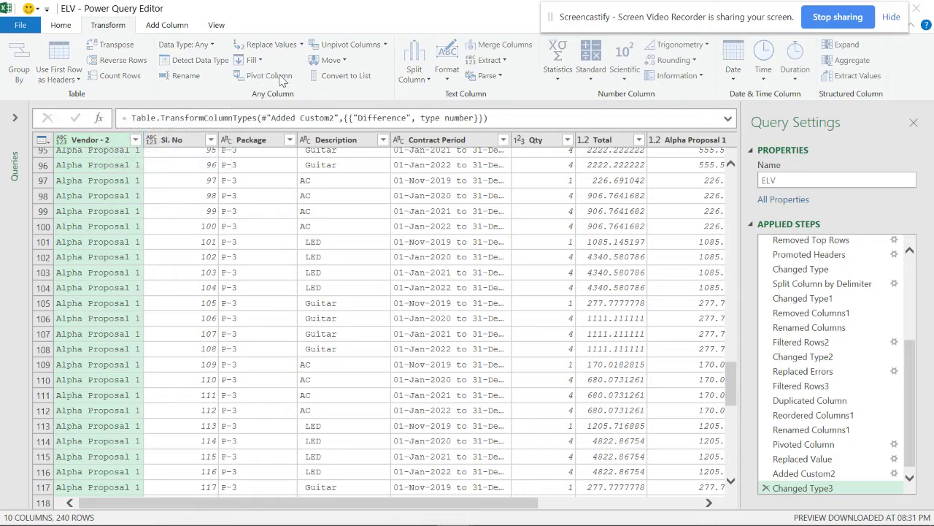
pyautogui.click(348, 256)
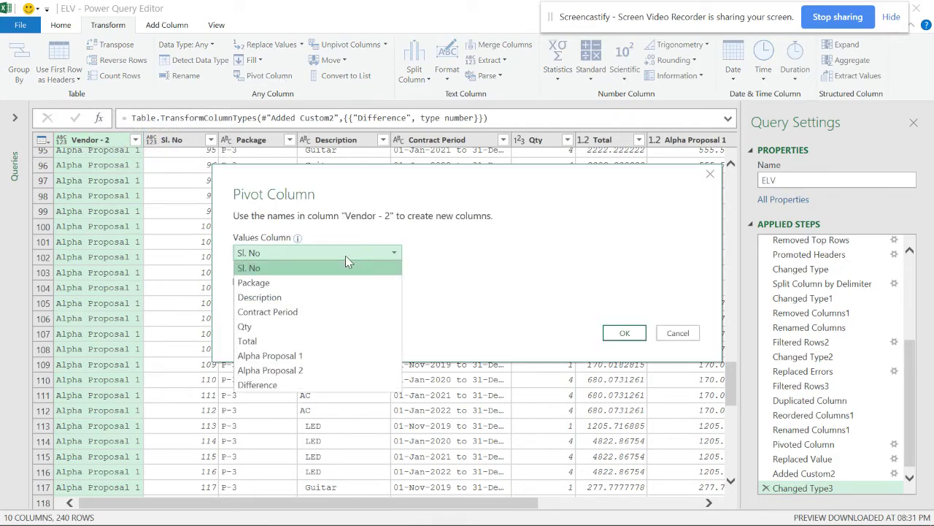
pyautogui.click(268, 341)
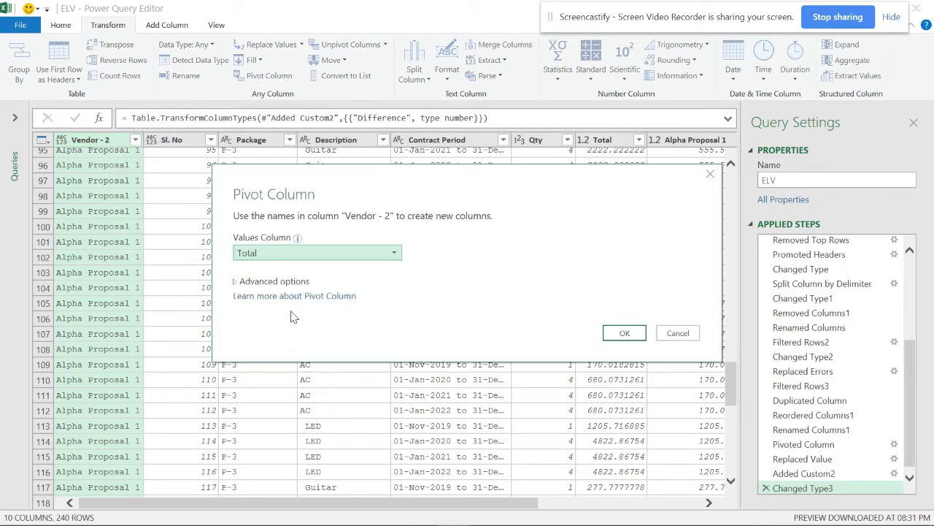
pyautogui.click(284, 283)
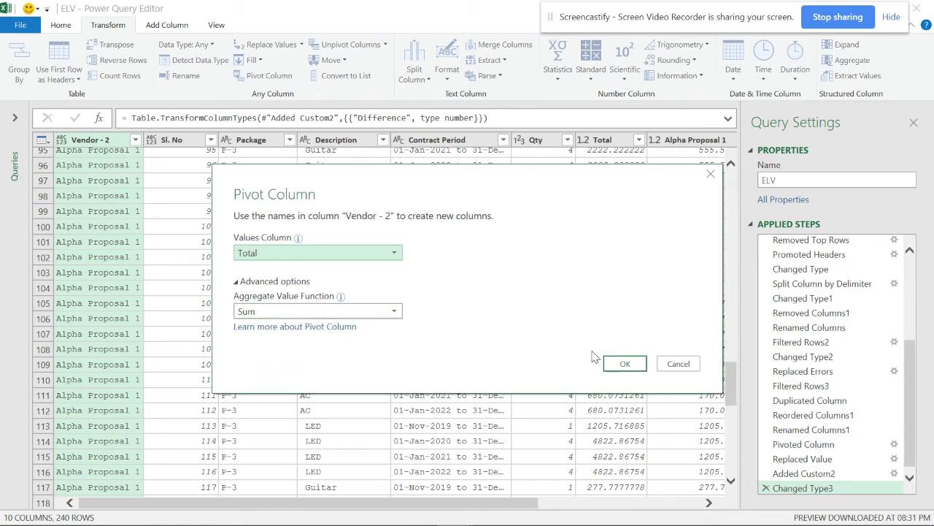
pyautogui.click(625, 363)
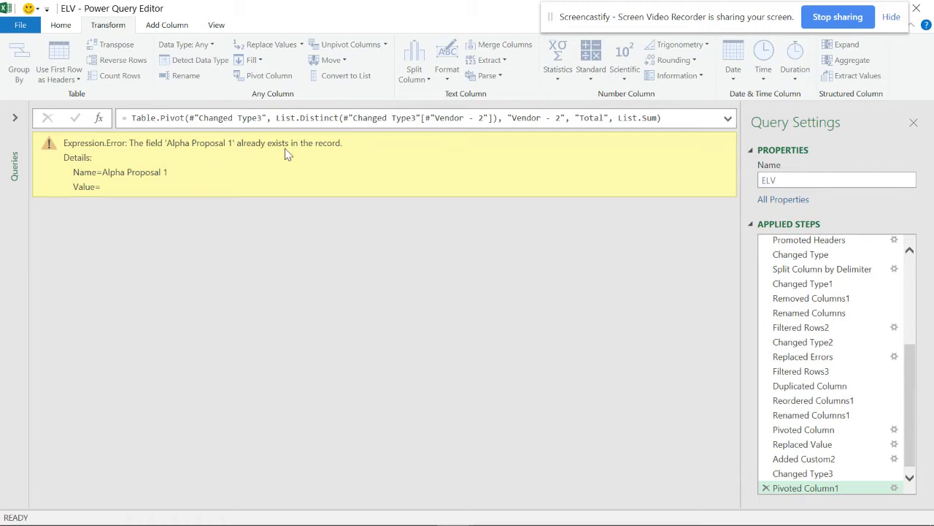
pyautogui.click(765, 487)
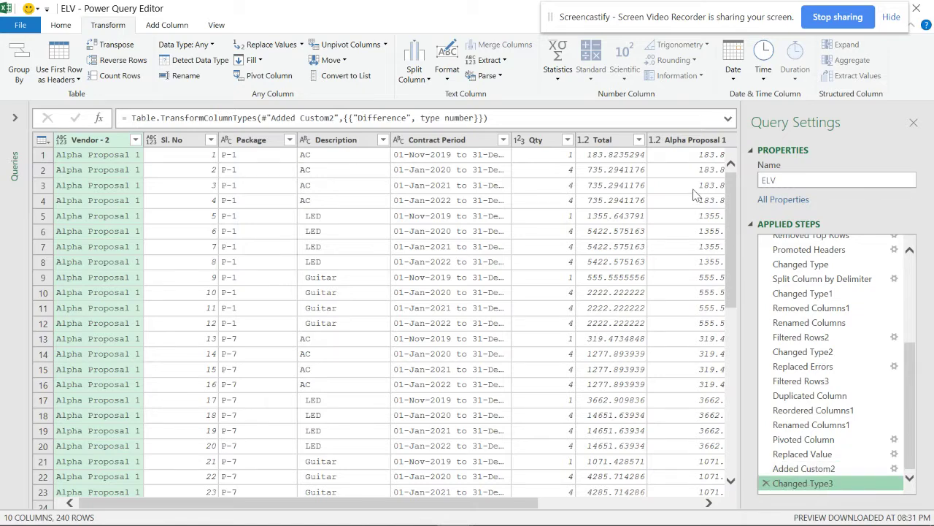
# Rename the Alpha Proposal 1 column as Alpha Proposal 1-Unit
pyautogui.moveTo(514, 504); pyautogui.dragTo(721, 502)
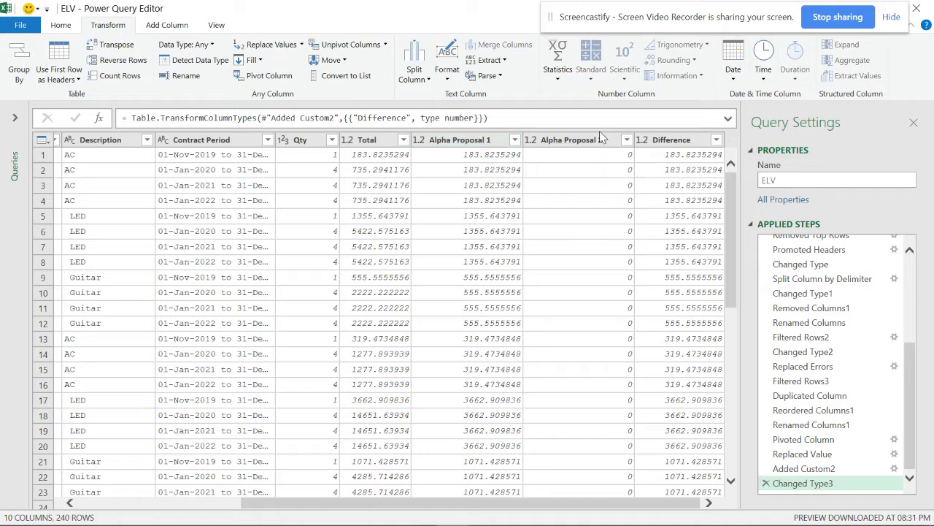
pyautogui.click(496, 140)
pyautogui.doubleClick(495, 137)
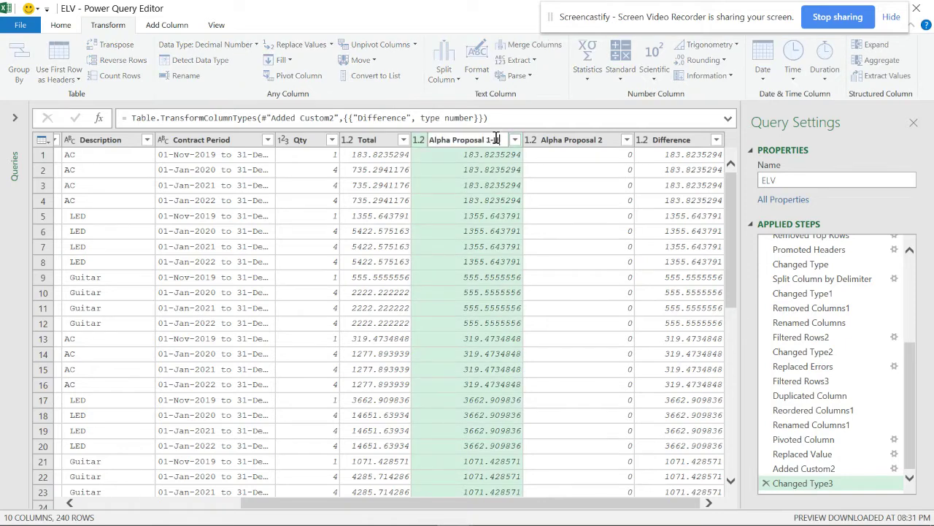
pyautogui.write('-Unit')
pyautogui.moveTo(491, 139); pyautogui.dragTo(513, 150)
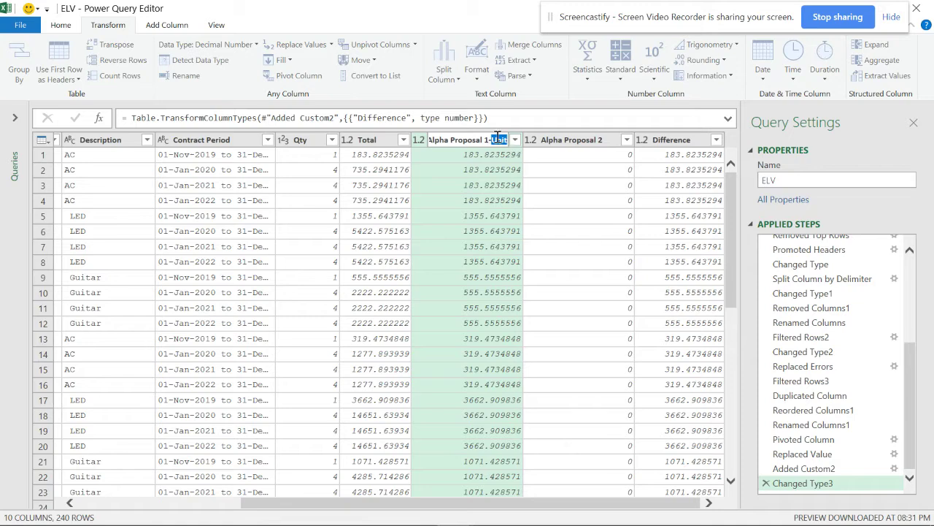
pyautogui.rightClick(499, 139)
pyautogui.click(421, 176)
pyautogui.press('Return')
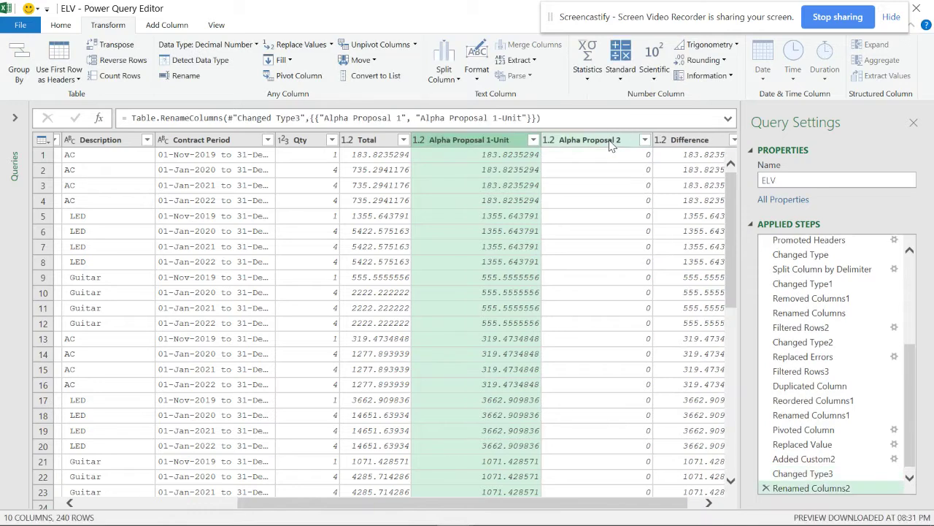
# Rename the Alpha Proposal 2 column as Alpha Proposal 2-Unit
pyautogui.click(622, 140)
pyautogui.doubleClick(623, 139)
pyautogui.click(624, 139)
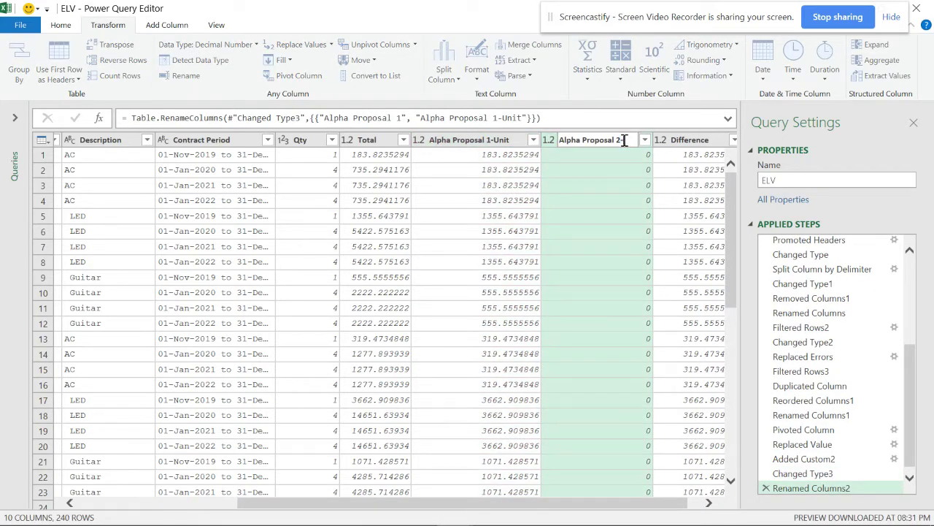
pyautogui.write('-')
pyautogui.hotkey('ctrl', 'v')
pyautogui.press('Return')
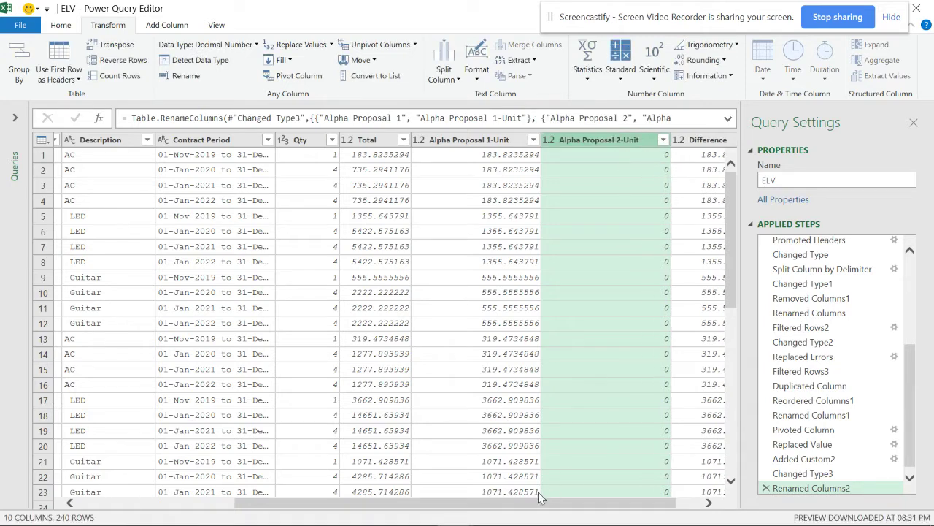
# Pivot the Vendor - 2 column with Total as the values column and Sum as the aggregate value function
pyautogui.moveTo(546, 505); pyautogui.dragTo(574, 505)
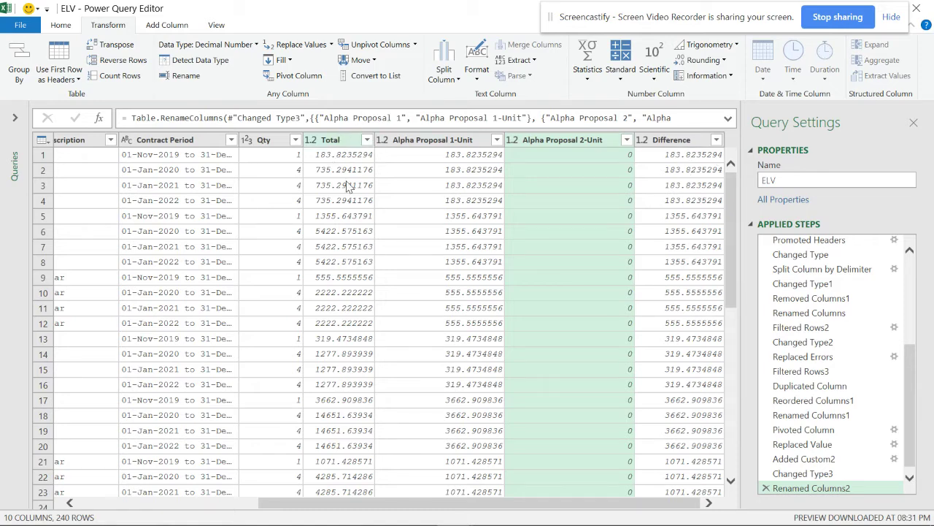
pyautogui.moveTo(345, 503); pyautogui.dragTo(164, 502)
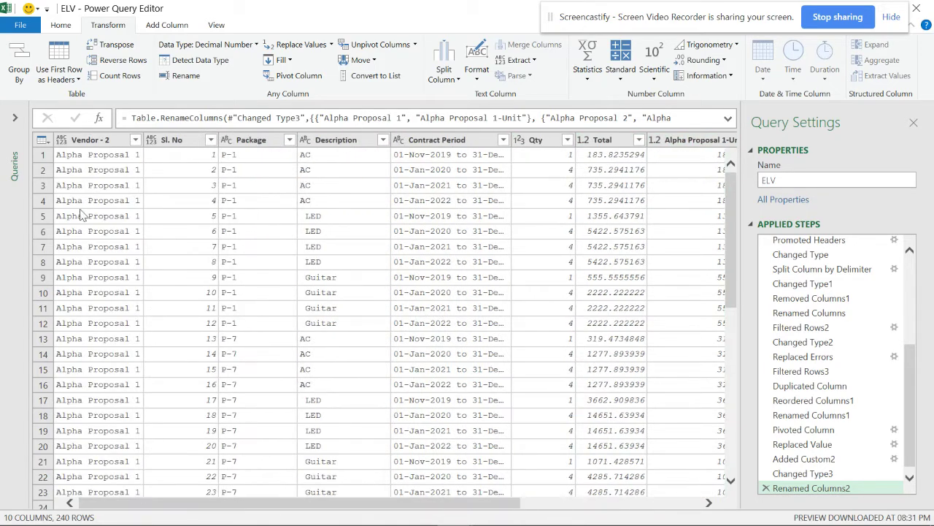
pyautogui.click(102, 144)
pyautogui.click(268, 76)
pyautogui.click(282, 252)
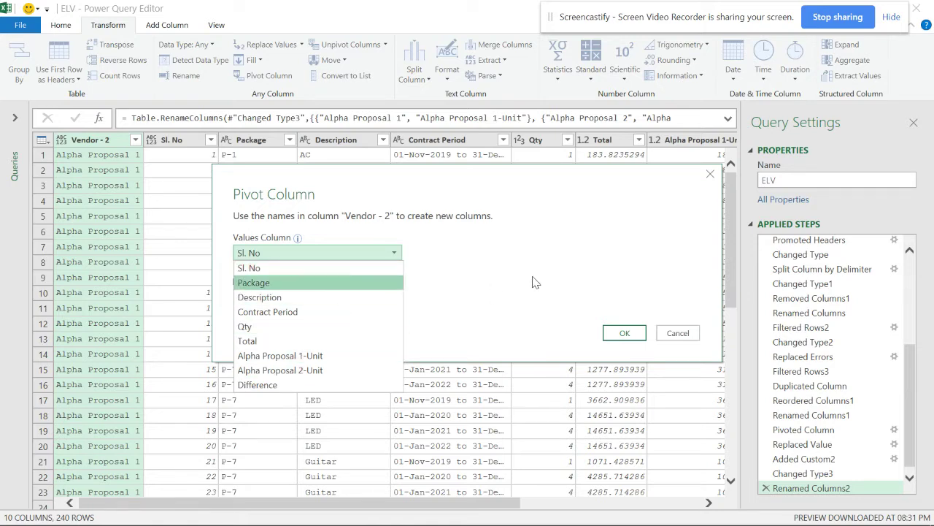
pyautogui.click(285, 340)
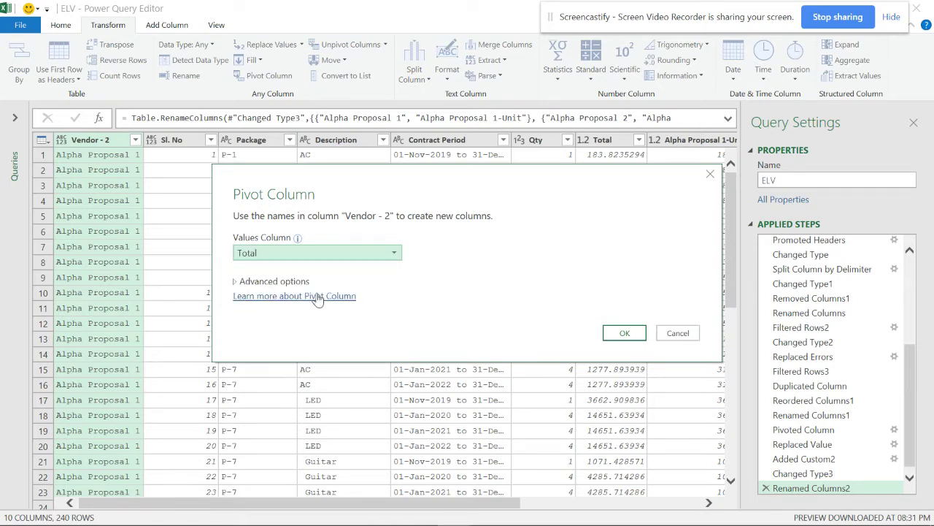
pyautogui.click(296, 281)
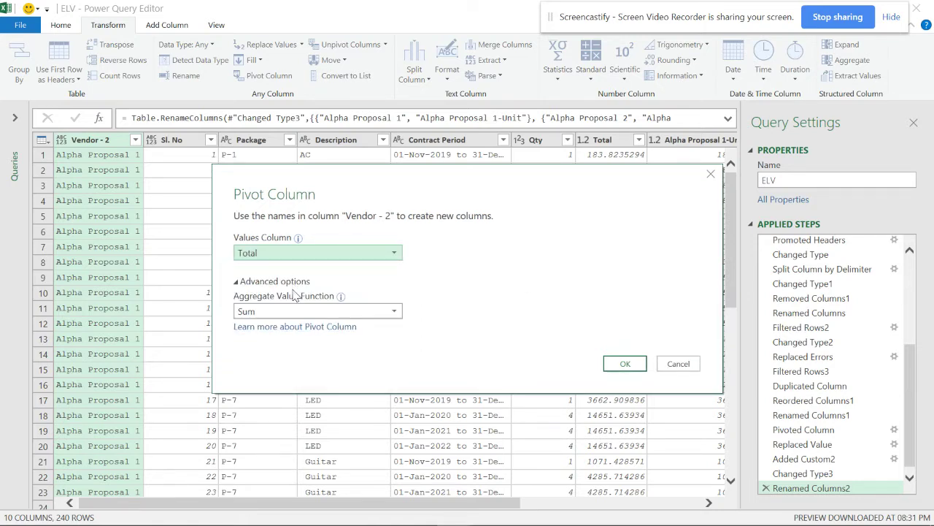
pyautogui.click(622, 363)
# Rename the newly pivoted Alpha Proposal 1 column as Alpha Proposal 1-Total and copy the word Total from its name
pyautogui.click(536, 507)
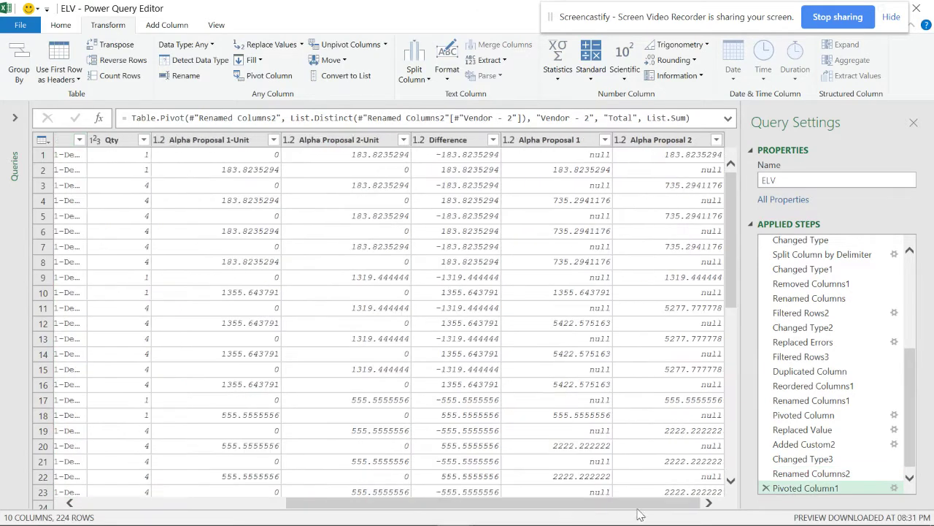
pyautogui.click(594, 140)
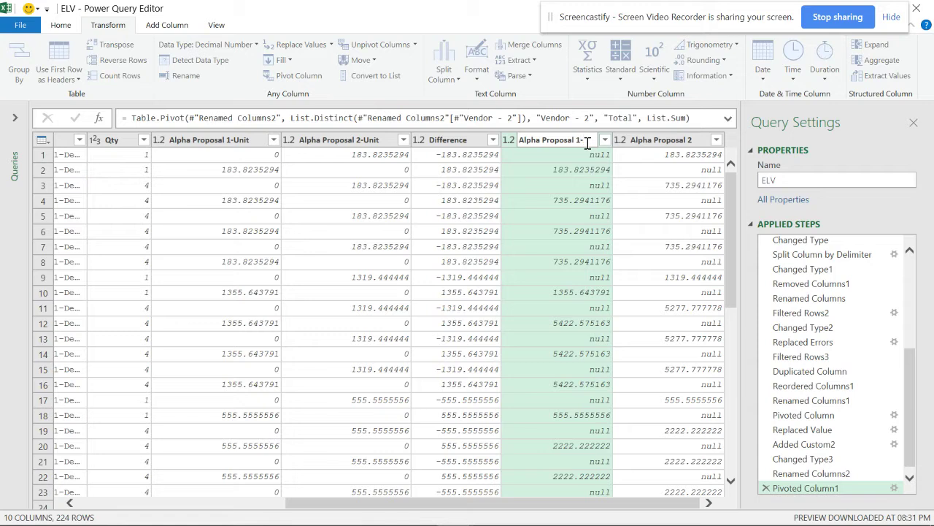
pyautogui.write('al')
pyautogui.doubleClick(584, 140)
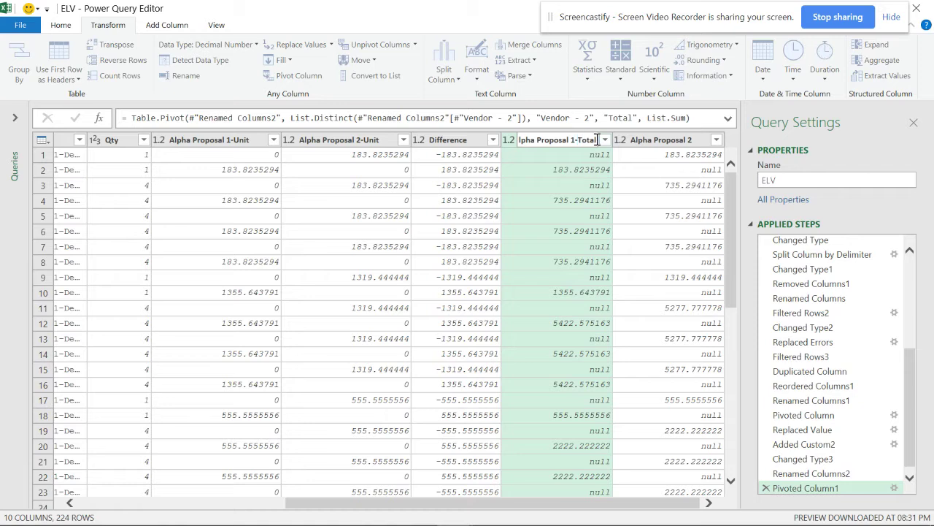
pyautogui.rightClick(584, 139)
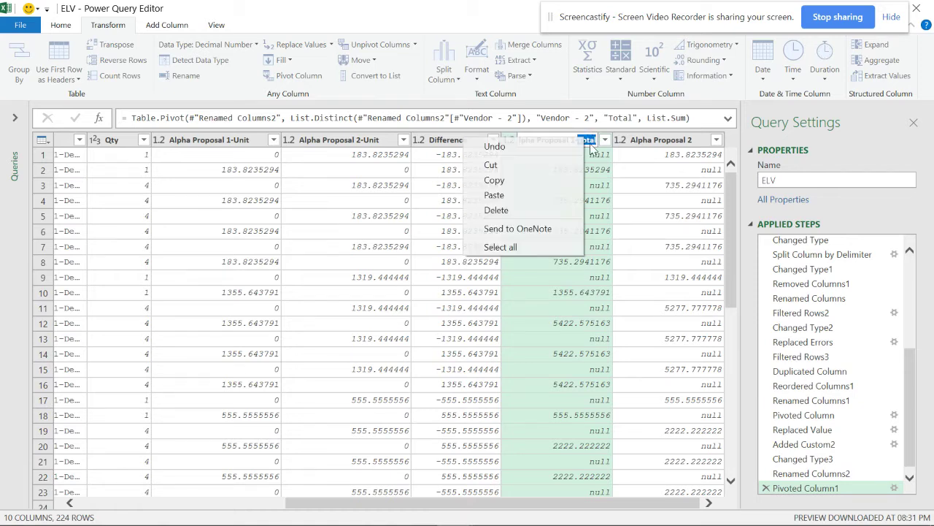
pyautogui.click(496, 179)
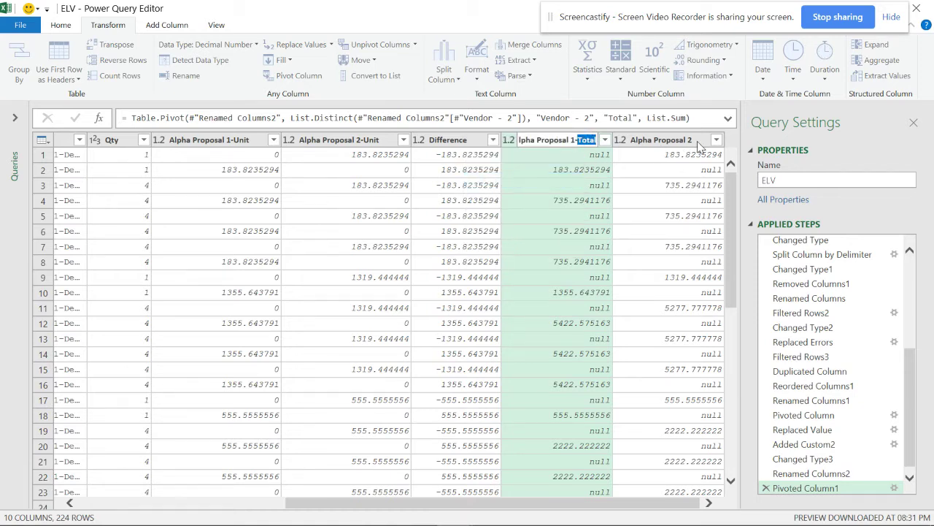
# Rename the newly pivoted Alpha Proposal 2 column as Alpha Proposal 2-Total
pyautogui.click(698, 140)
pyautogui.doubleClick(697, 140)
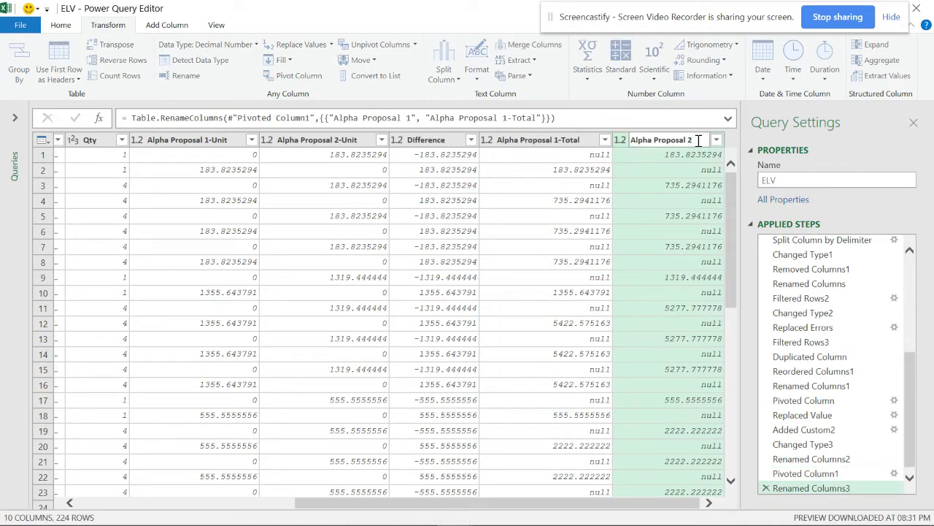
pyautogui.write('-')
pyautogui.hotkey('ctrl', 'v')
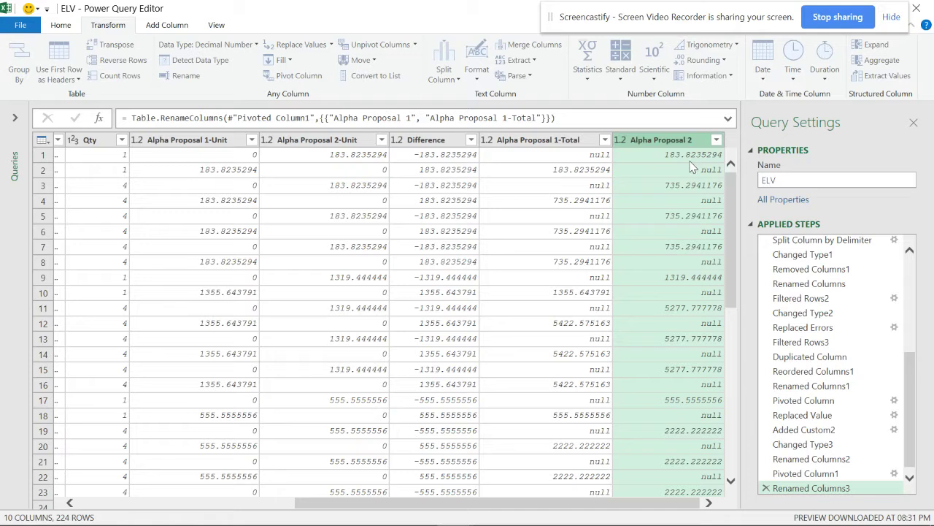
pyautogui.press('Return')
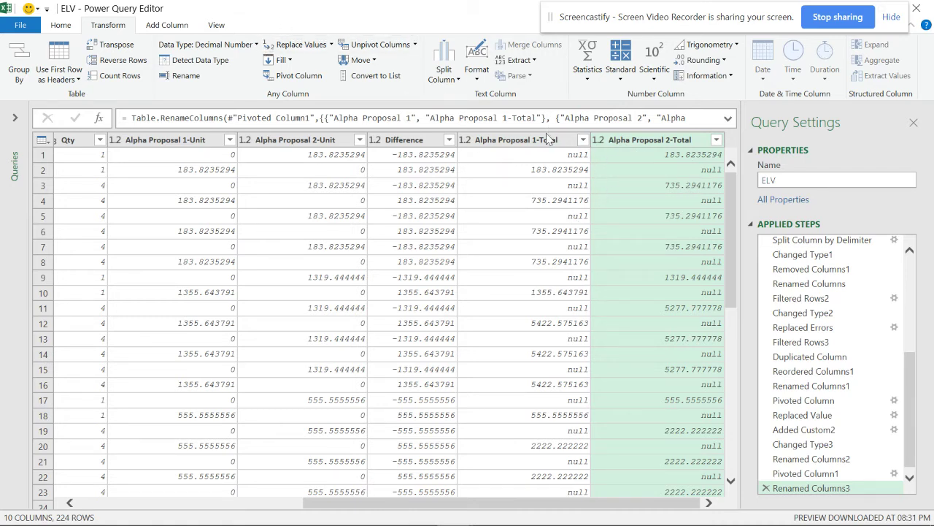
# Replace null with 0 in the Alpha Proposal 1-Total and Alpha Proposal 2-Total columns
pyautogui.click(549, 139)
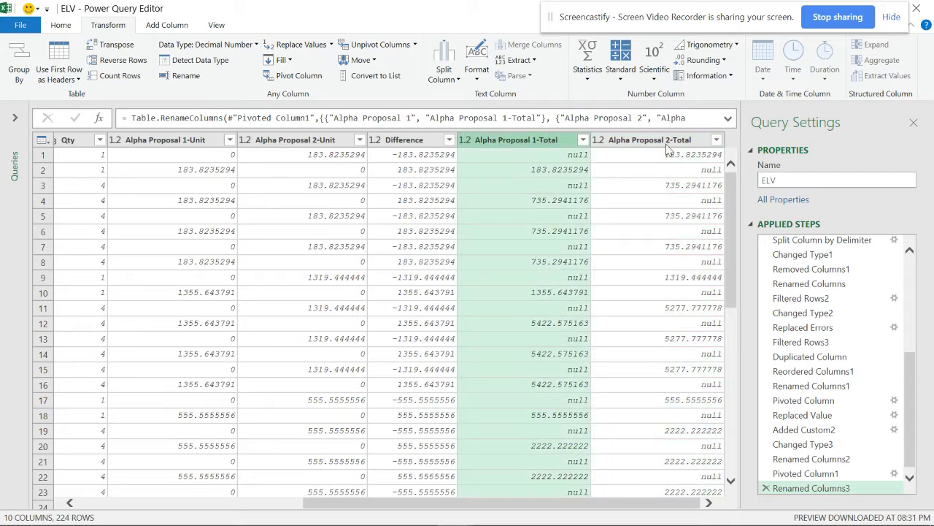
pyautogui.keyDown('ctrl'); pyautogui.click(660, 139); pyautogui.keyUp('ctrl')
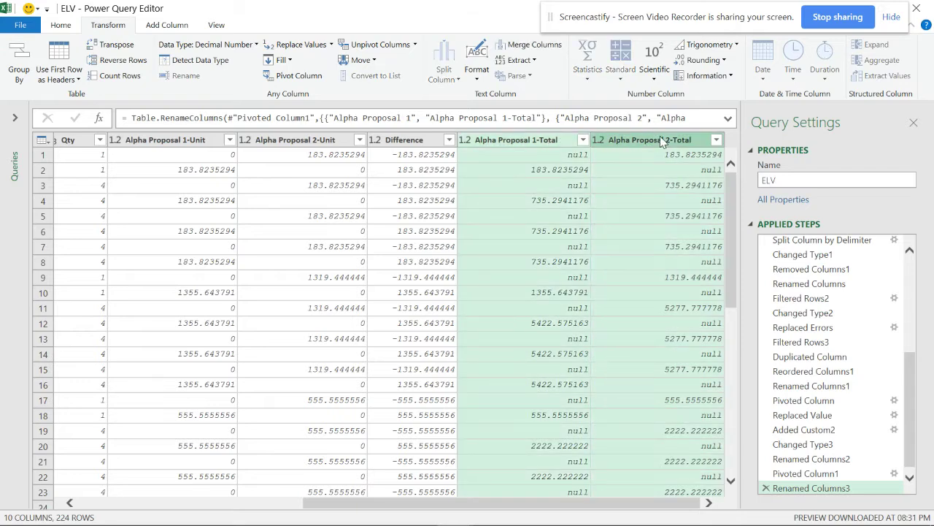
pyautogui.click(331, 45)
pyautogui.click(291, 60)
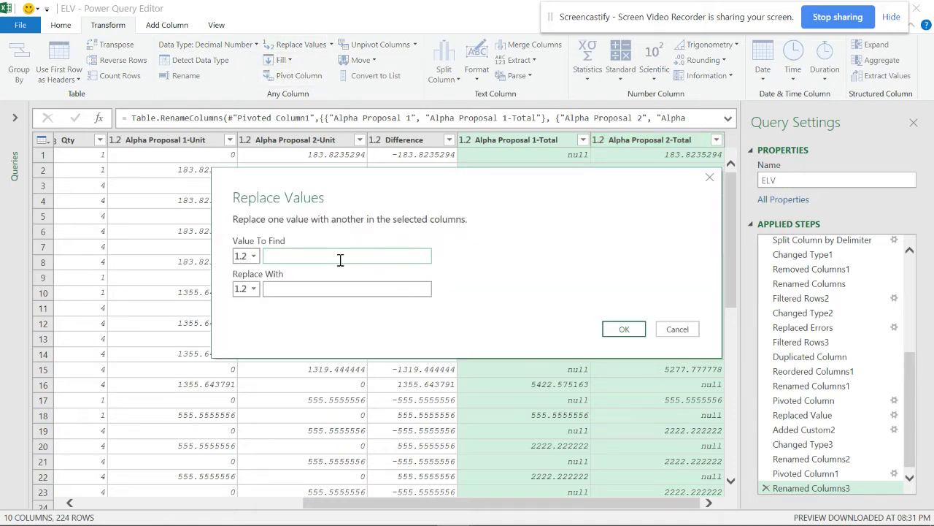
pyautogui.click(328, 292)
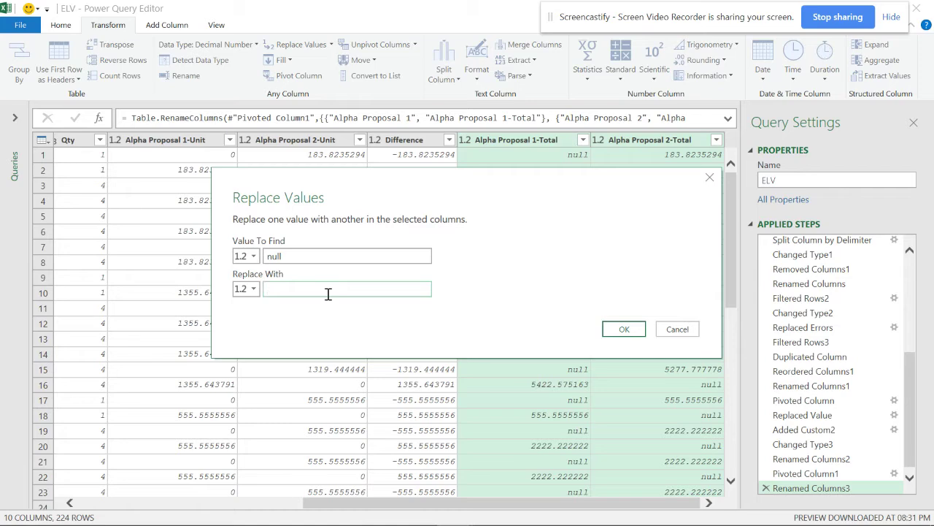
pyautogui.click(624, 329)
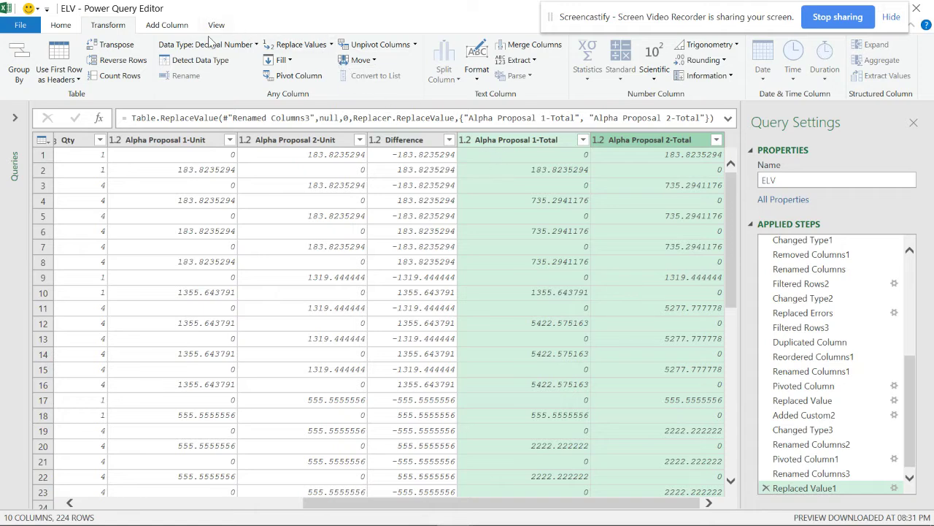
# Add a custom column named Difference-Total with the formula [#"Alpha Proposal 1-Total"]-[#"Alpha Proposal 2-Total"]
pyautogui.click(168, 26)
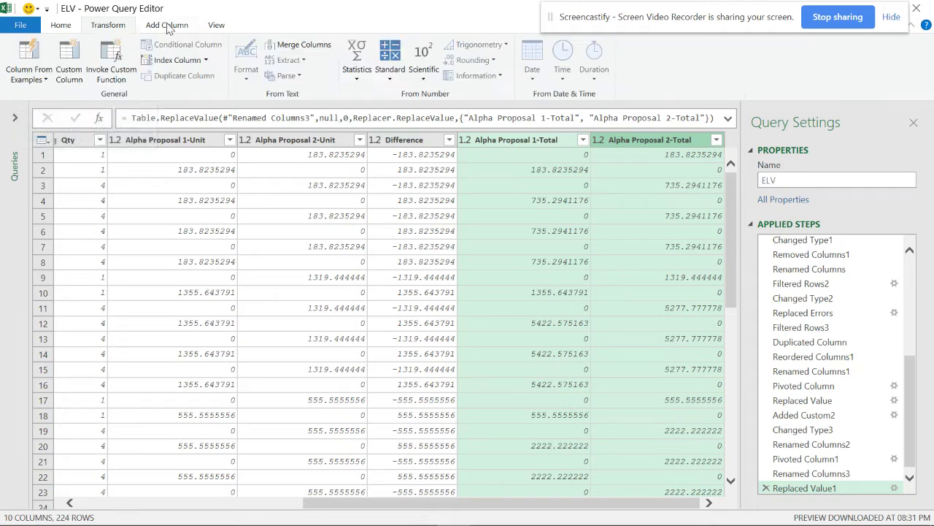
pyautogui.click(69, 62)
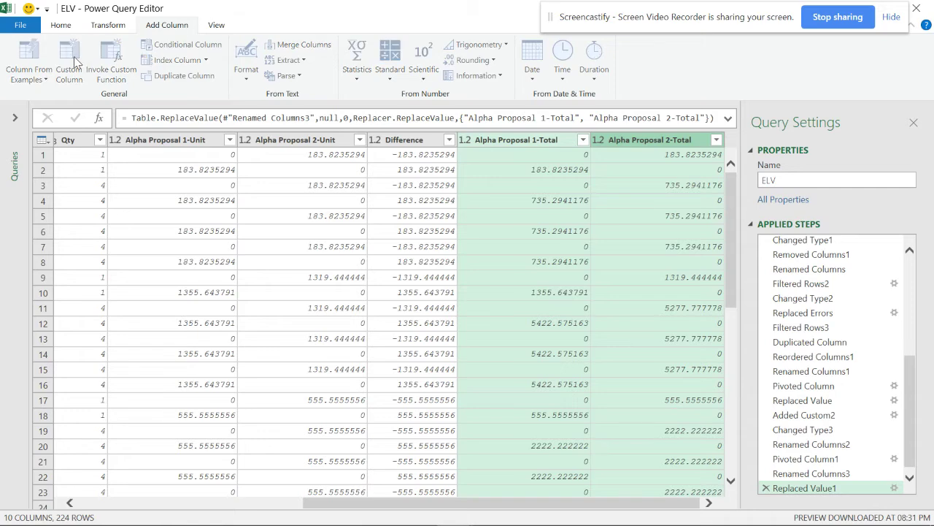
pyautogui.moveTo(285, 180); pyautogui.dragTo(215, 177)
pyautogui.write('Difference-Total')
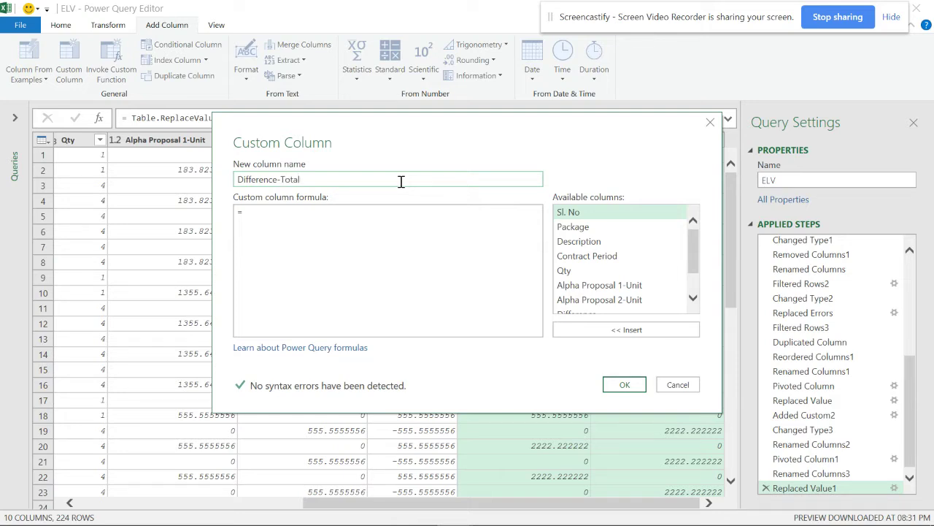
pyautogui.click(429, 217)
pyautogui.scroll(-1, 606, 296)
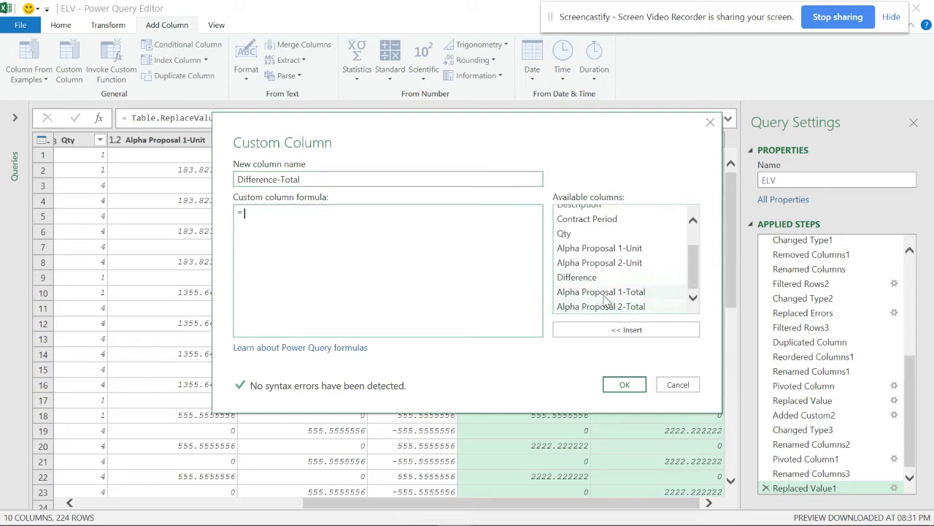
pyautogui.doubleClick(603, 293)
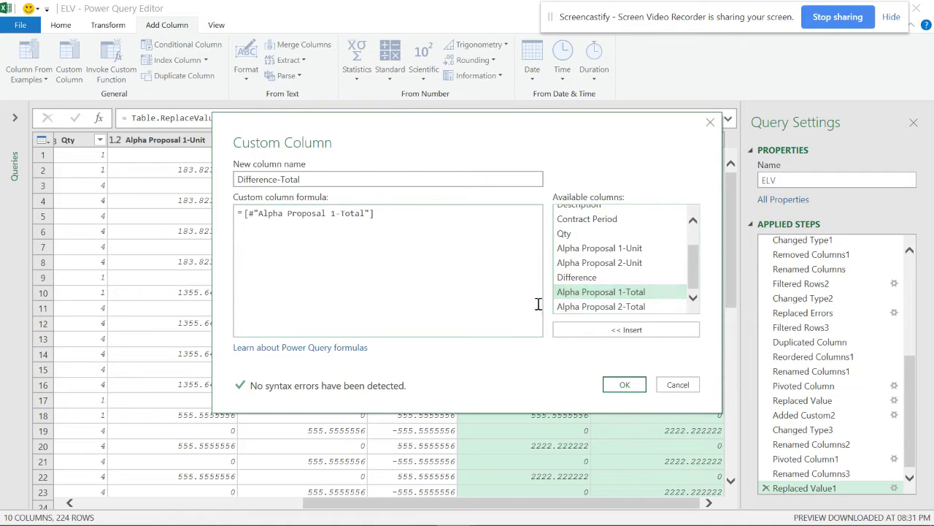
pyautogui.write('-')
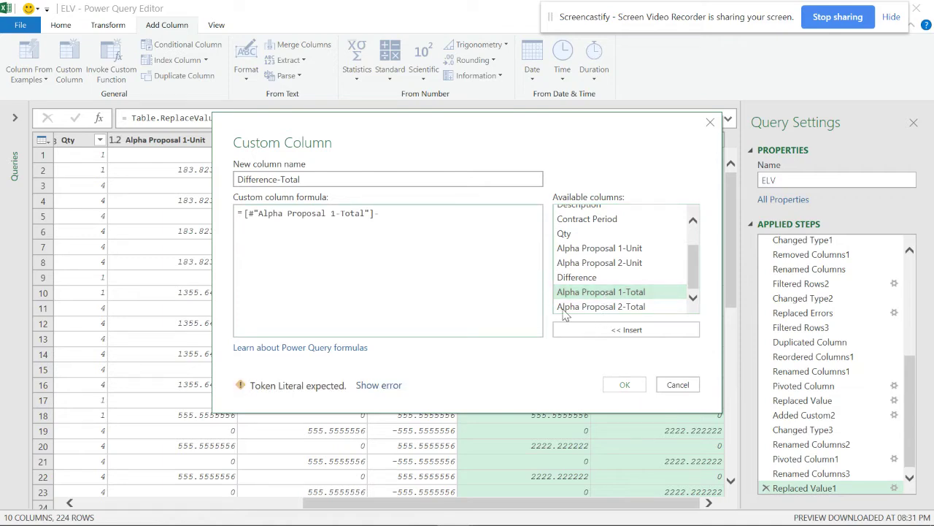
pyautogui.click(573, 308)
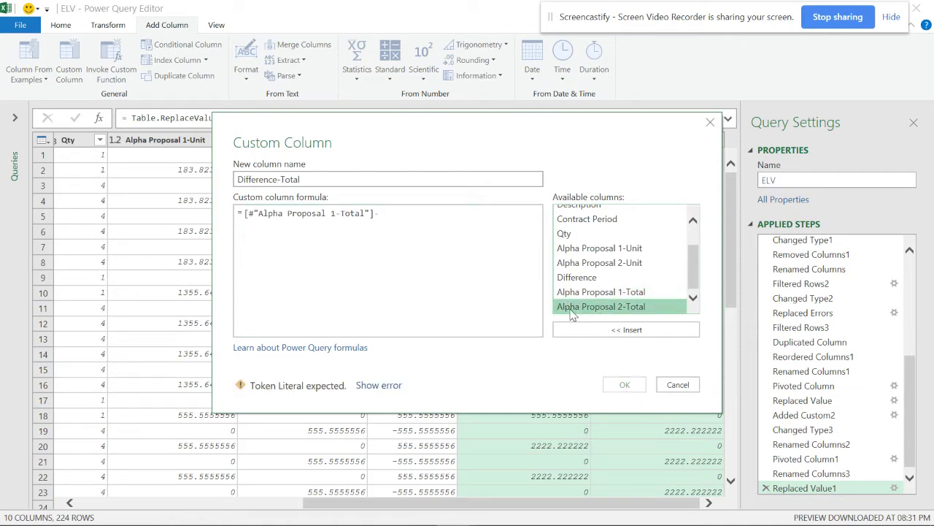
pyautogui.doubleClick(573, 307)
pyautogui.click(625, 384)
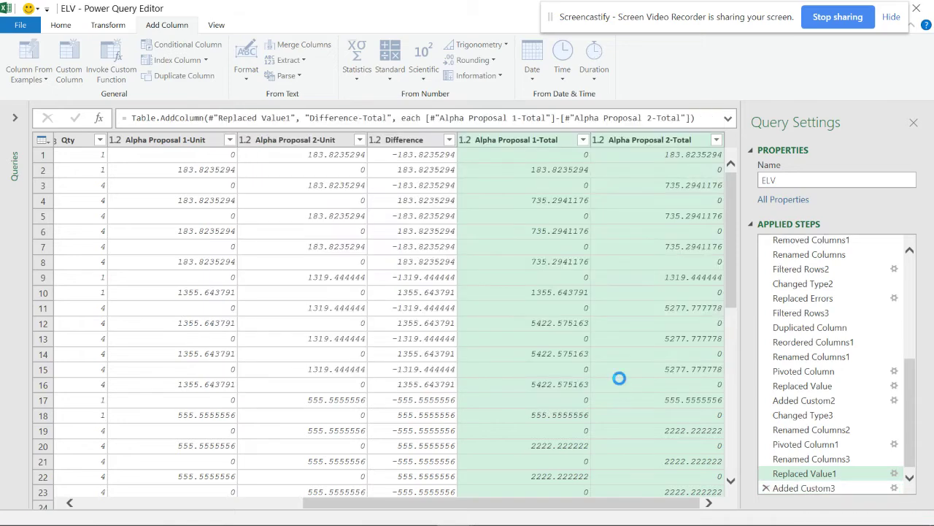
# Set the Difference-Total column's data type to Decimal Number and check the table's rows
pyautogui.click(621, 140)
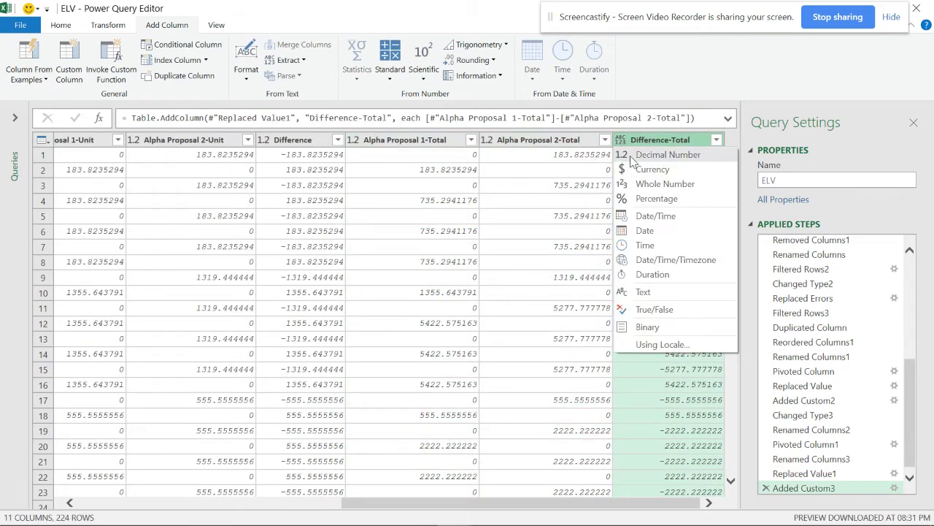
pyautogui.click(636, 155)
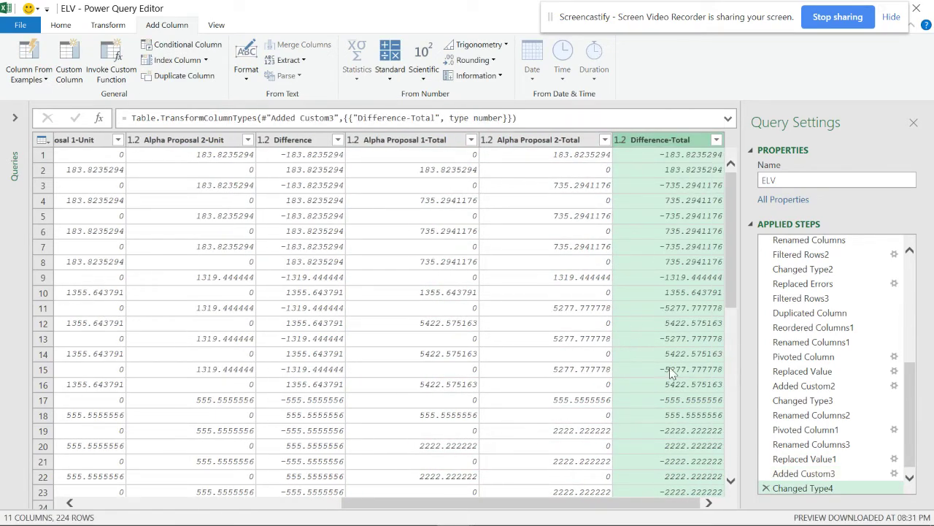
pyautogui.scroll(-9, 648, 385)
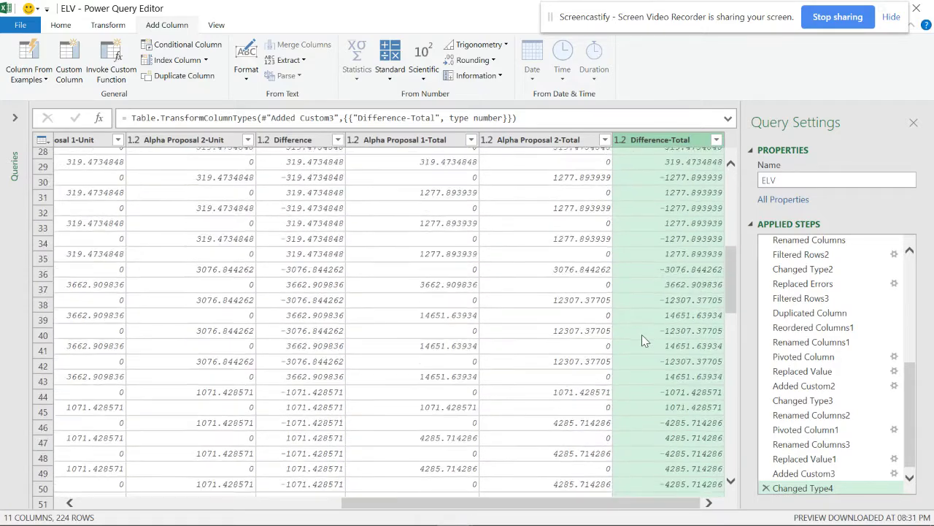
pyautogui.scroll(9, 642, 337)
pyautogui.moveTo(355, 507); pyautogui.dragTo(111, 509)
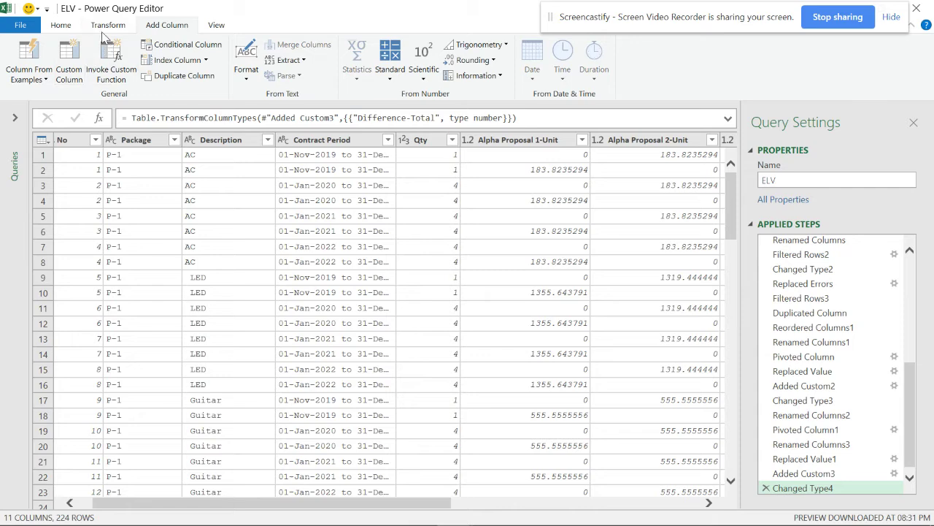
pyautogui.click(62, 26)
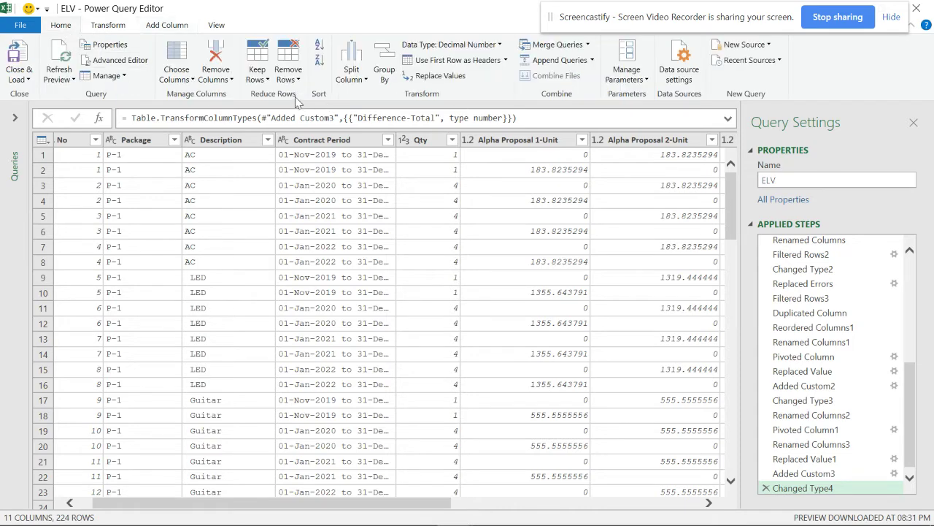
pyautogui.click(107, 26)
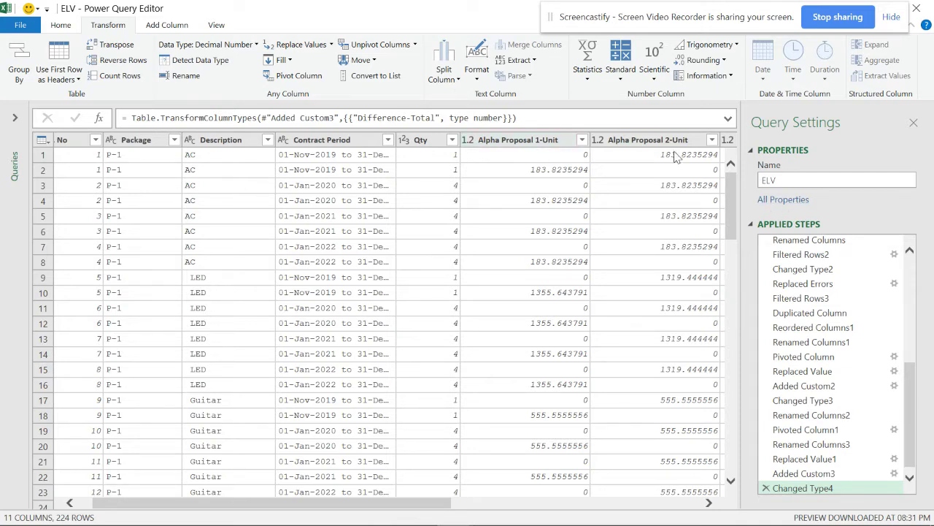
pyautogui.moveTo(354, 502); pyautogui.dragTo(594, 504)
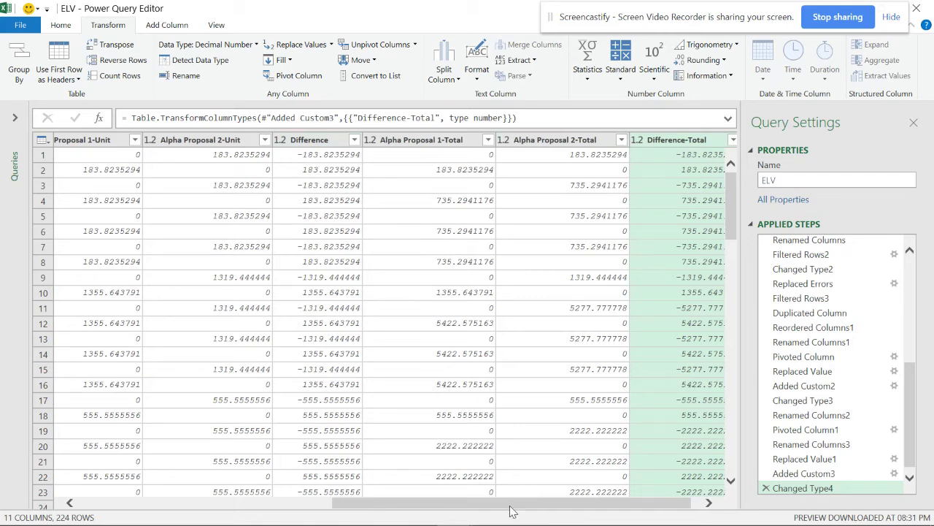
pyautogui.moveTo(514, 510); pyautogui.dragTo(220, 521)
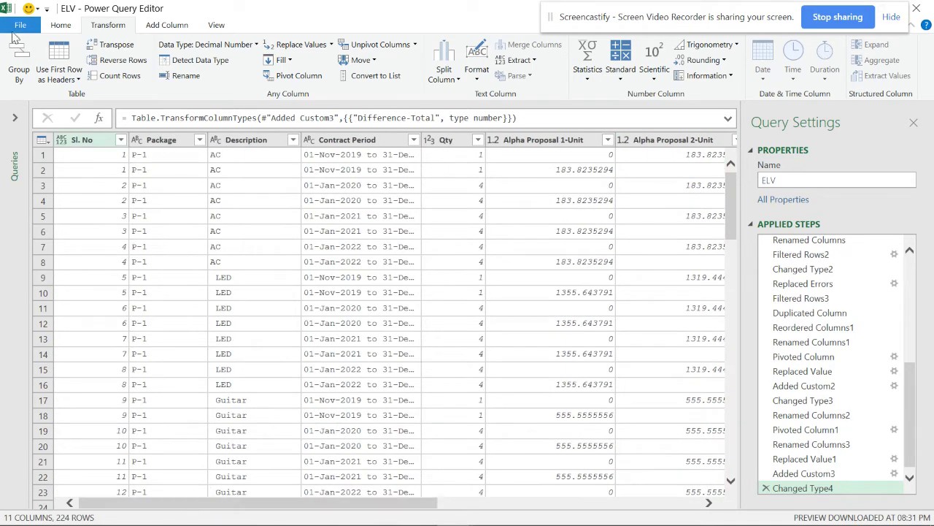
# Close the query editor, keeping the changes made to the ELV query
pyautogui.click(33, 34)
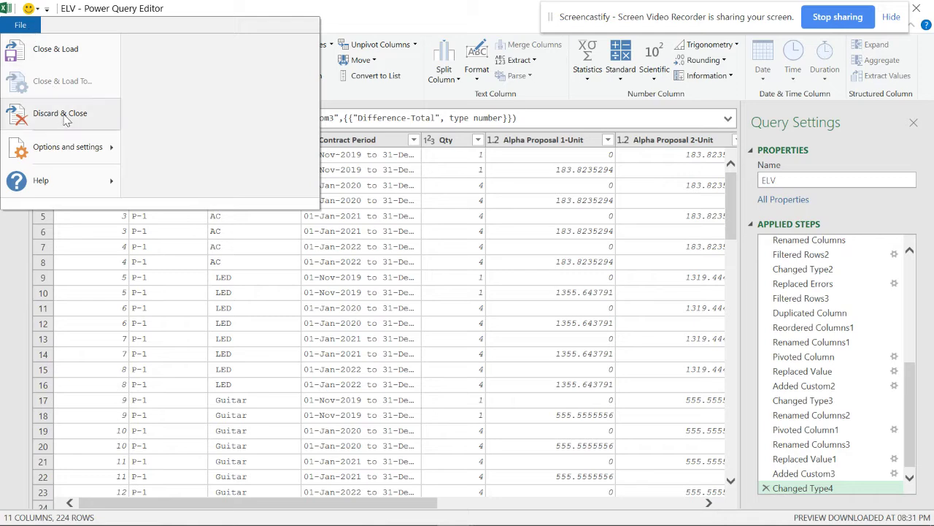
pyautogui.click(75, 59)
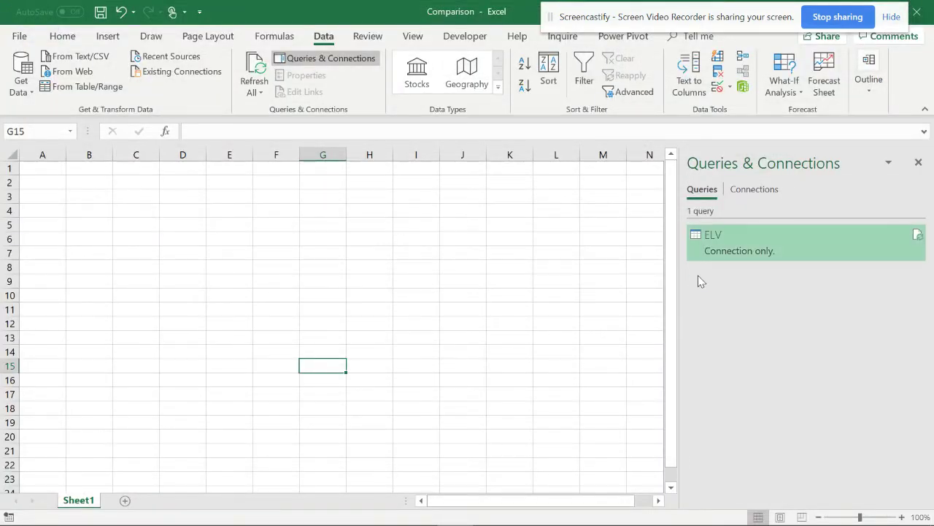
# Load the ELV query as a PivotTable report at cell G15 and list its fields in data source order
pyautogui.rightClick(708, 244)
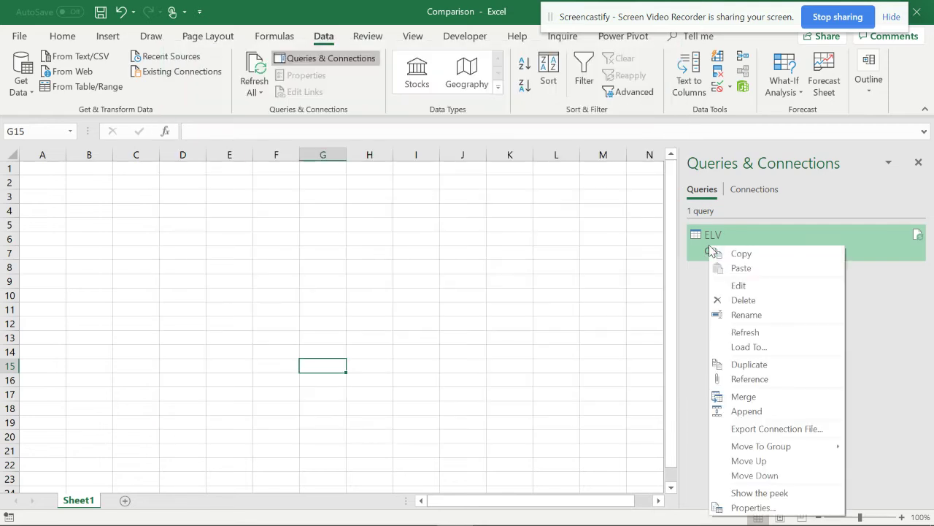
pyautogui.click(757, 353)
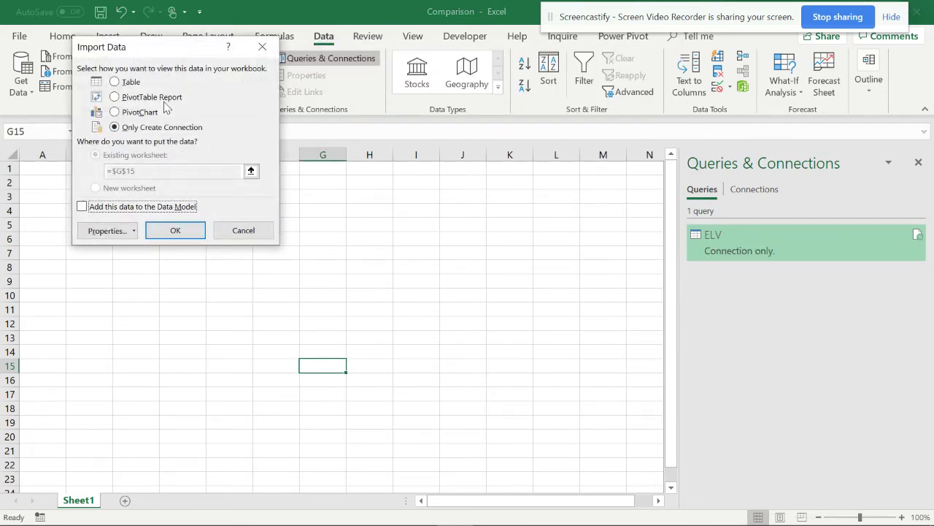
pyautogui.click(143, 97)
pyautogui.click(175, 231)
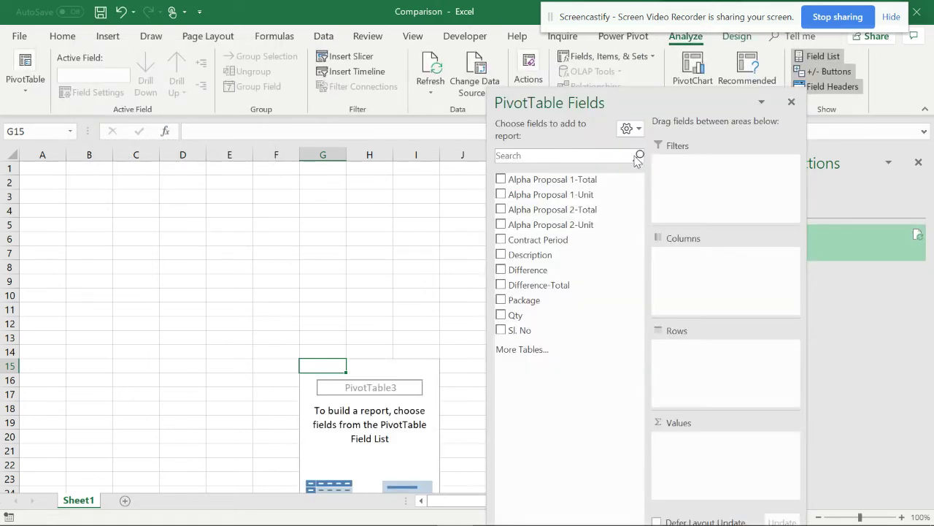
pyautogui.click(628, 128)
pyautogui.click(668, 339)
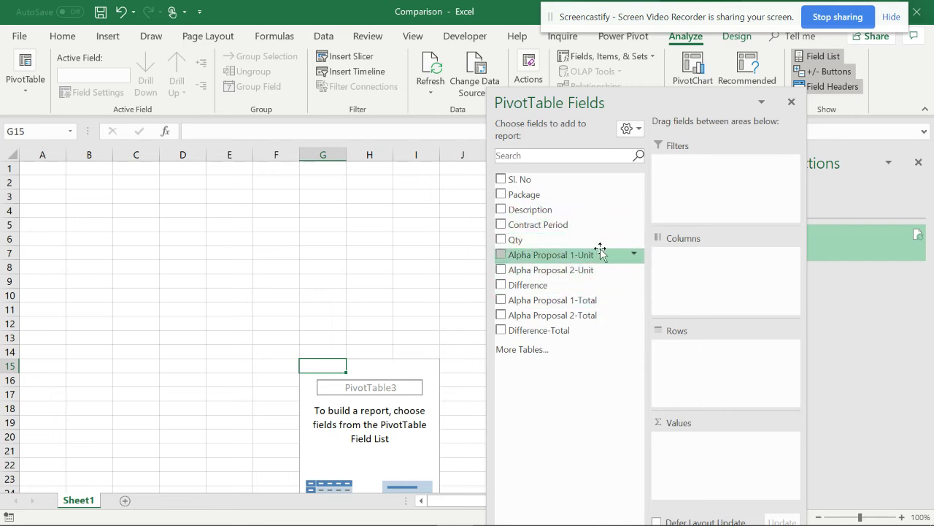
pyautogui.moveTo(576, 259); pyautogui.dragTo(516, 284)
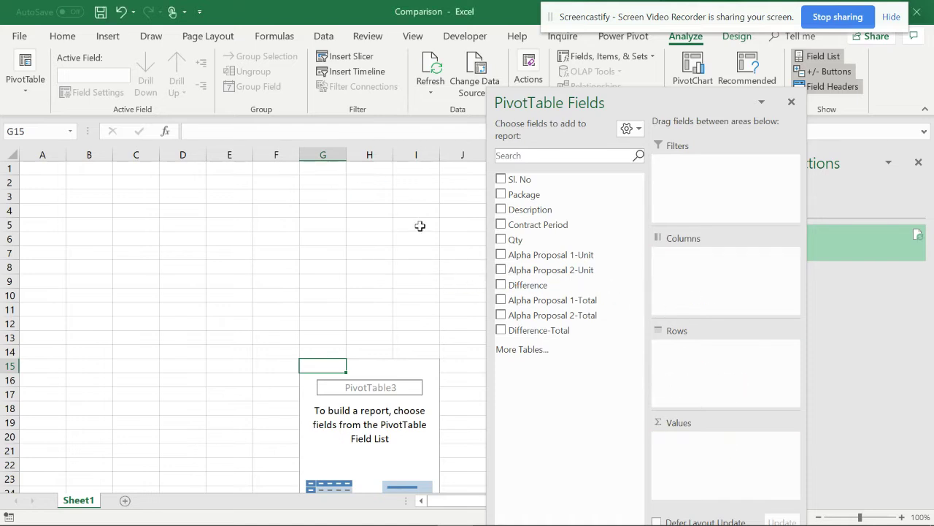
# Try Package and Description as row fields in the PivotTable at G15, and undo the field placements
pyautogui.moveTo(538, 212); pyautogui.dragTo(706, 343)
pyautogui.moveTo(529, 199); pyautogui.dragTo(703, 348)
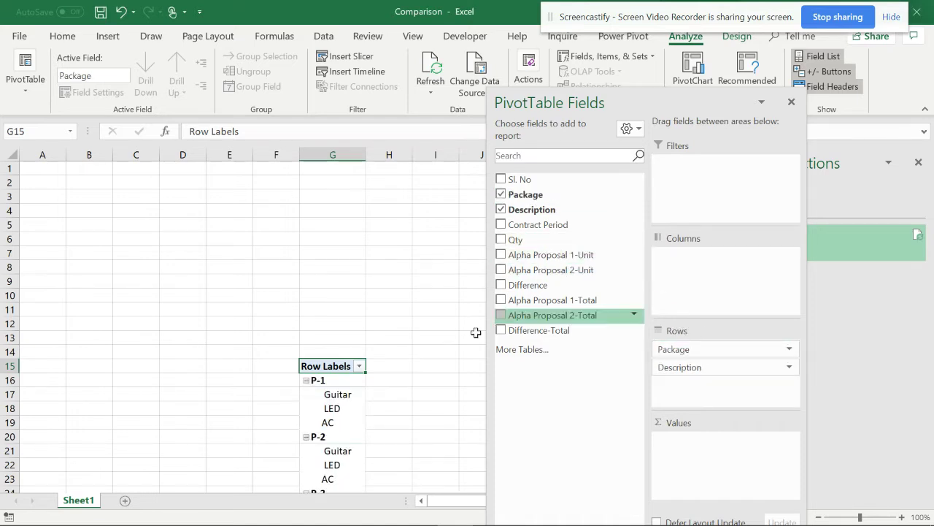
pyautogui.moveTo(697, 349); pyautogui.dragTo(637, 273)
pyautogui.hotkey('ctrl', 'z')
pyautogui.hotkey('ctrl', 'z')
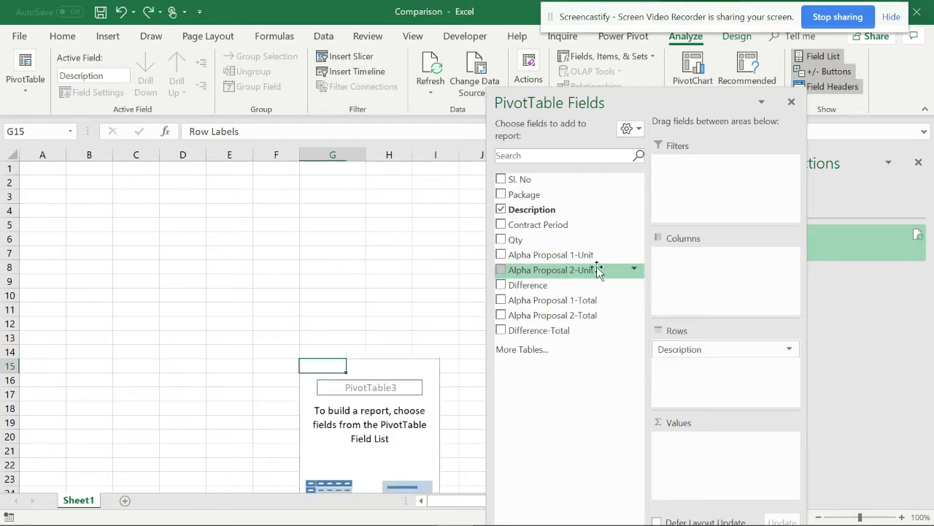
pyautogui.click(354, 363)
pyautogui.moveTo(355, 363); pyautogui.dragTo(259, 319)
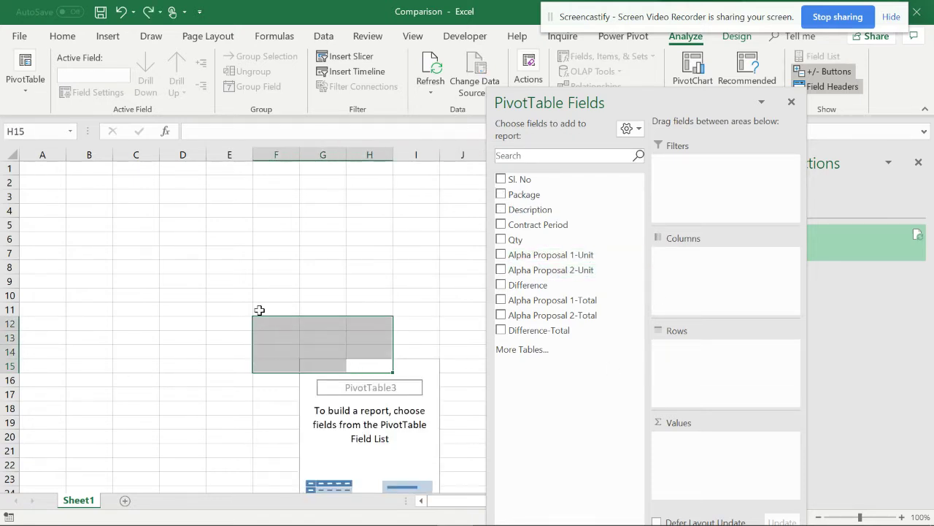
pyautogui.click(343, 329)
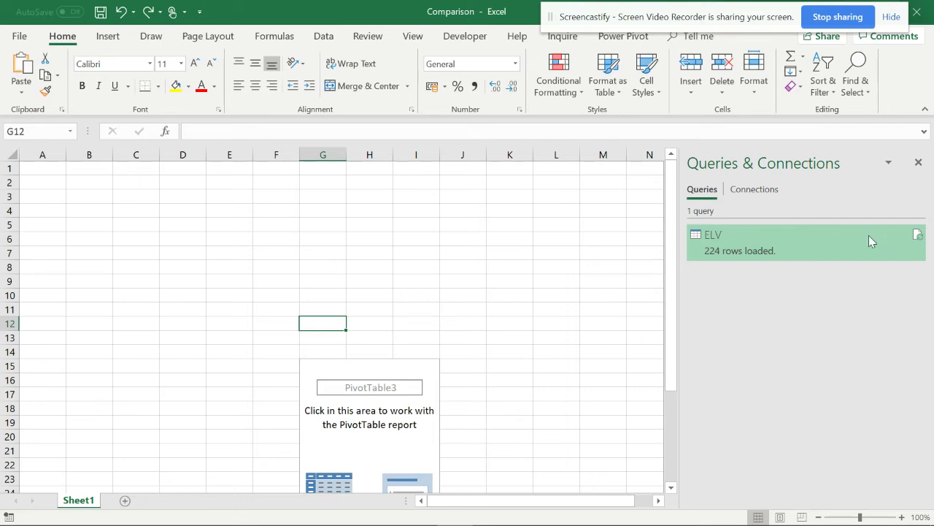
# Remove the PivotTable at G15 by switching the ELV query's load setting back to Only Create Connection
pyautogui.rightClick(869, 242)
pyautogui.click(847, 338)
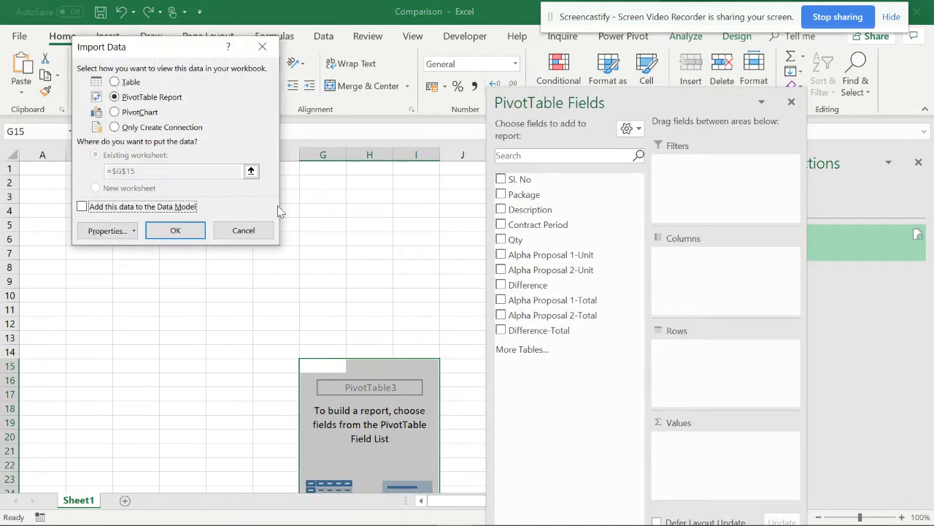
pyautogui.click(143, 129)
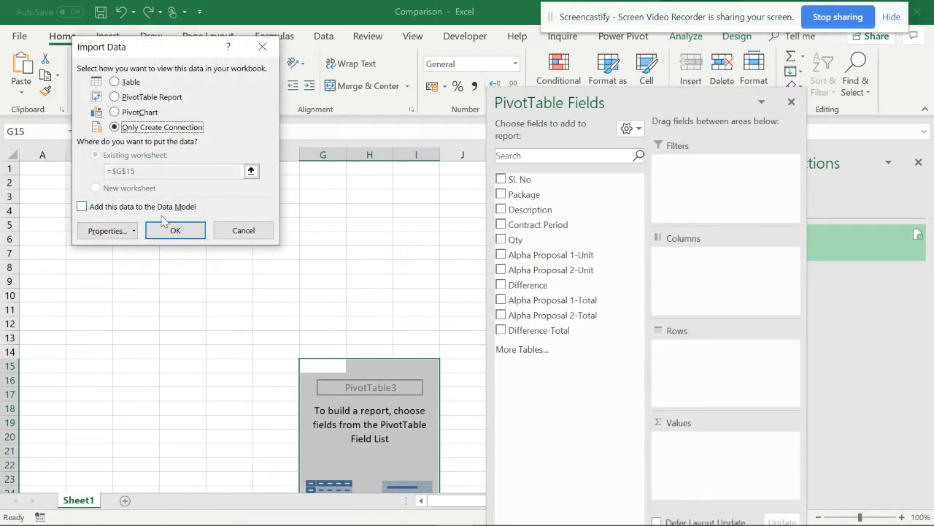
pyautogui.click(175, 230)
pyautogui.click(444, 315)
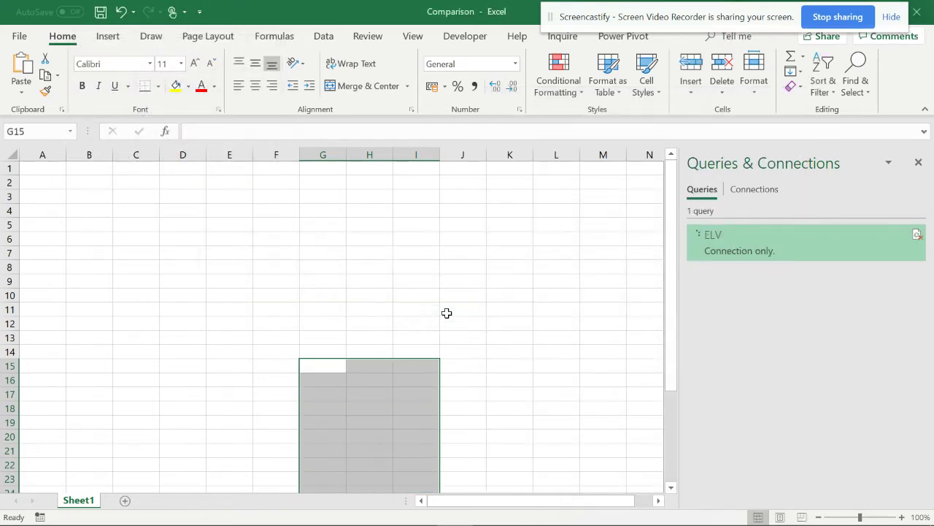
# Load the ELV query as a PivotTable report at cell A1 of Sheet1 and list its fields in data source order
pyautogui.rightClick(752, 241)
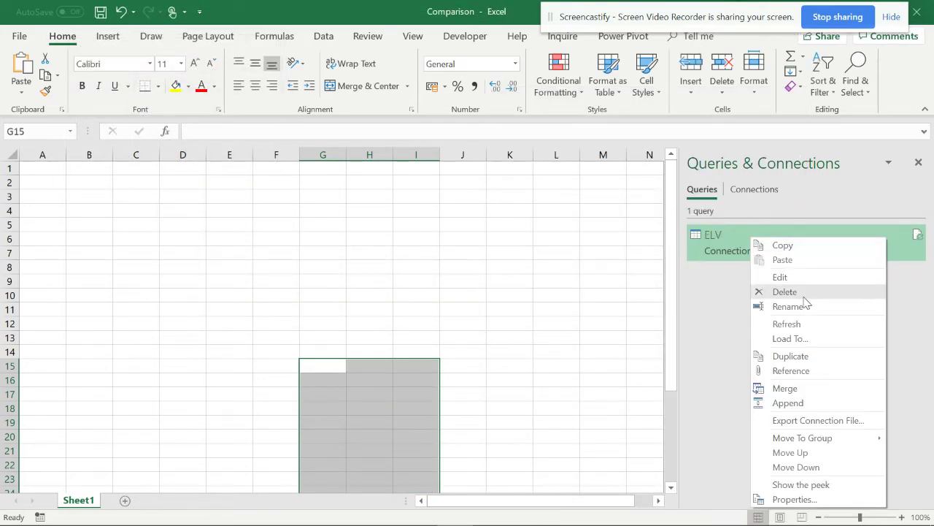
pyautogui.click(795, 340)
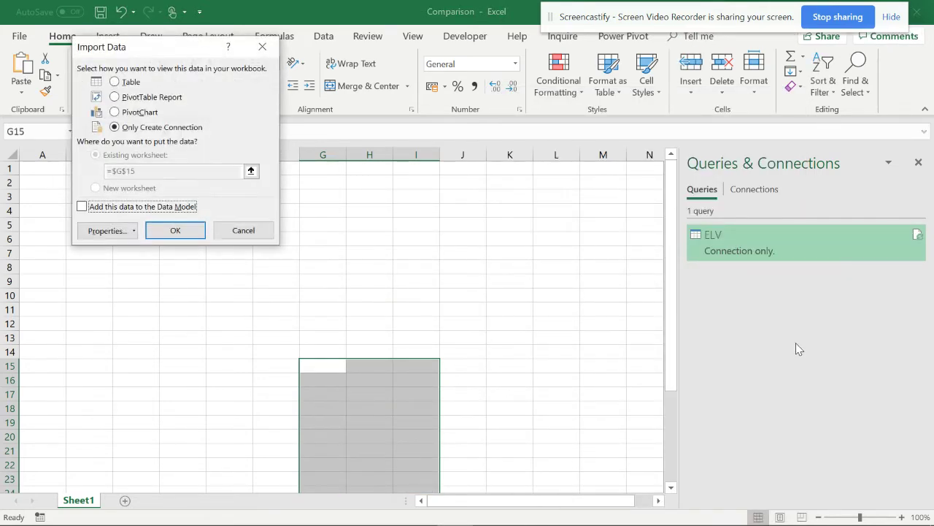
pyautogui.click(122, 98)
pyautogui.click(43, 168)
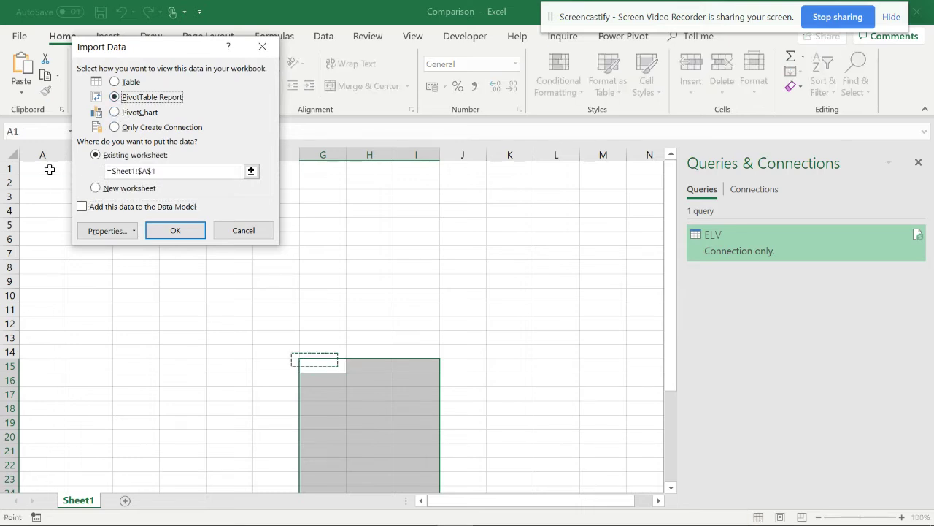
pyautogui.click(175, 230)
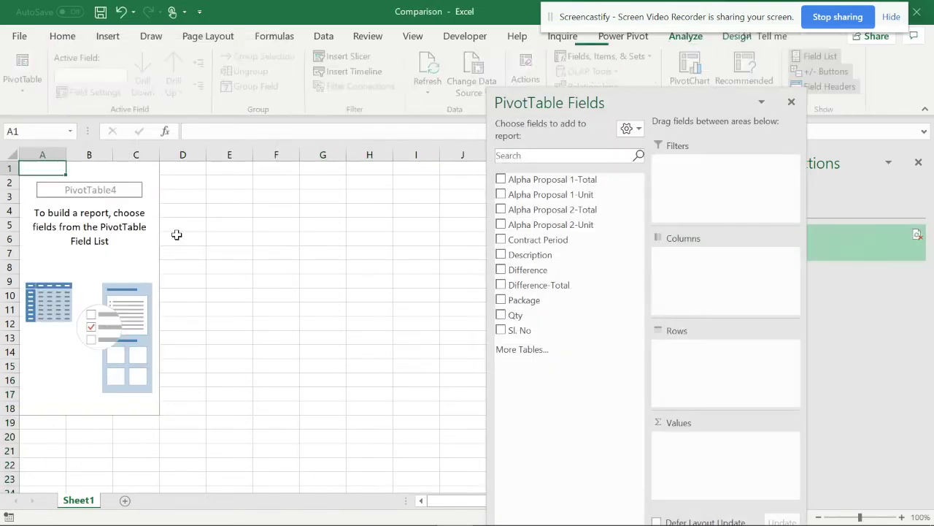
pyautogui.click(633, 130)
pyautogui.click(679, 340)
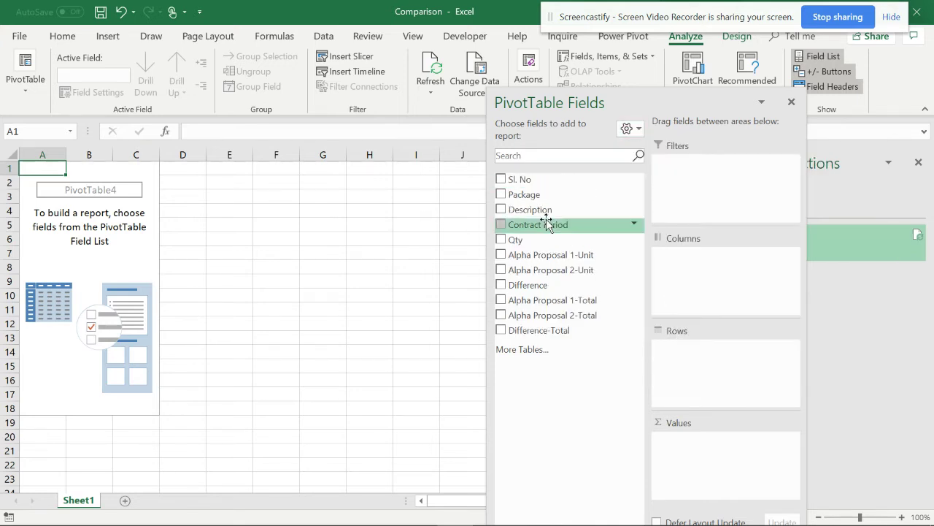
# Set Package, Description and Contract Period as the PivotTable's row fields, in that order
pyautogui.moveTo(531, 193); pyautogui.dragTo(694, 363)
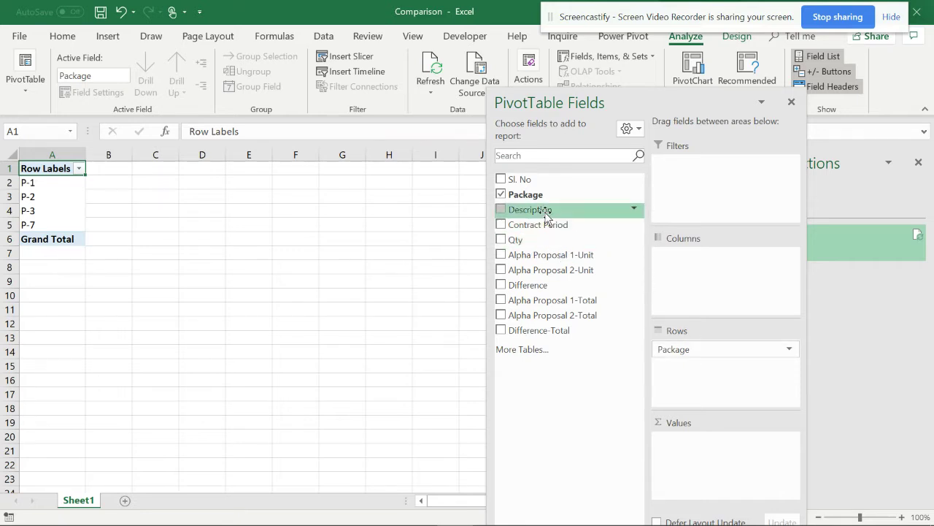
pyautogui.moveTo(546, 215); pyautogui.dragTo(709, 371)
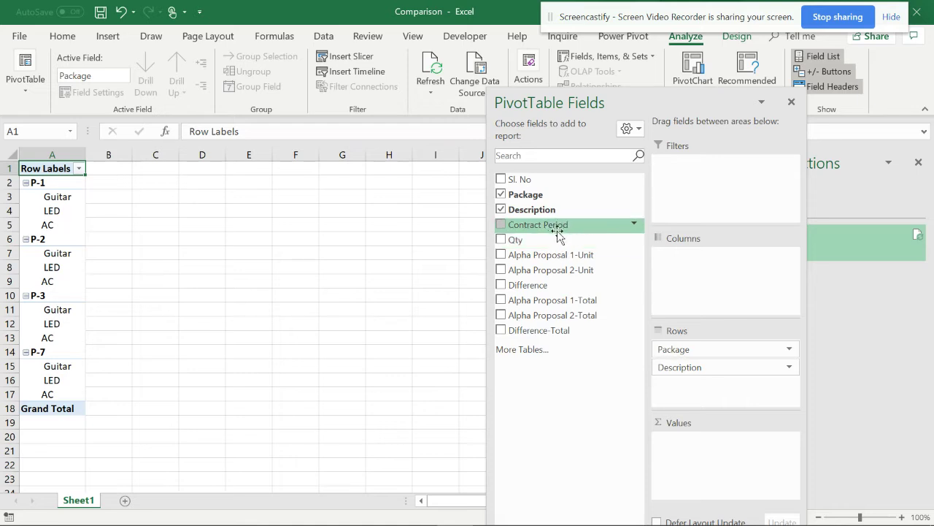
pyautogui.moveTo(557, 228); pyautogui.dragTo(724, 383)
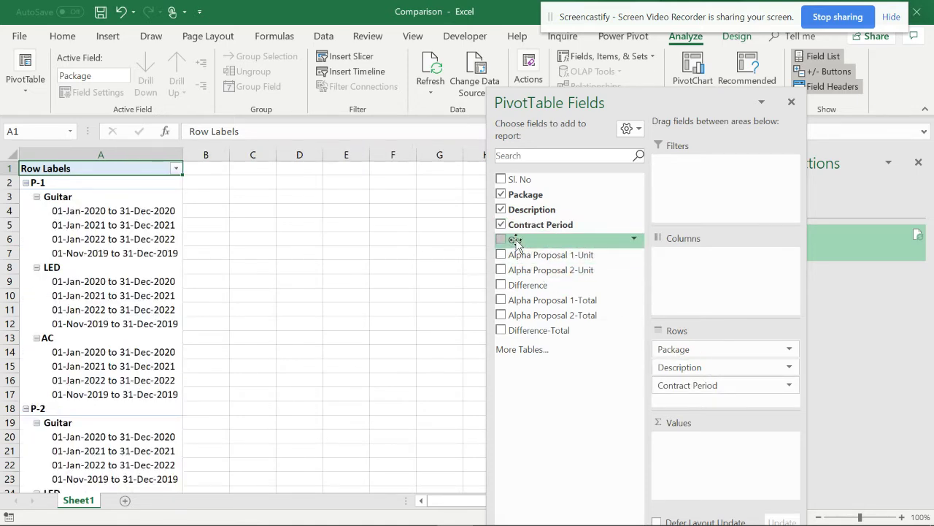
# Add Qty, Alpha Proposal 1-Unit, Alpha Proposal 2-Unit and Difference to the PivotTable's values, in that order
pyautogui.moveTo(515, 240); pyautogui.dragTo(707, 450)
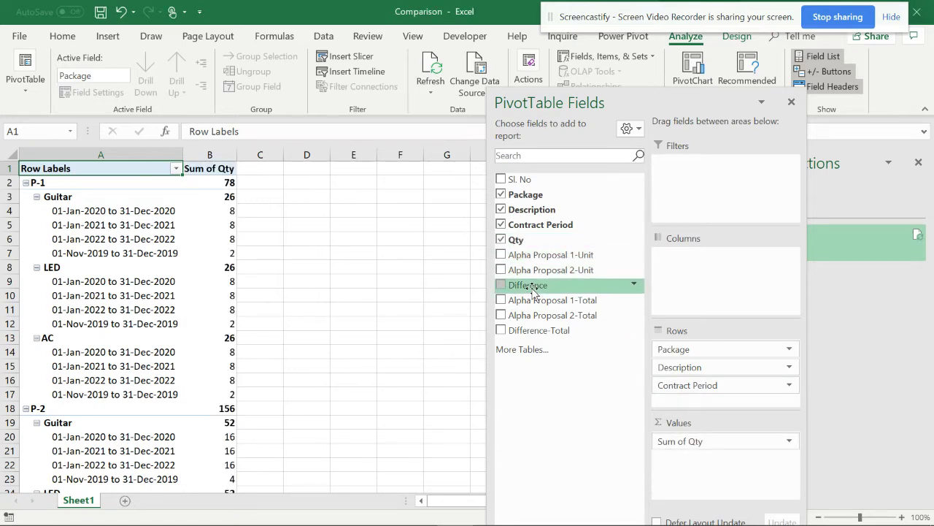
pyautogui.moveTo(538, 286); pyautogui.dragTo(726, 457)
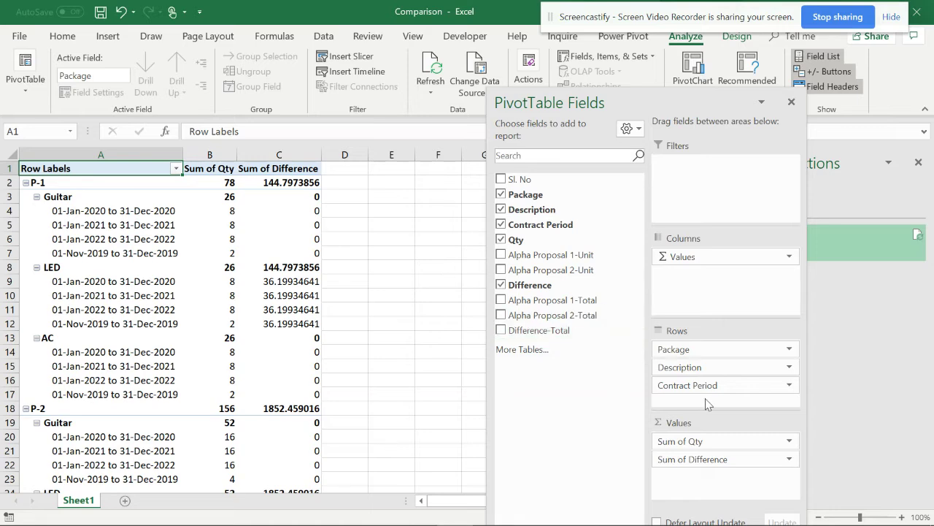
pyautogui.moveTo(690, 459); pyautogui.dragTo(609, 446)
pyautogui.click(502, 255)
pyautogui.click(503, 270)
pyautogui.click(506, 285)
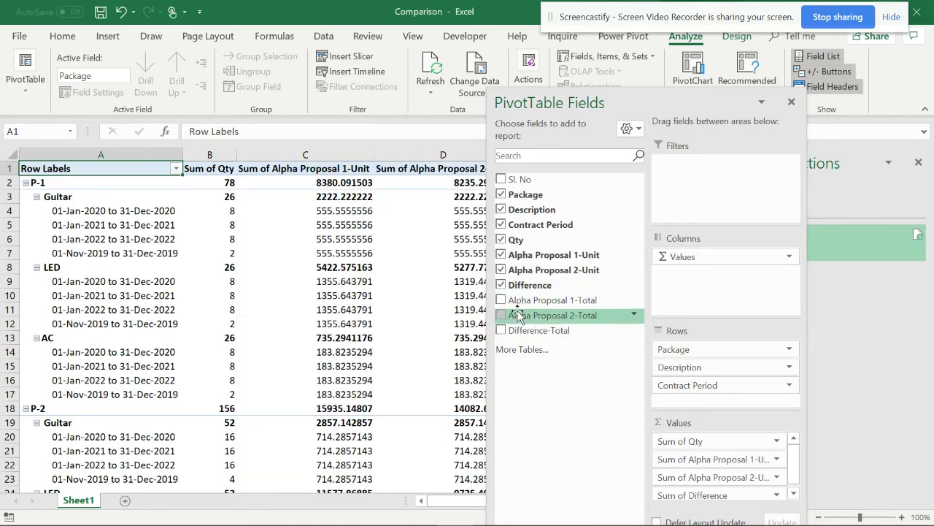
# Add Alpha Proposal 1-Total, Alpha Proposal 2-Total and Difference-Total to the PivotTable's values
pyautogui.click(502, 300)
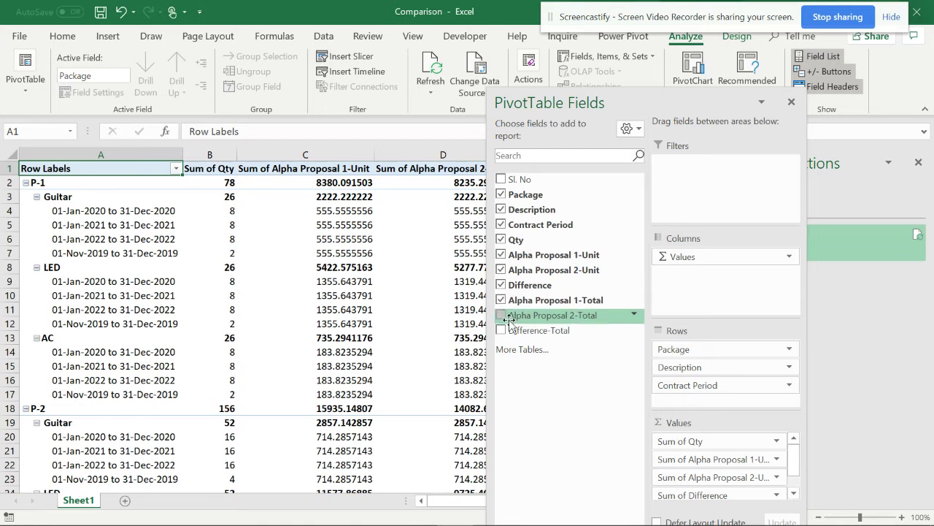
pyautogui.click(504, 316)
pyautogui.click(503, 330)
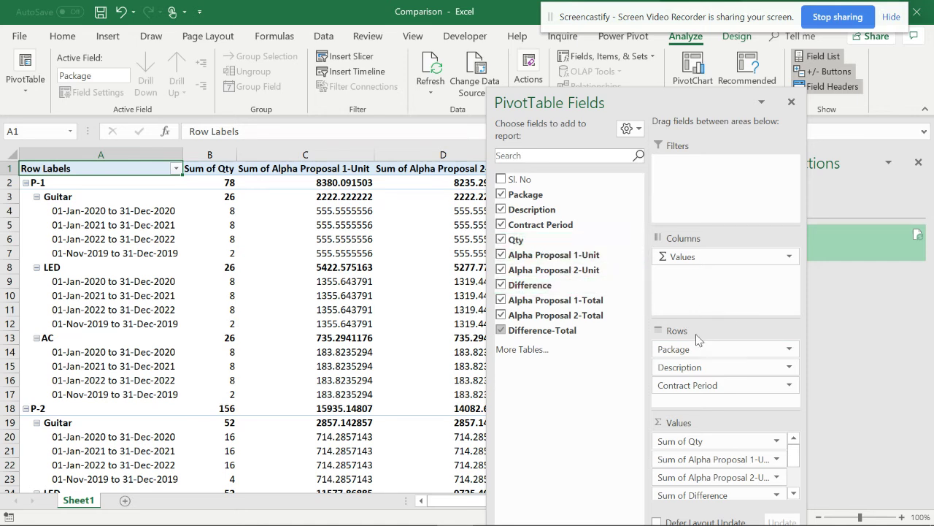
pyautogui.moveTo(686, 352); pyautogui.dragTo(715, 251)
pyautogui.moveTo(665, 348); pyautogui.dragTo(701, 349)
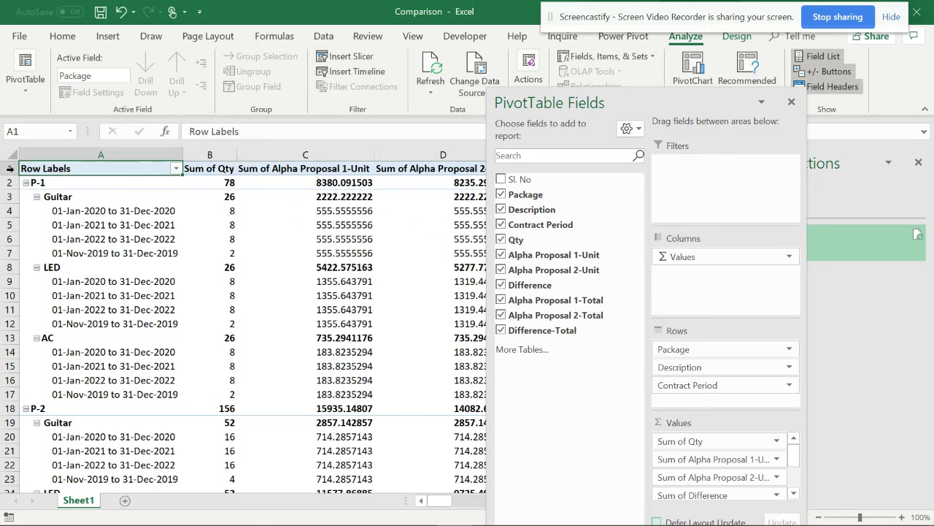
# Replace "sum of" with nothing in all the PivotTable's value headers in row 1, and hide the field list and the query list
pyautogui.click(792, 101)
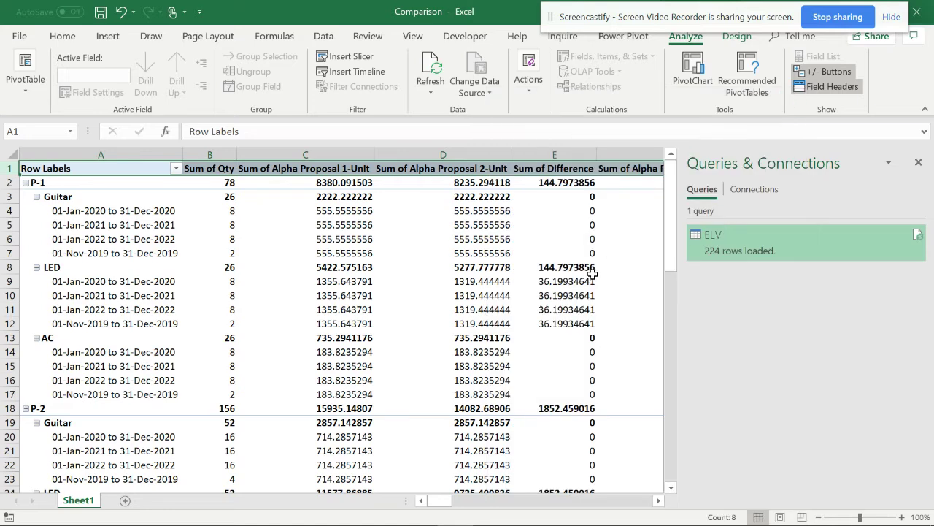
pyautogui.hotkey('ctrl', 'g')
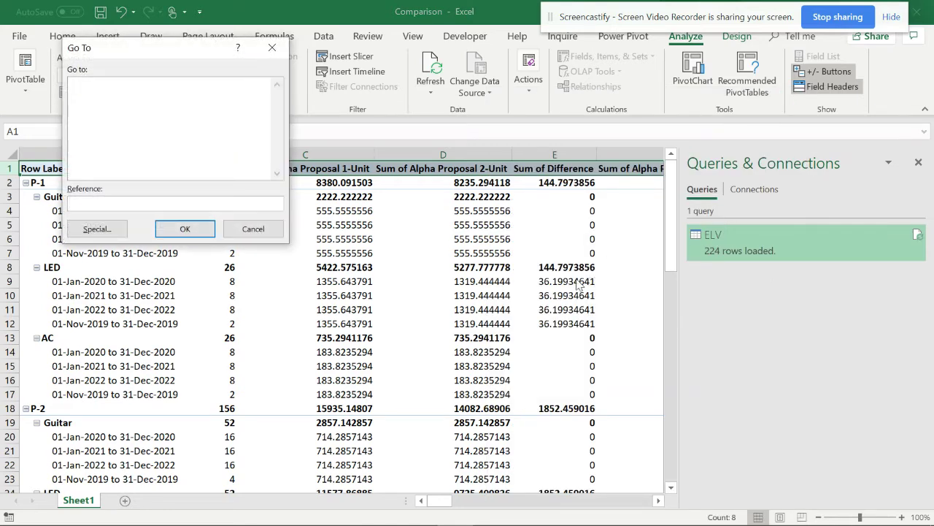
pyautogui.click(256, 228)
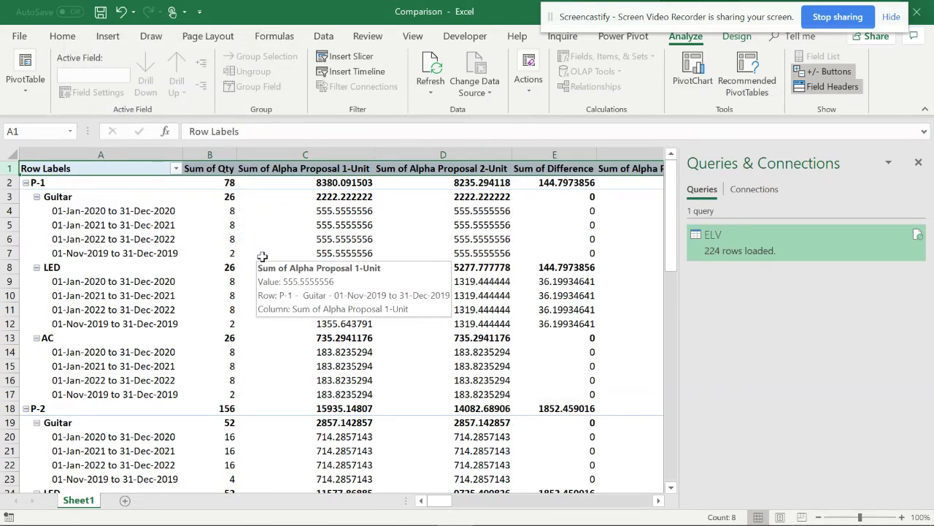
pyautogui.hotkey('ctrl', 'h')
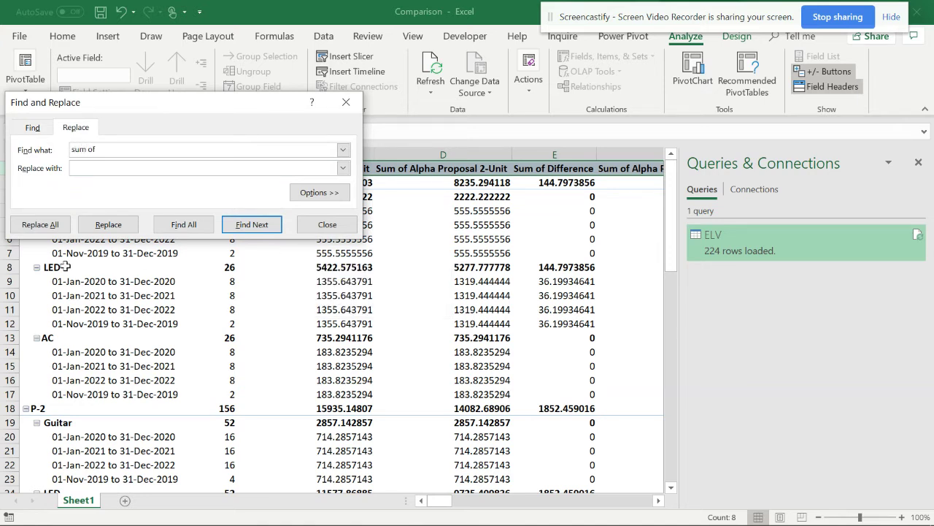
pyautogui.click(40, 224)
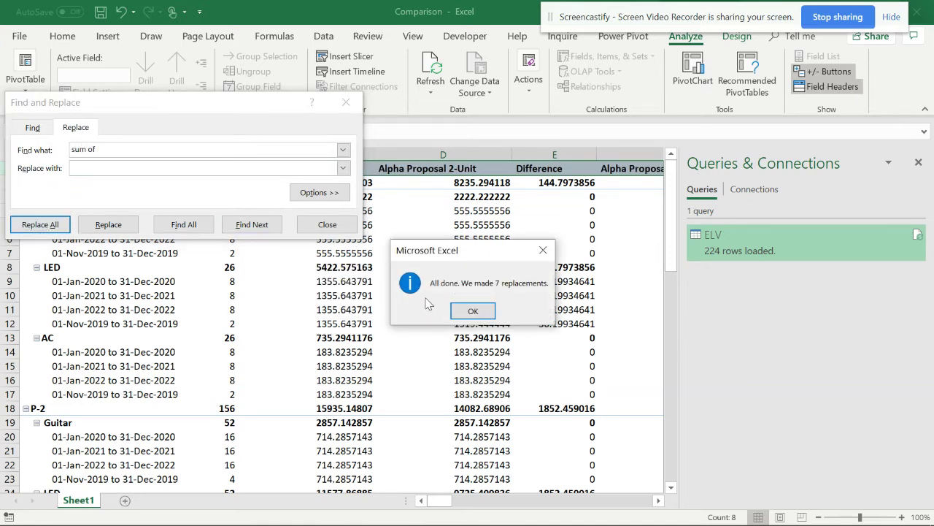
pyautogui.click(474, 313)
pyautogui.click(473, 310)
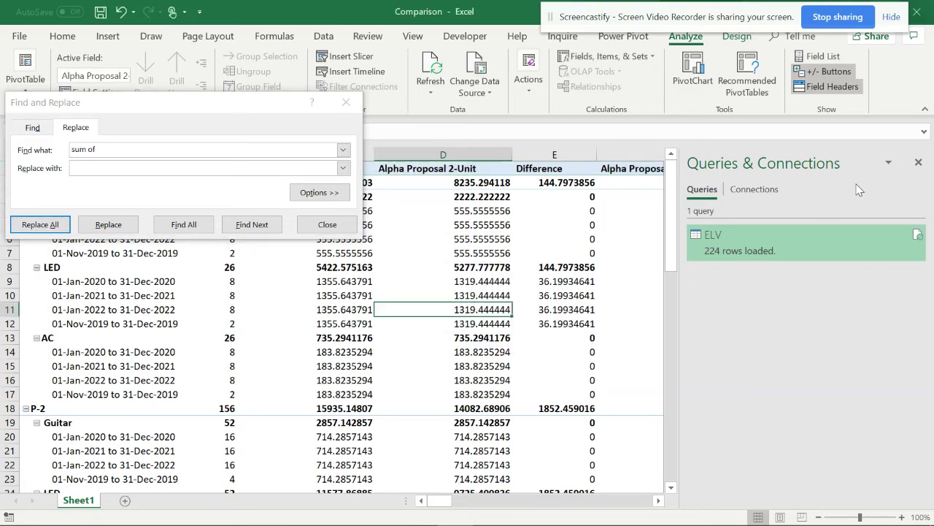
pyautogui.click(919, 164)
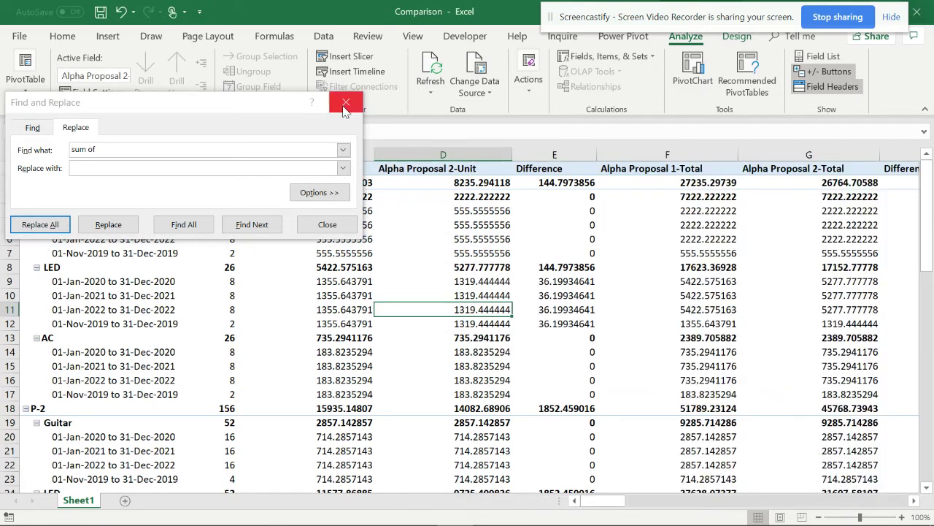
# Close the find-and-replace dialog and change the PivotTable's report layout to tabular form
pyautogui.click(346, 102)
pyautogui.click(378, 224)
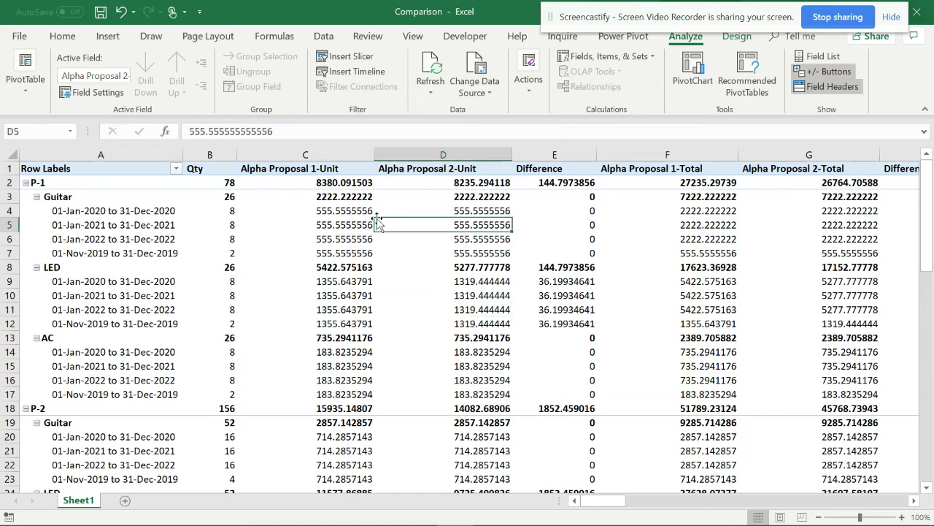
pyautogui.click(335, 183)
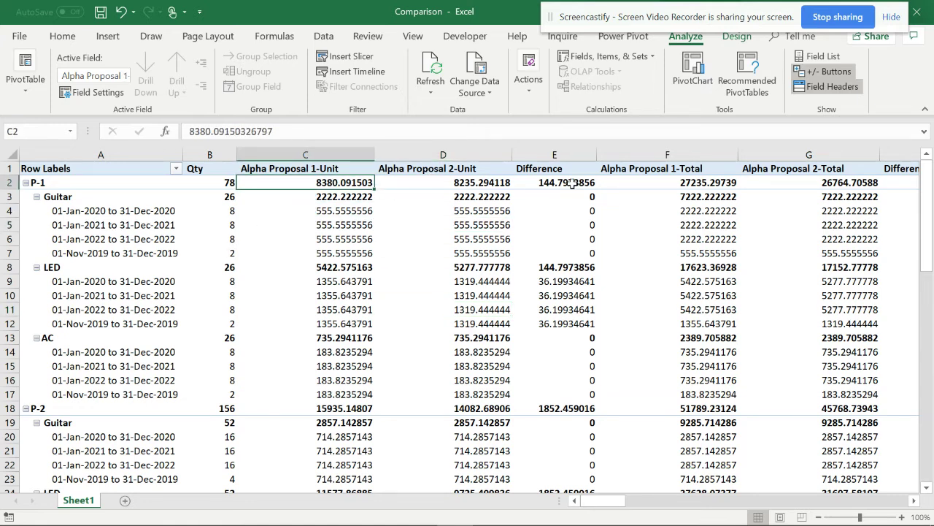
pyautogui.click(363, 251)
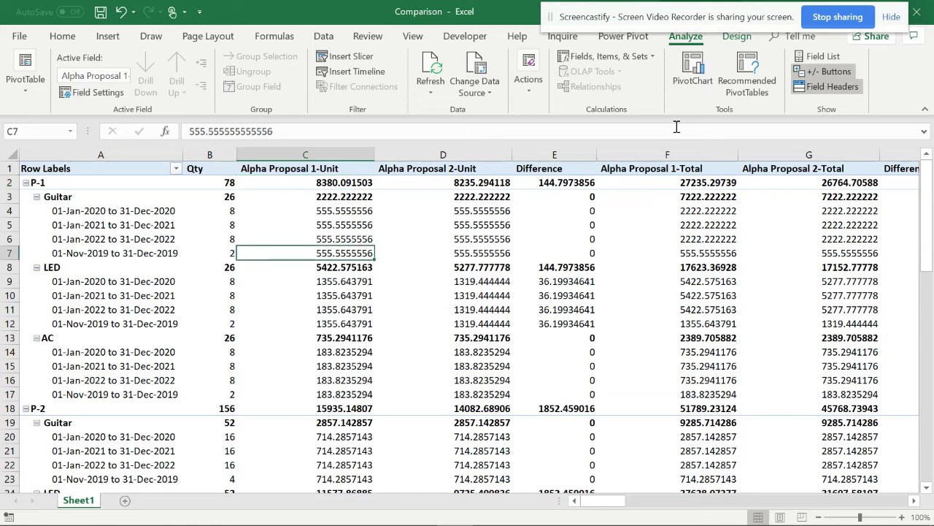
pyautogui.click(814, 58)
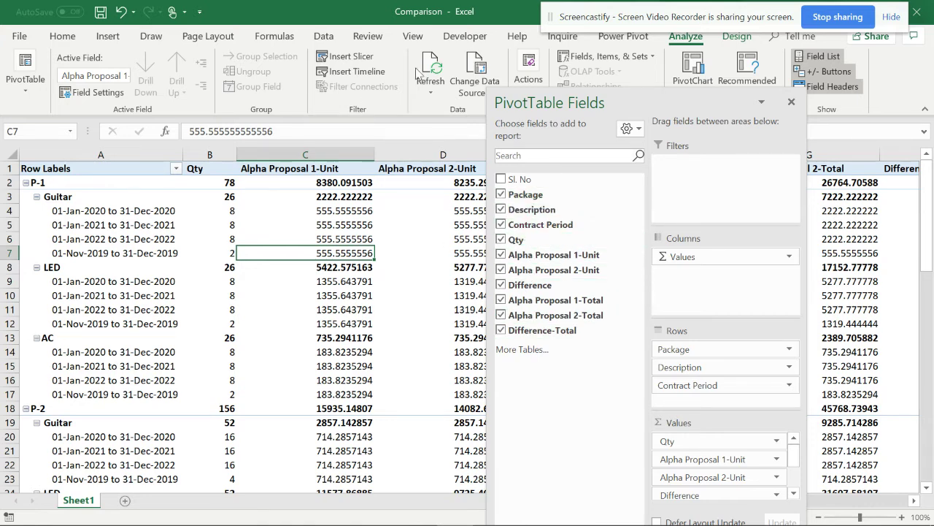
pyautogui.click(737, 36)
pyautogui.click(112, 91)
pyautogui.click(183, 179)
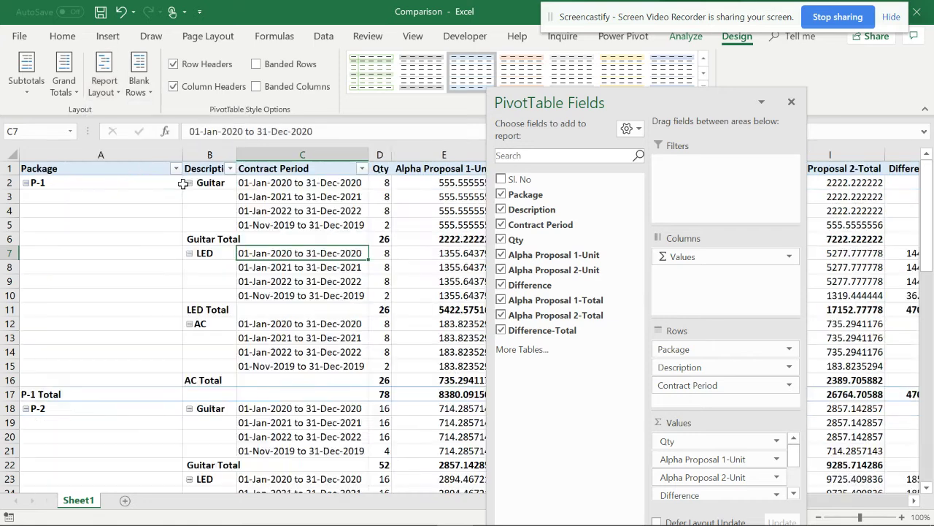
# Narrow the Package column and hide the PivotTable field list
pyautogui.moveTo(183, 154); pyautogui.dragTo(105, 158)
pyautogui.click(383, 197)
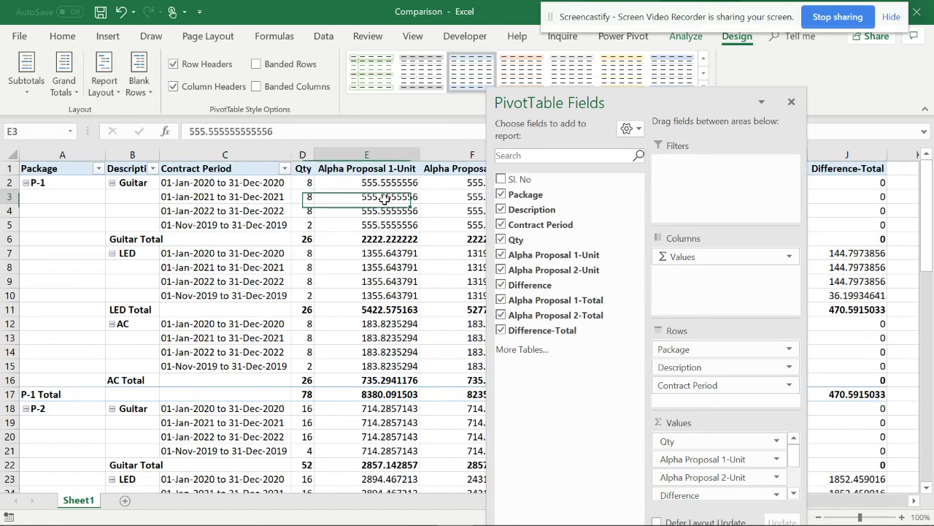
pyautogui.click(791, 102)
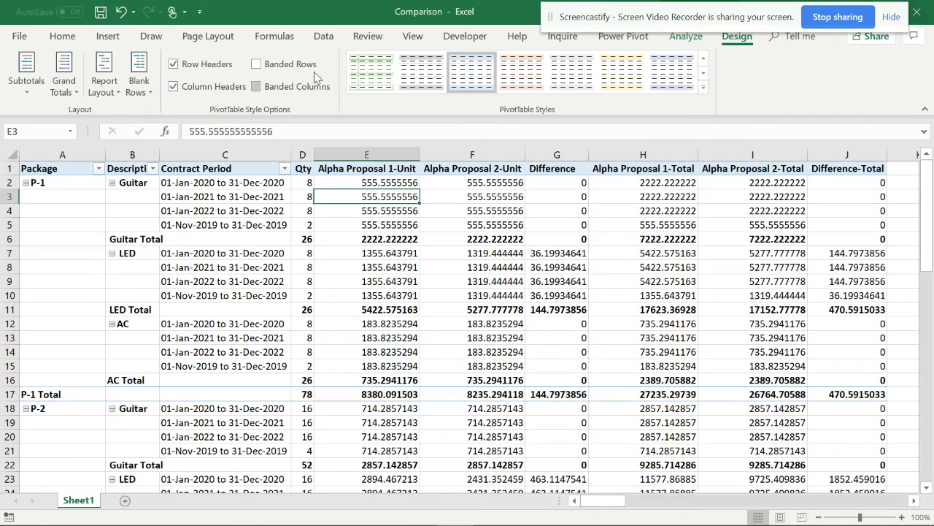
# Select the entire PivotTable, and restrict the selection to its values, from Qty through Difference-Total
pyautogui.click(675, 39)
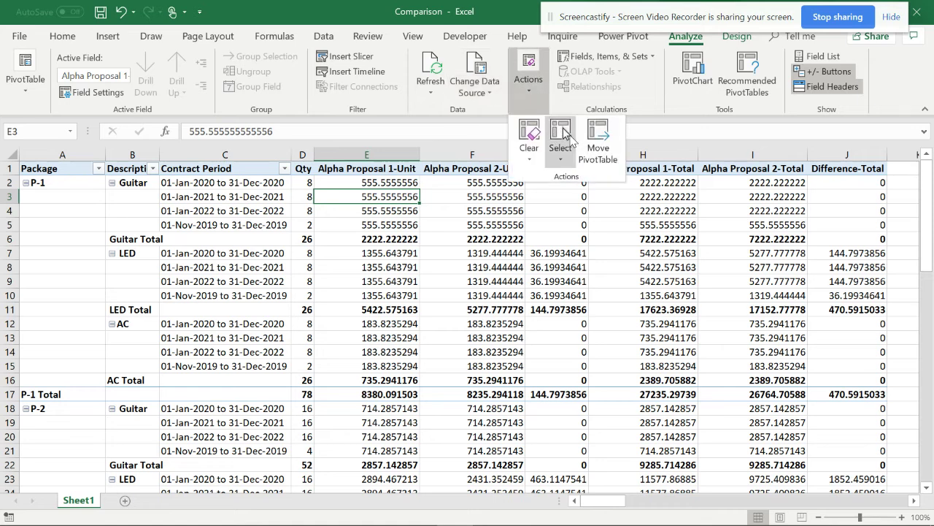
pyautogui.click(598, 139)
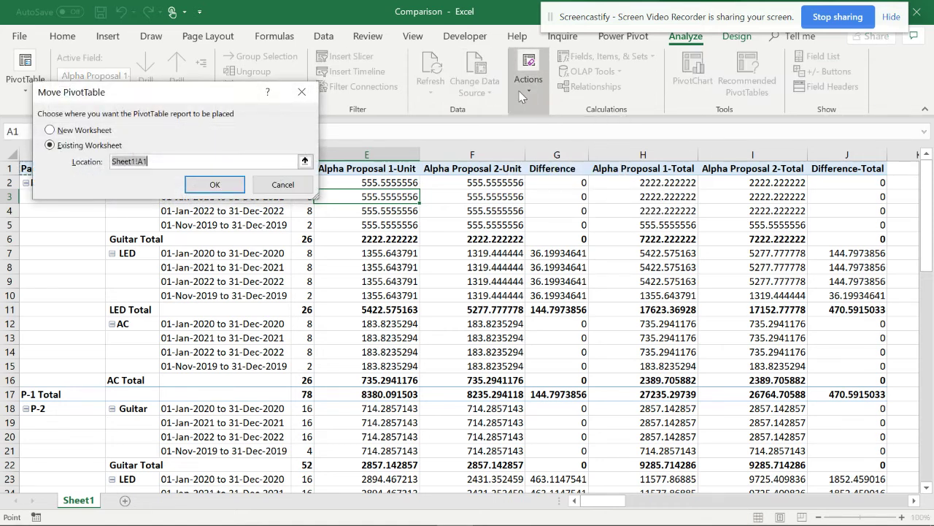
pyautogui.click(282, 184)
pyautogui.click(529, 80)
pyautogui.click(563, 139)
pyautogui.click(588, 228)
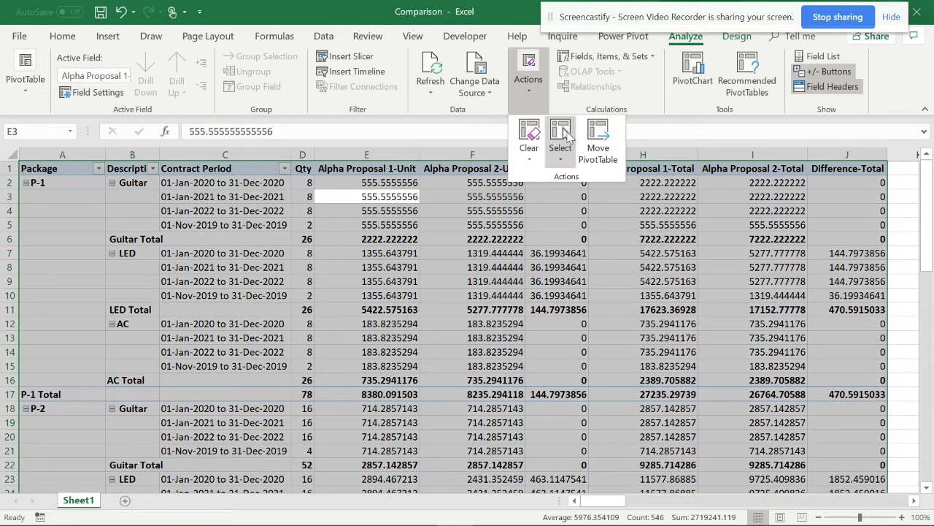
pyautogui.click(561, 135)
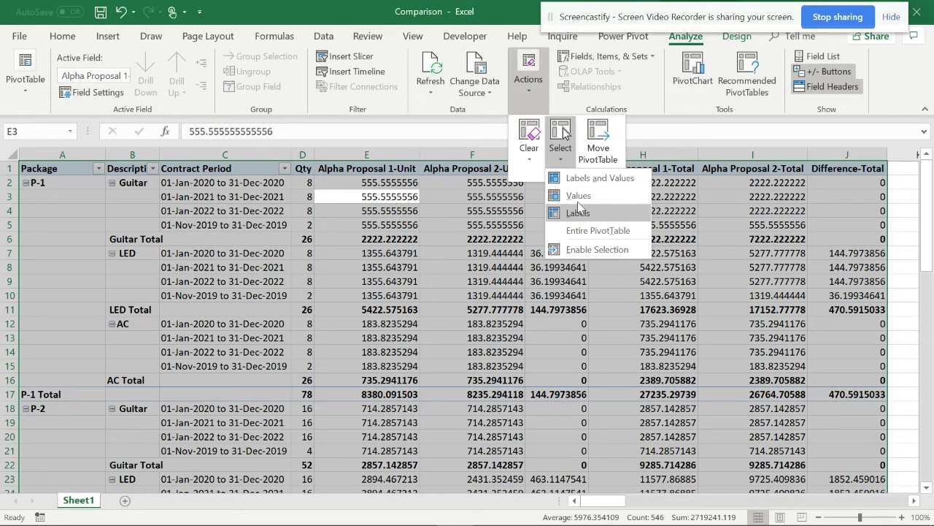
pyautogui.click(579, 213)
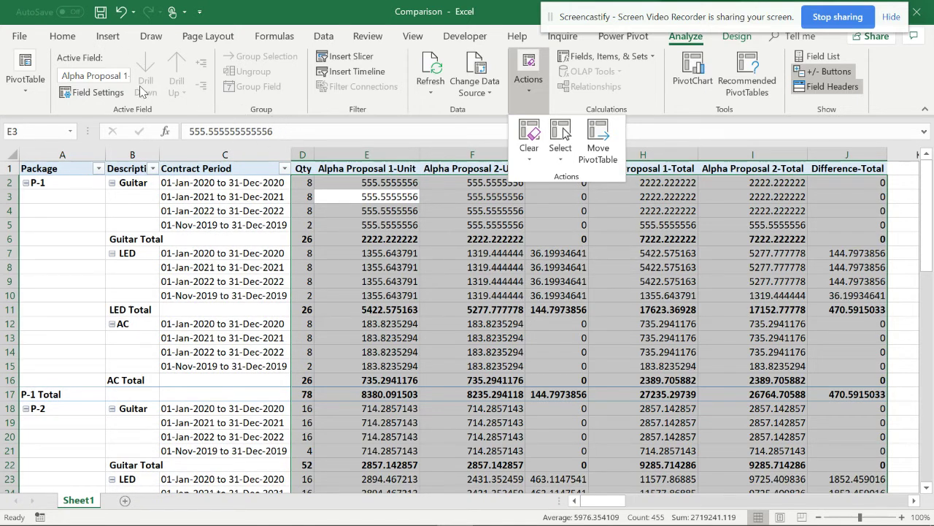
# Format the selected PivotTable values as Number with 2 decimal places and a 1000 separator, and centre them horizontally
pyautogui.click(62, 36)
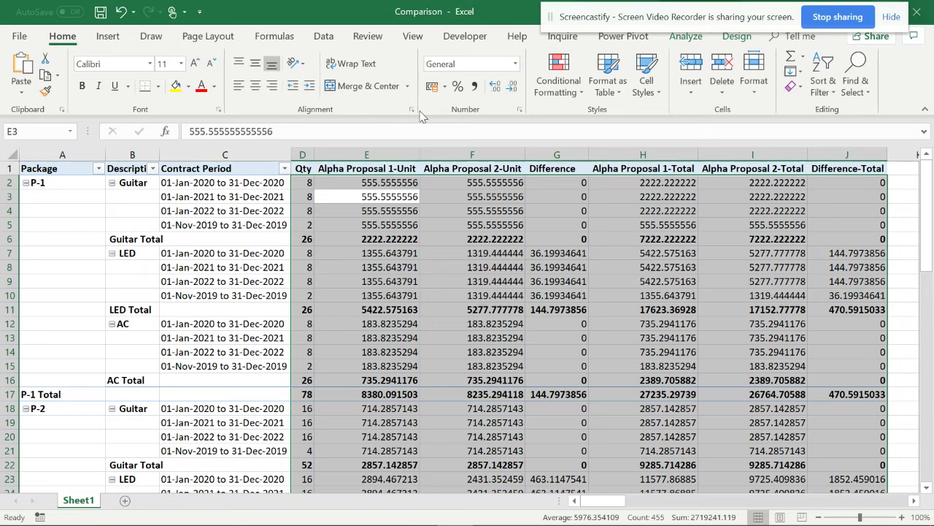
pyautogui.click(412, 110)
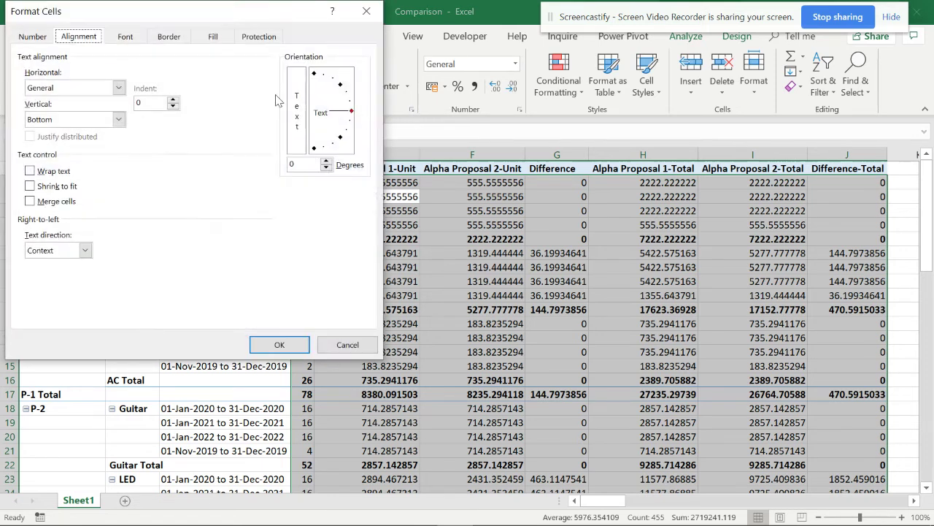
pyautogui.click(38, 38)
pyautogui.click(37, 80)
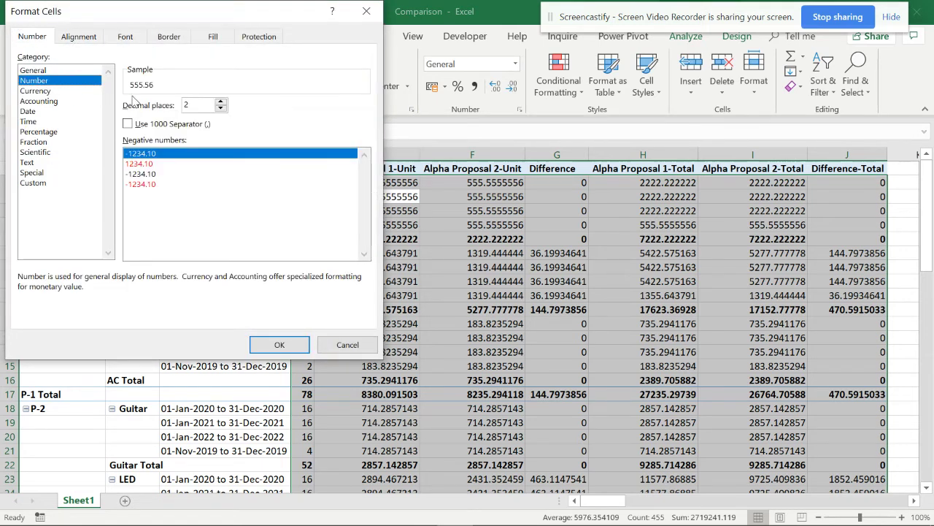
pyautogui.click(128, 123)
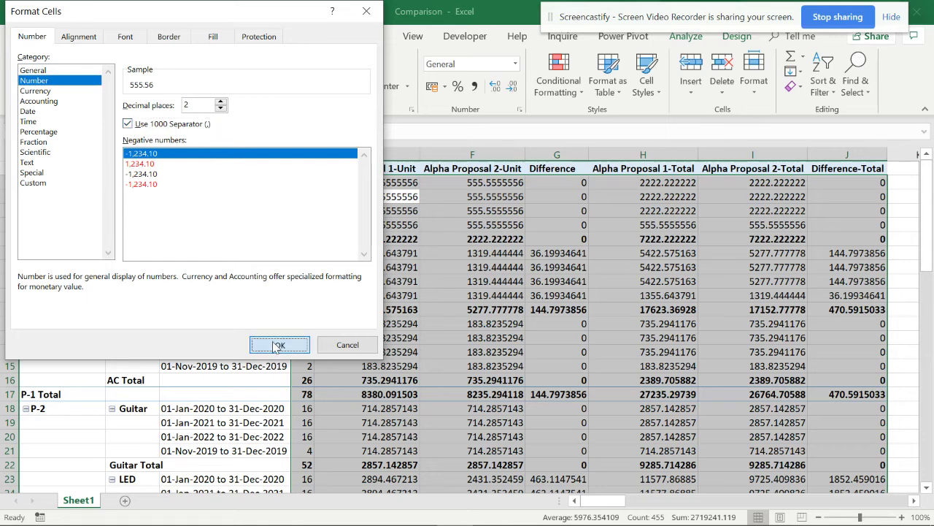
pyautogui.click(273, 343)
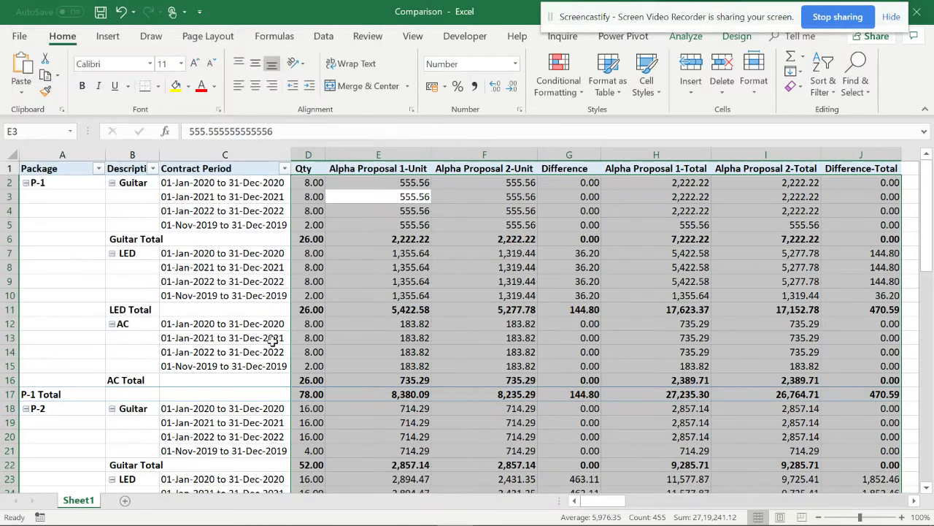
pyautogui.click(257, 87)
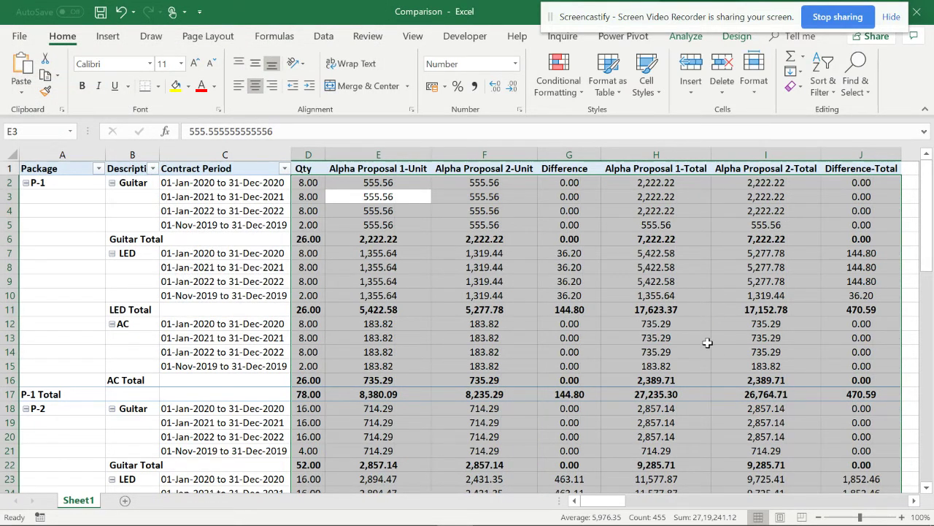
pyautogui.click(439, 253)
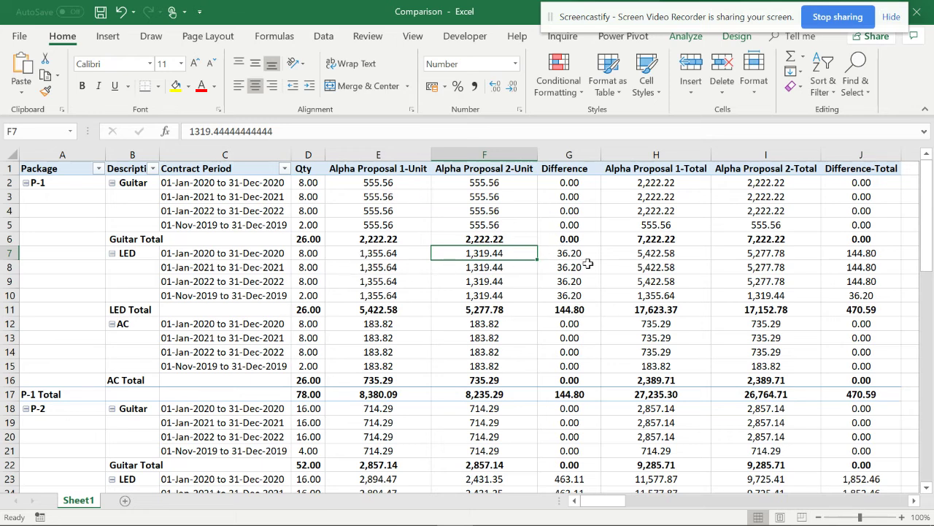
# Freeze panes at cell C2 so row 1 and the Package and Description columns stay fixed
pyautogui.scroll(-9, 665, 223)
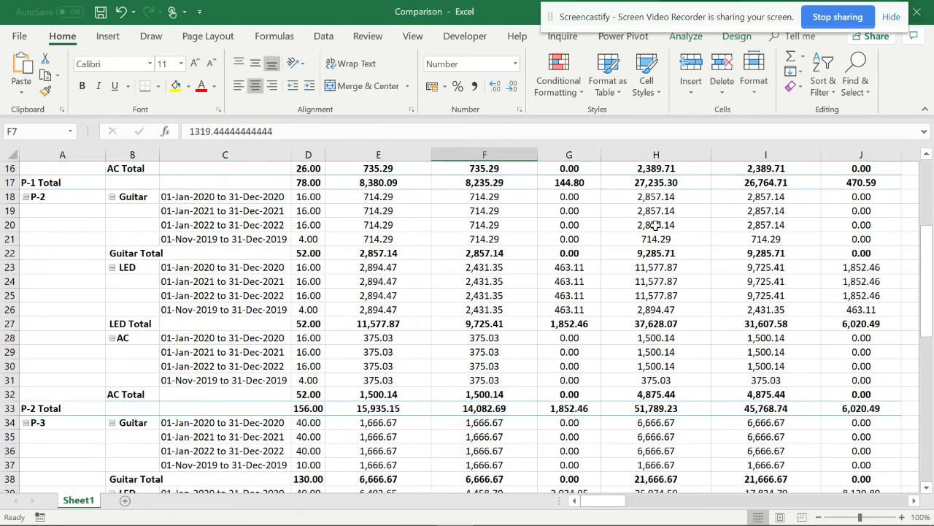
pyautogui.scroll(-8, 655, 238)
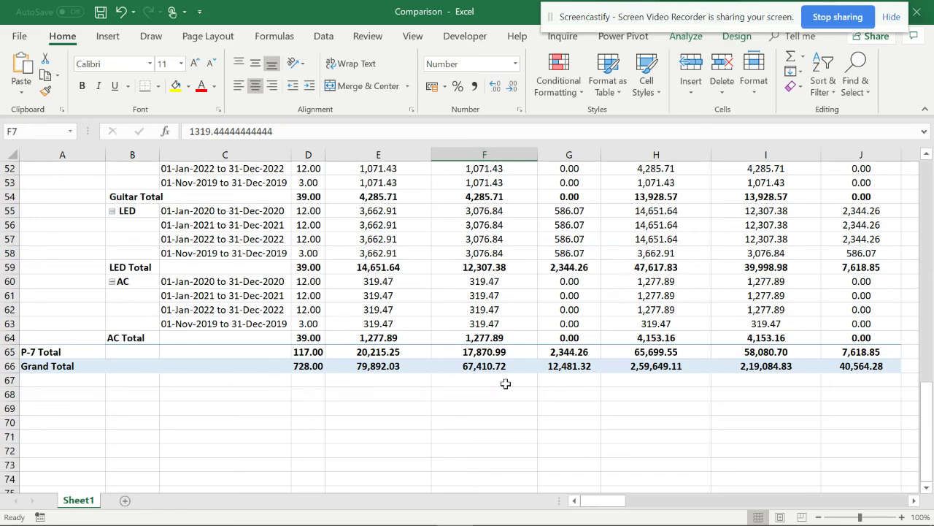
pyautogui.scroll(17, 505, 384)
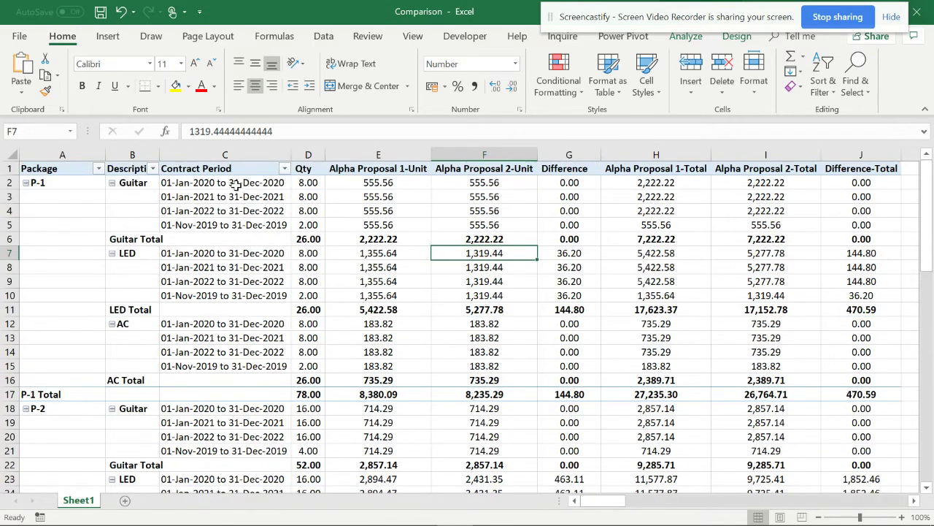
pyautogui.click(235, 185)
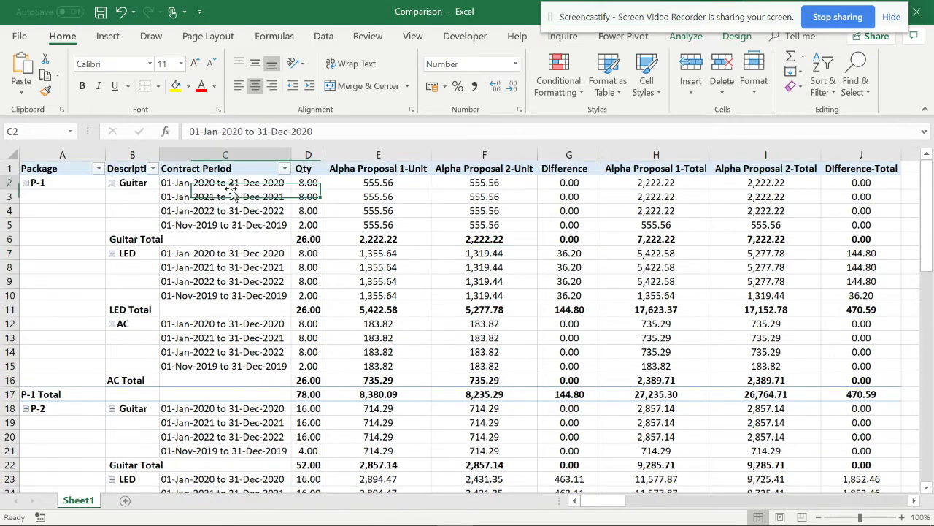
pyautogui.click(412, 36)
pyautogui.click(497, 73)
pyautogui.click(529, 116)
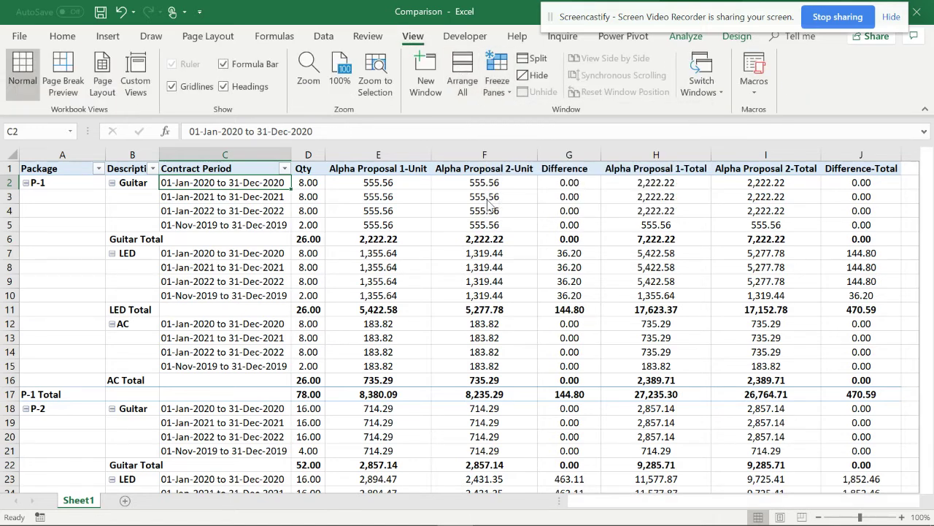
# Review the PivotTable down to the Grand Total row, comparing both proposals' unit rates, totals and differences
pyautogui.scroll(-16, 489, 205)
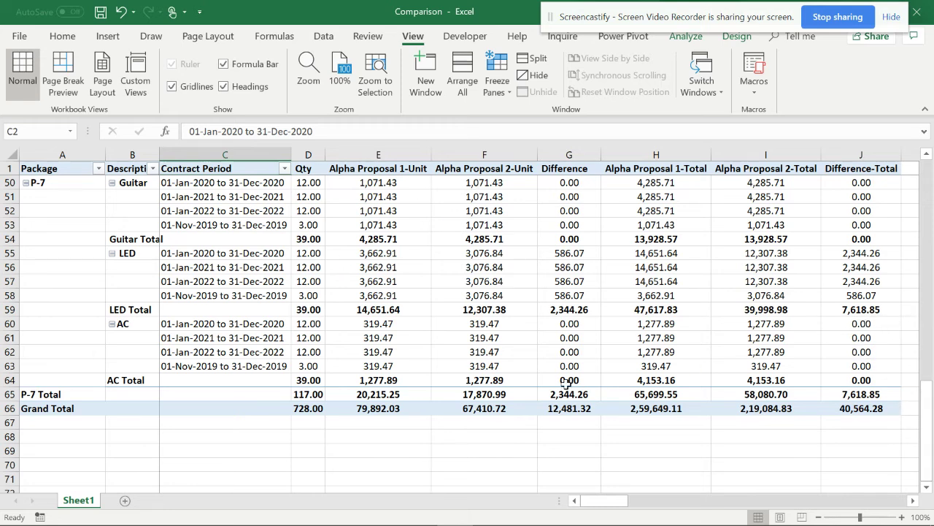
pyautogui.scroll(16, 567, 383)
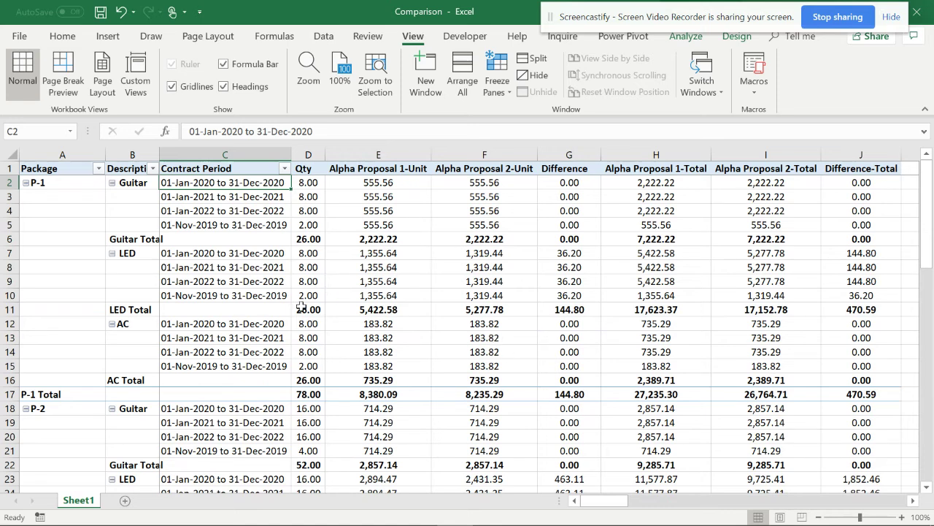
pyautogui.moveTo(547, 237)
pyautogui.moveTo(524, 273)
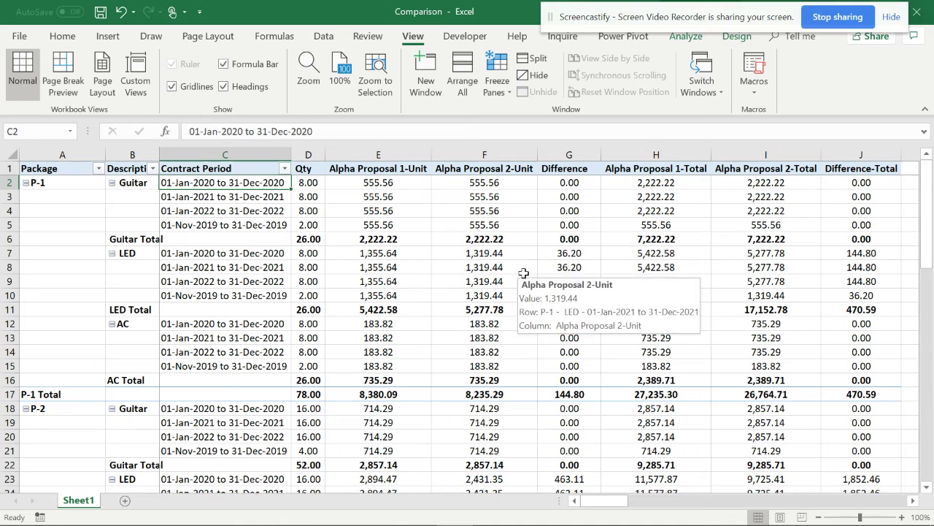
pyautogui.moveTo(544, 186)
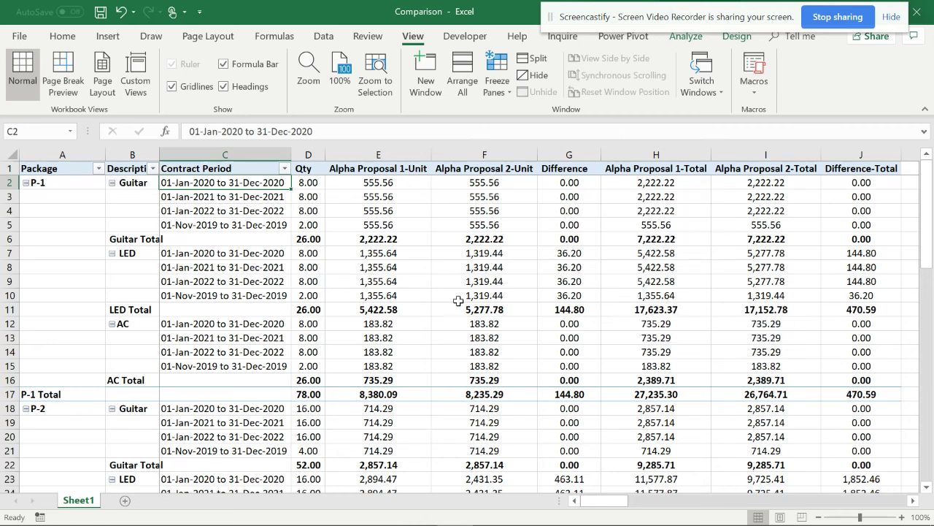
pyautogui.moveTo(845, 295)
pyautogui.moveTo(807, 229)
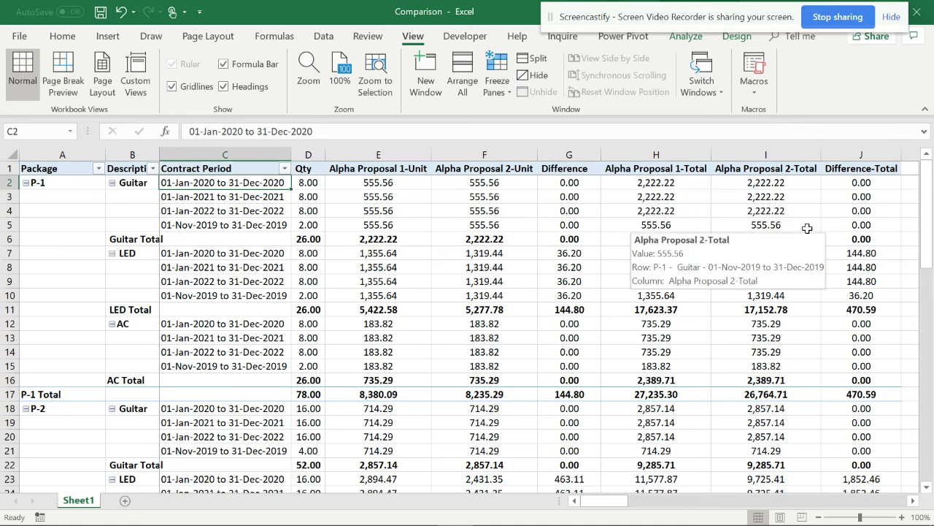
pyautogui.moveTo(606, 206)
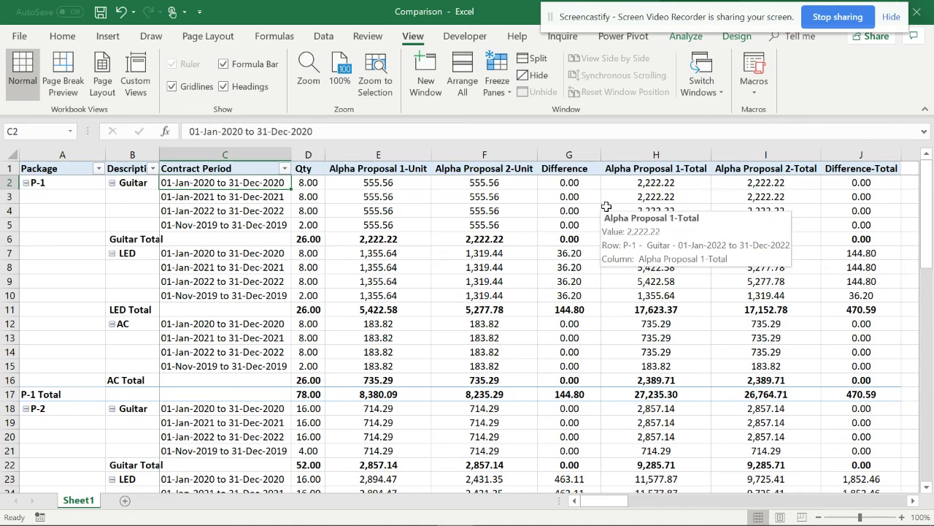